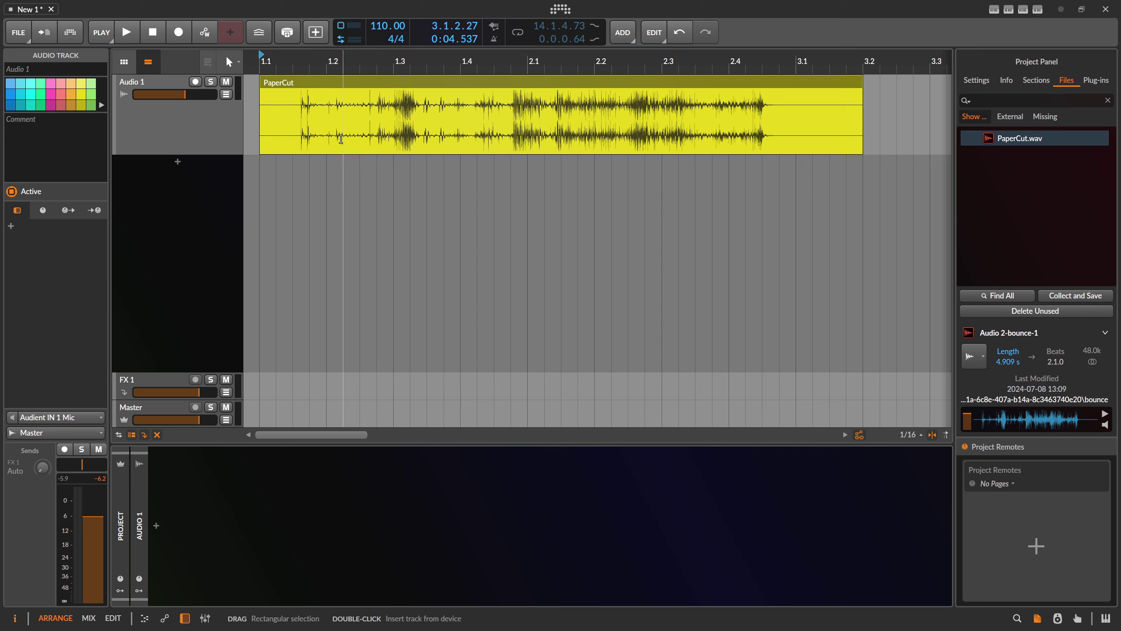
Step: Audition the PaperCut audio clip on the Audio 1 track from the start of the arrangement
left_click_drag(293, 62, 294, 76)
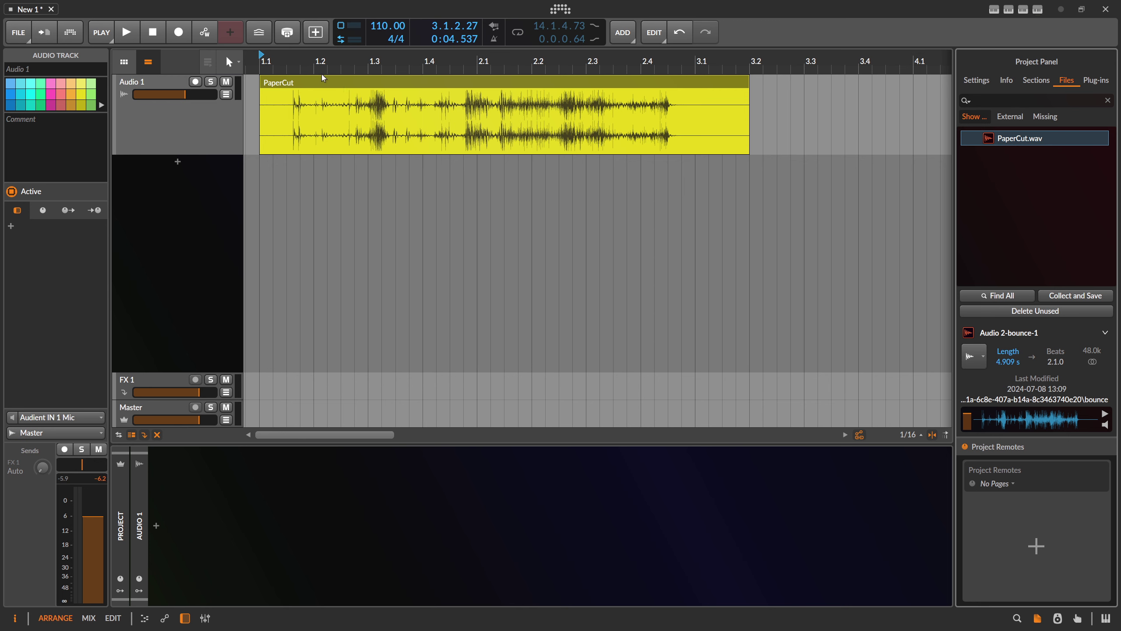
key("space")
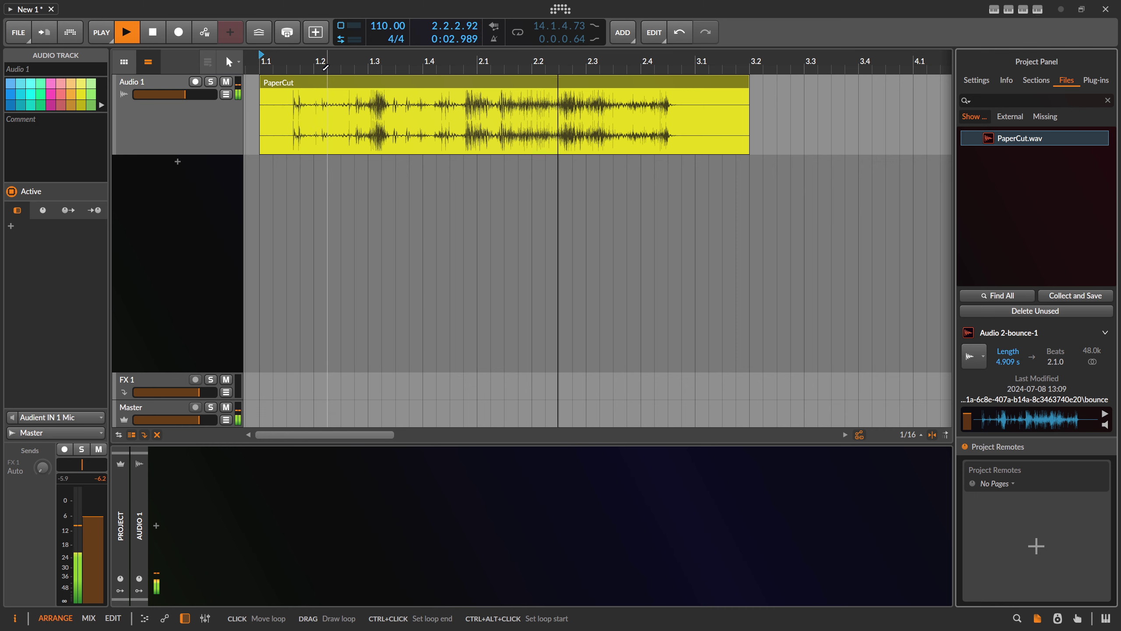
key("space")
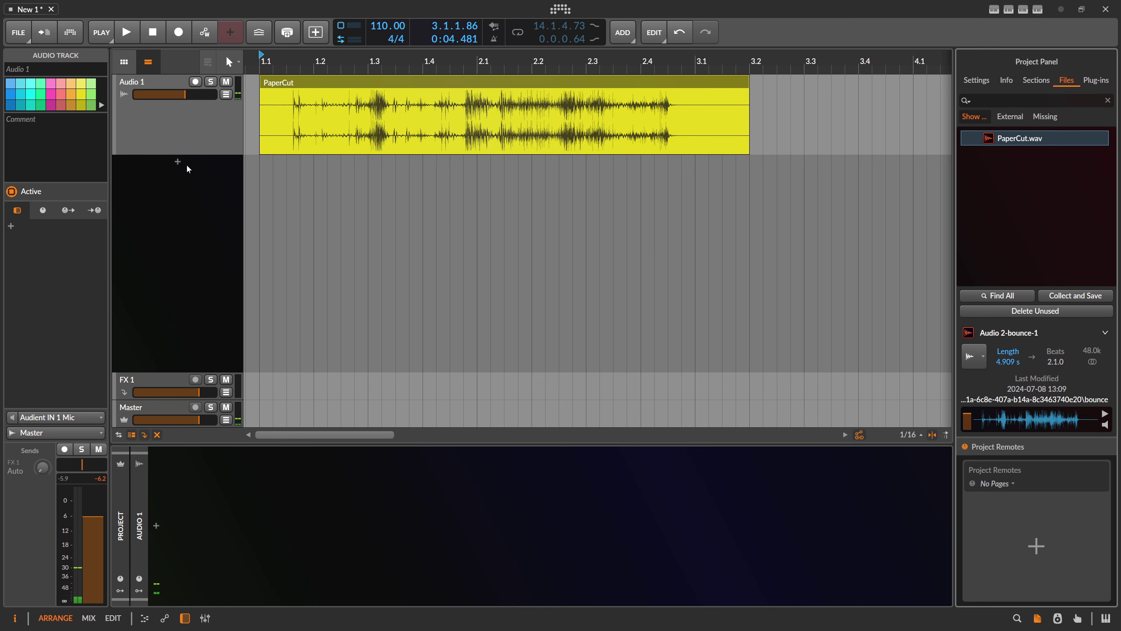
Step: Add a new instrument track with a Sampler device and load PaperCut.wav from the project files into it
double_click(181, 163)
type("sampler")
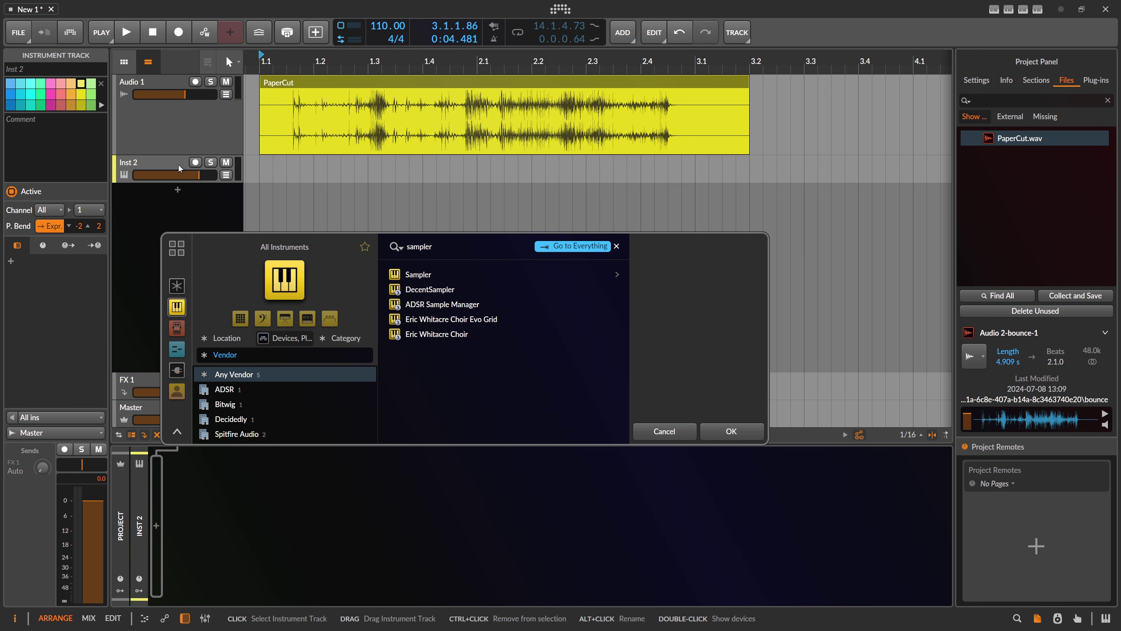
double_click(430, 274)
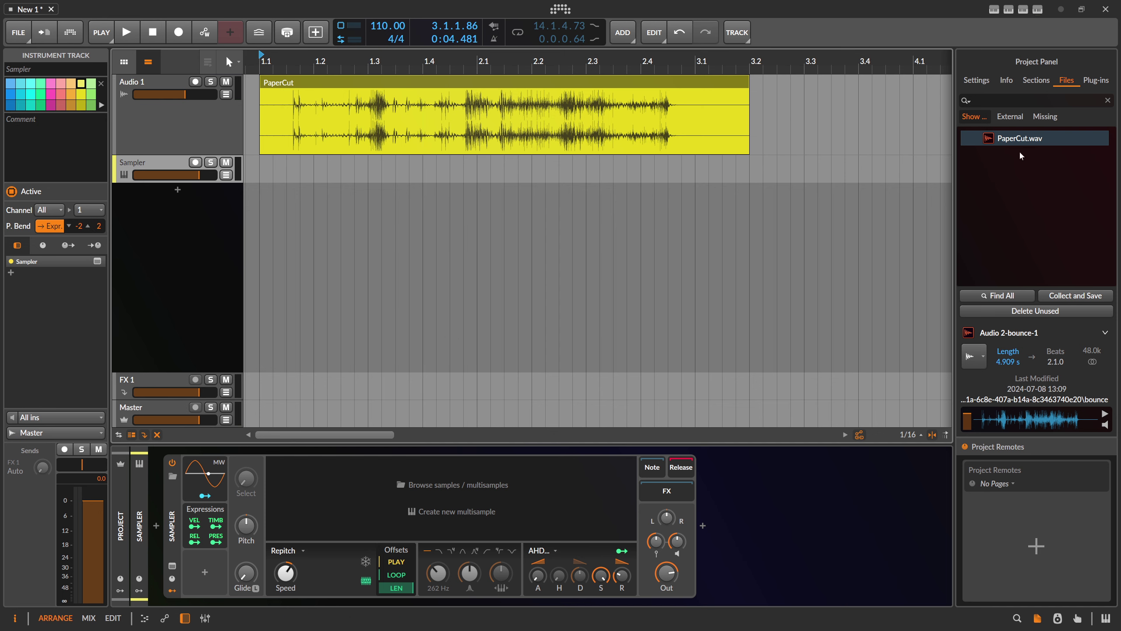
left_click_drag(1019, 138, 478, 510)
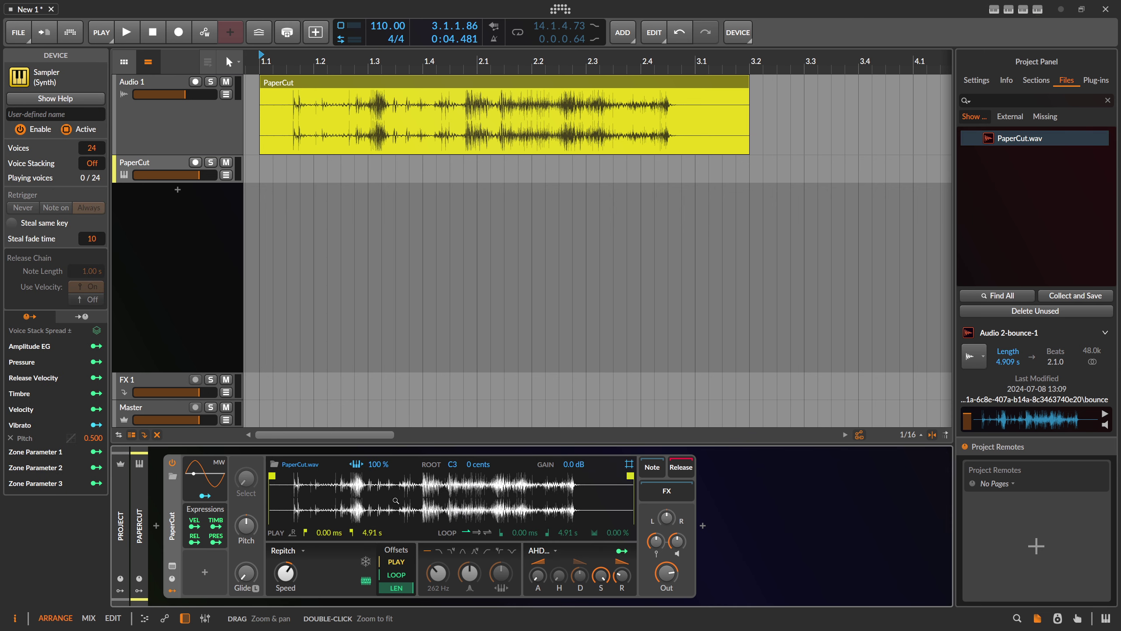
Step: Switch the Sampler's filter to a band-pass type and set its frequency to C3
left_click(474, 550)
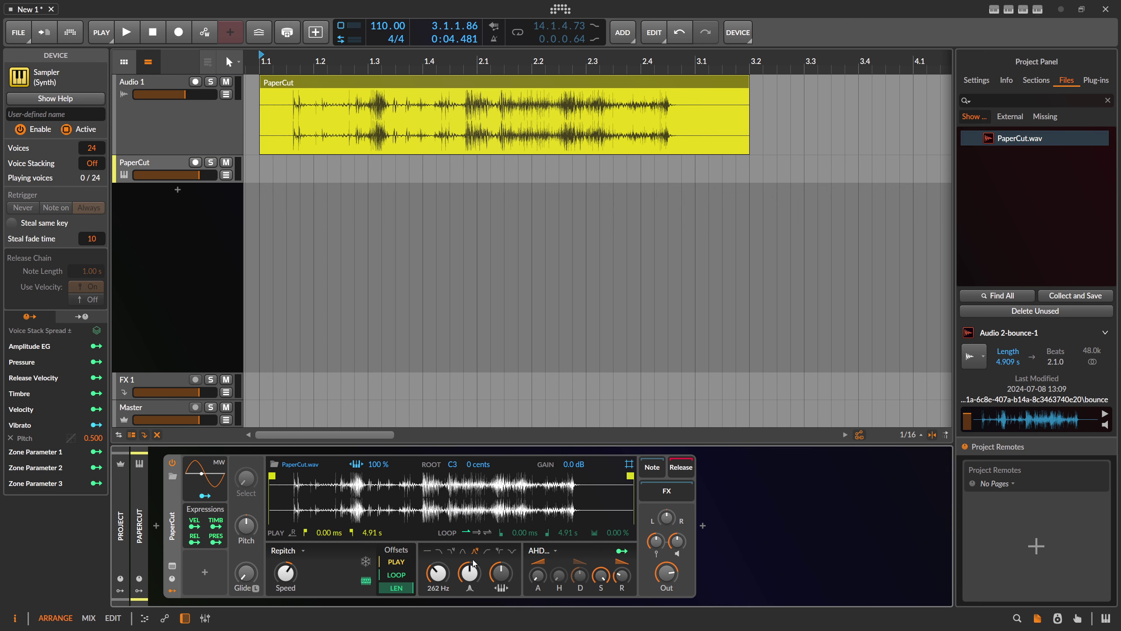
type("c")
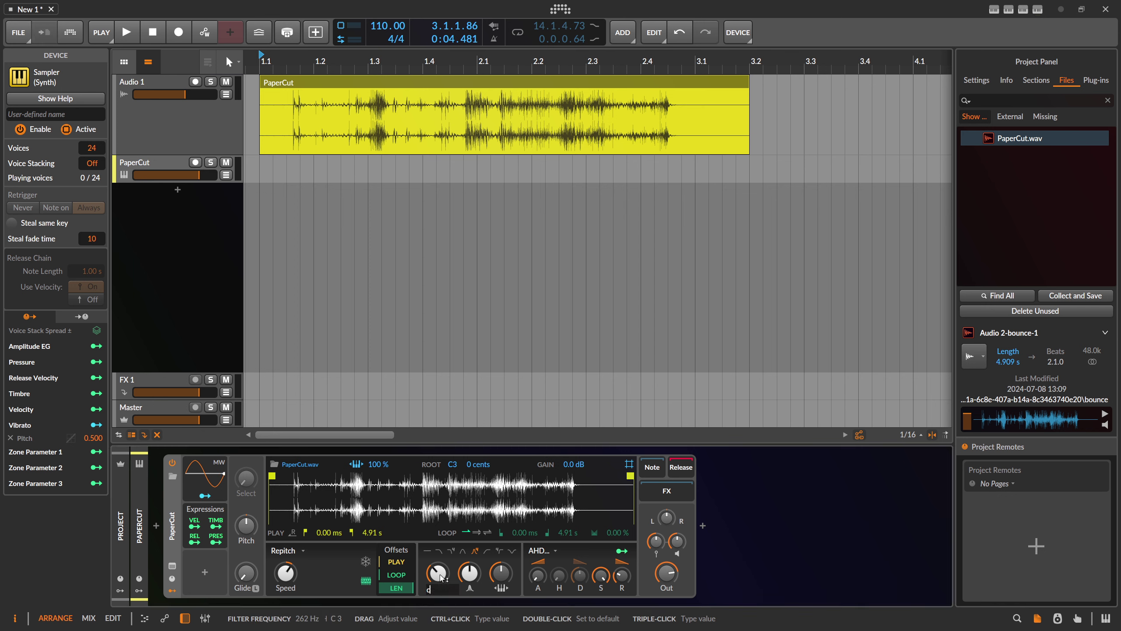
type("c3")
key("Return")
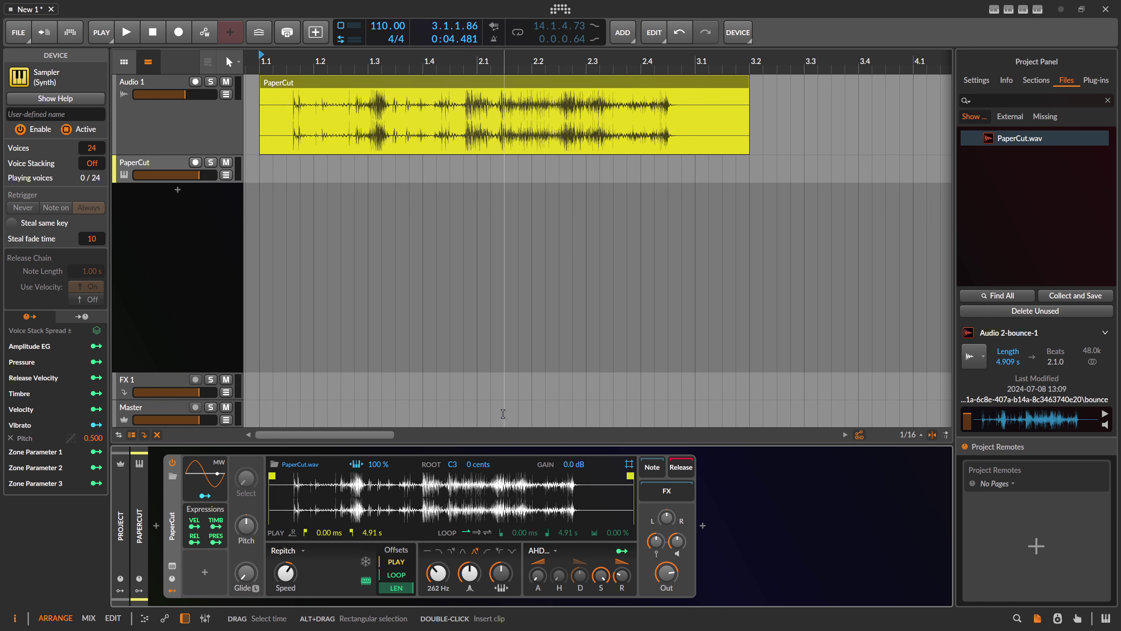
Step: On the PaperCut track, raise the Sampler's filter resonance and move the sample's play start to about 2.1 s
left_click(168, 403)
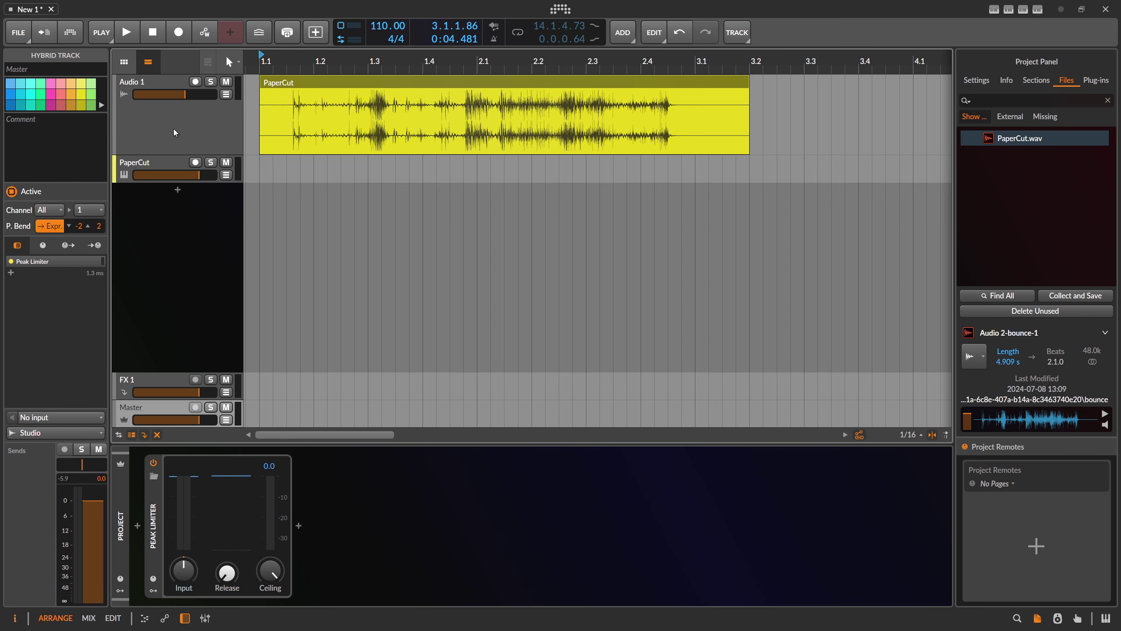
left_click(163, 170)
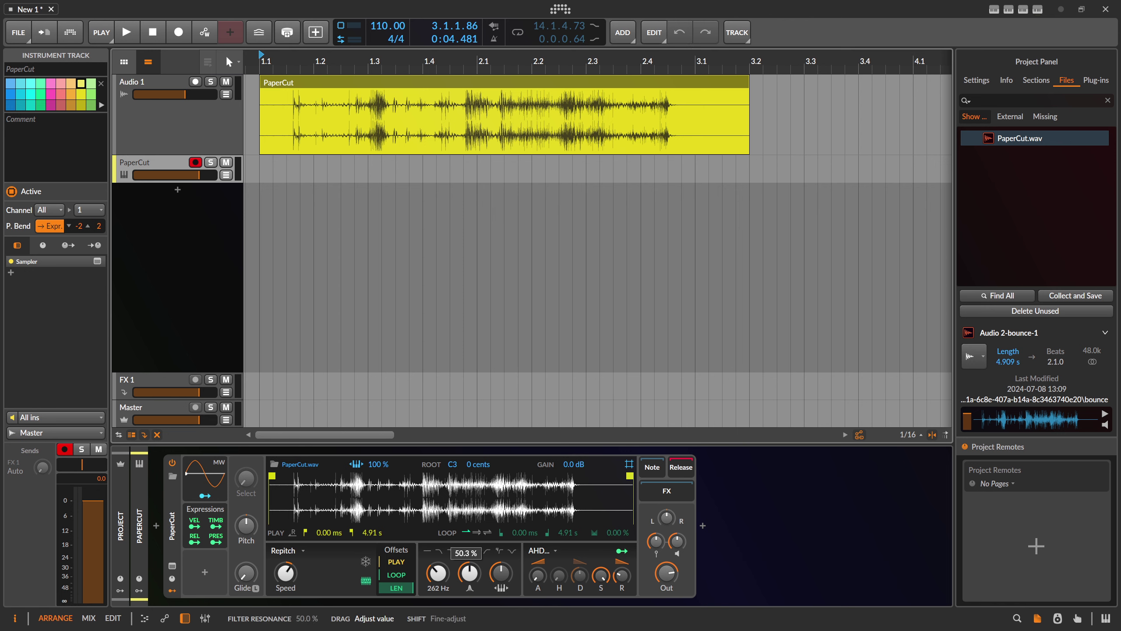
left_click_drag(469, 573, 469, 554)
left_click_drag(279, 476, 424, 474)
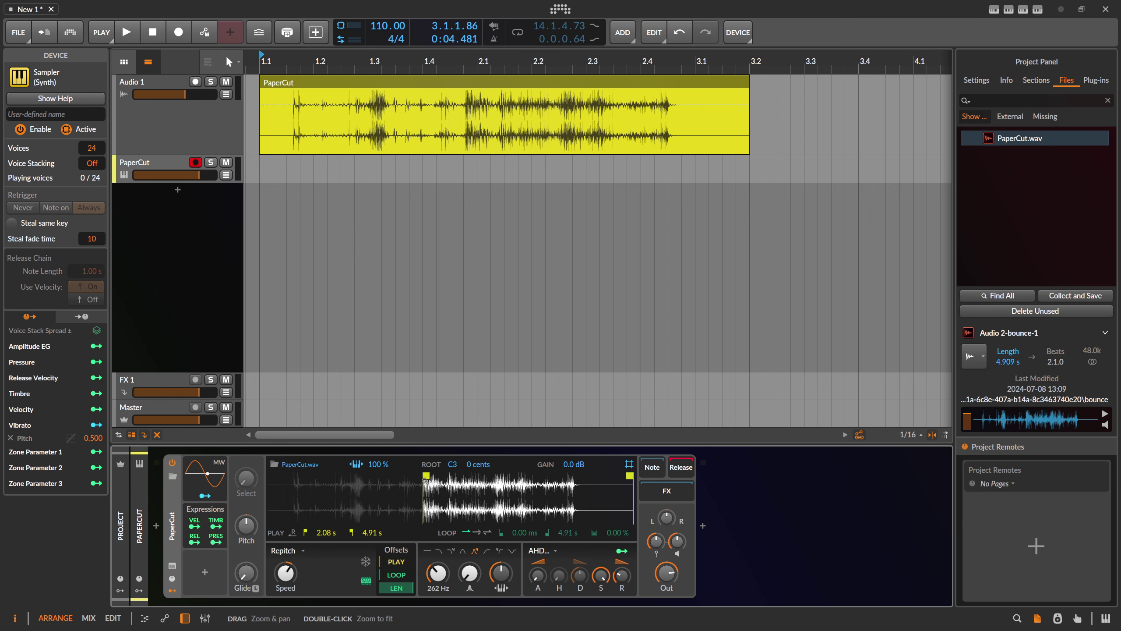
Step: Change the Sampler's play mode to Textures and set its speed to 0
left_click(291, 550)
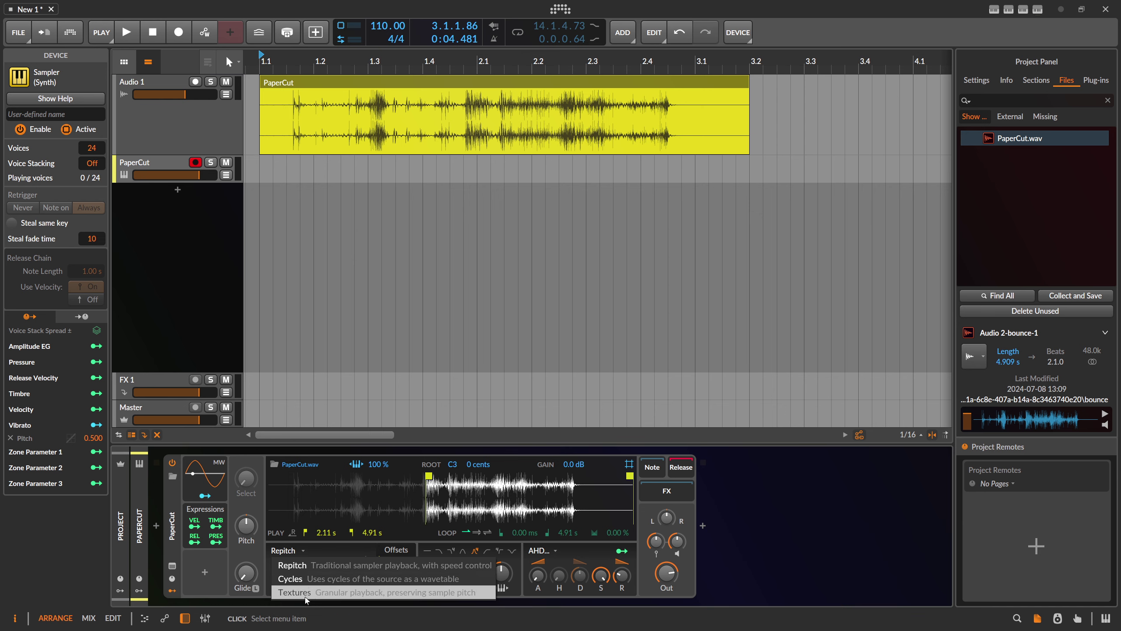
left_click(306, 592)
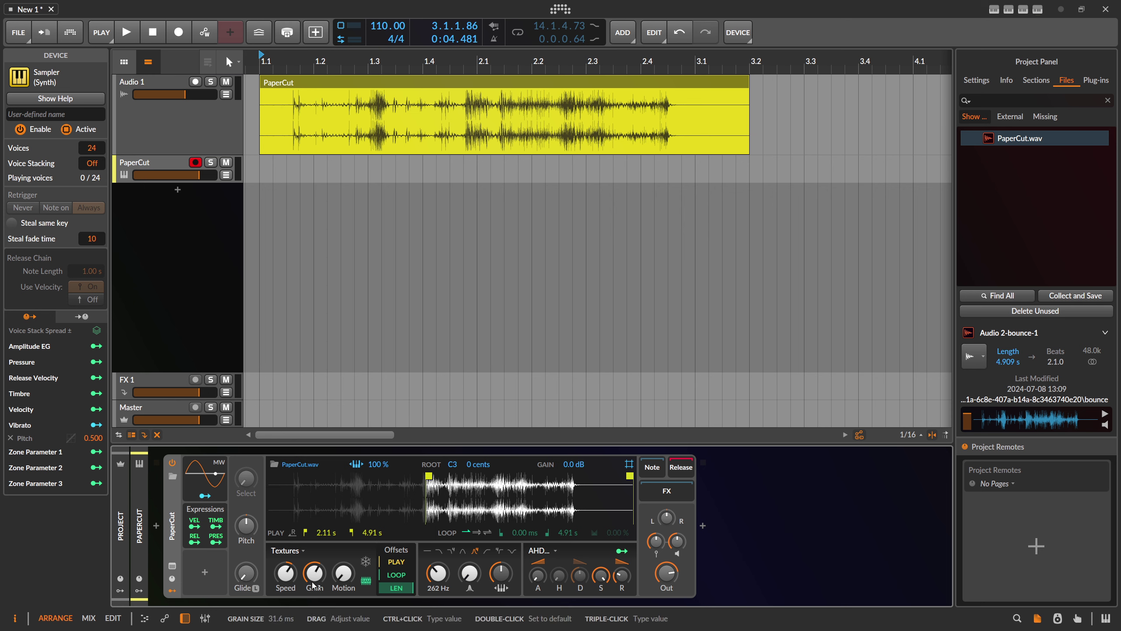
left_click(289, 572, "ctrl")
type("00")
key("Return")
Step: Move the sample's play start to about 1.15 s and adjust the grain size to about 16.9 ms while testing notes
left_click_drag(428, 477, 426, 478)
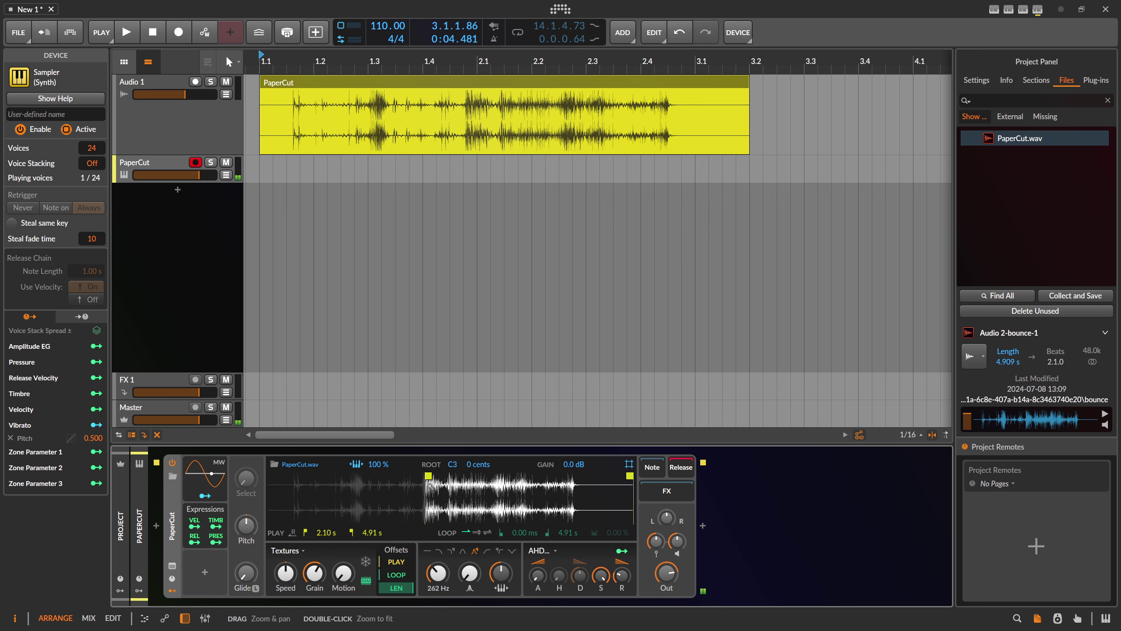
mouse_move(428, 475)
left_mouse_down()
mouse_move(452, 476)
mouse_move(355, 476)
left_mouse_up()
left_click_drag(308, 568, 308, 587)
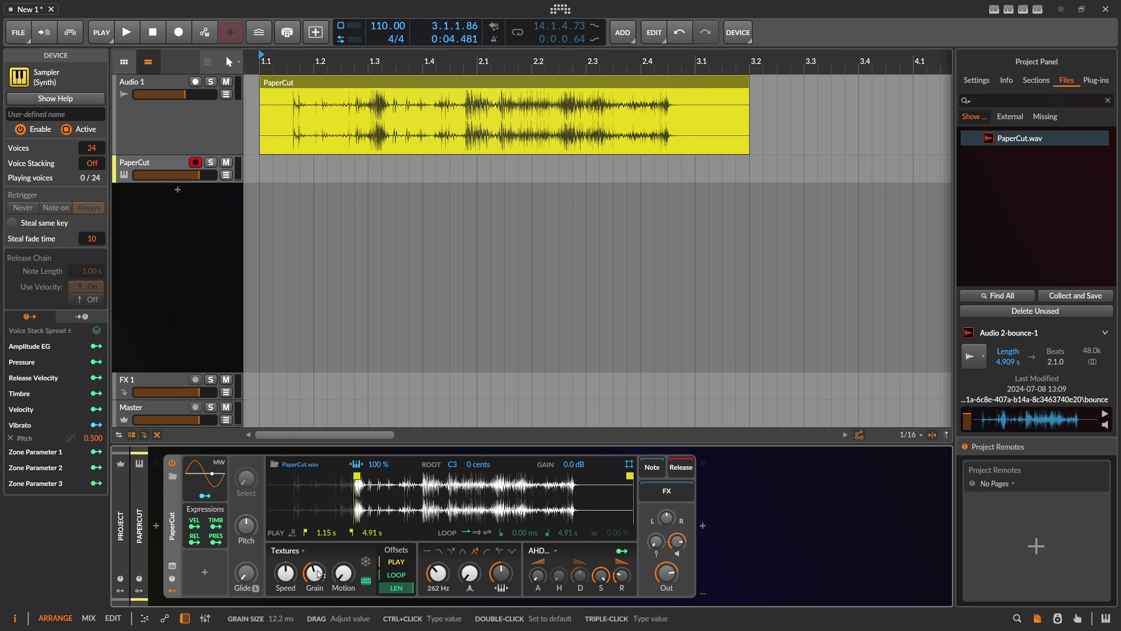
key("a")
mouse_move(321, 573)
left_mouse_down()
mouse_move(321, 598)
mouse_move(314, 560)
mouse_move(314, 569)
left_mouse_up()
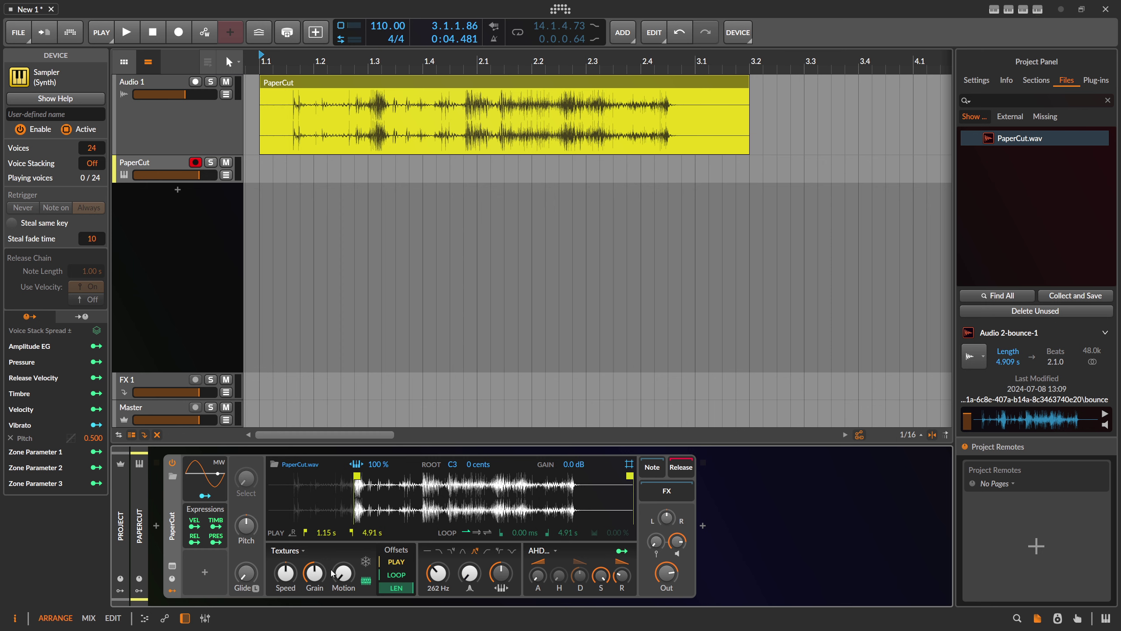
Step: Insert the NoteMS-Conversion preset after the Sampler and inspect its conversion of the C3 pitch to milliseconds
left_click(704, 527)
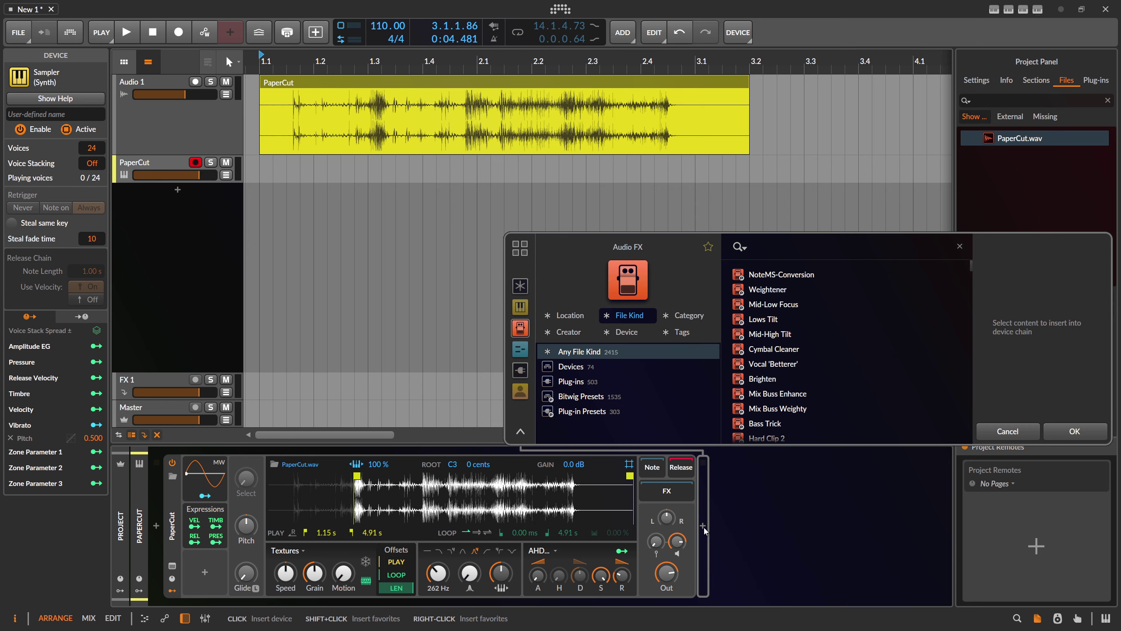
type("note")
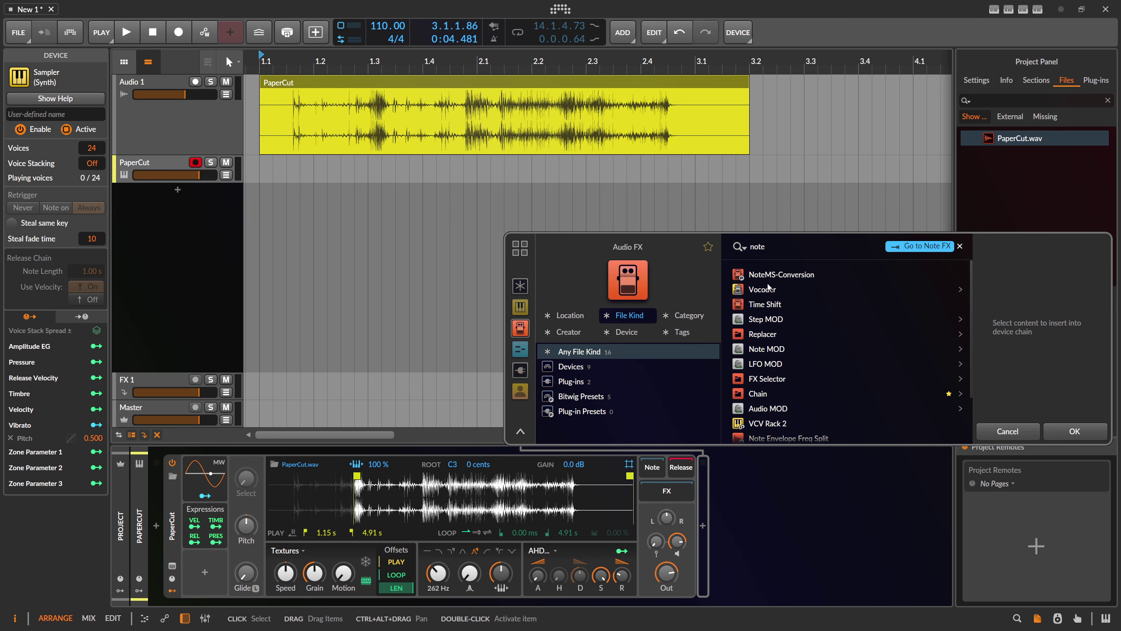
double_click(777, 274)
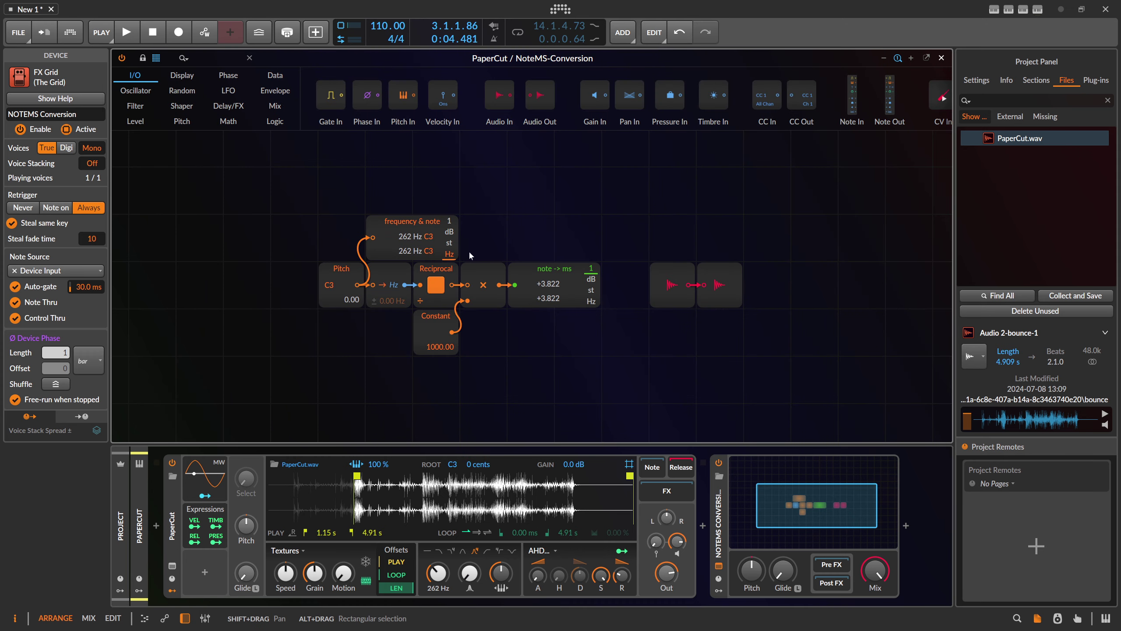
left_click(340, 274)
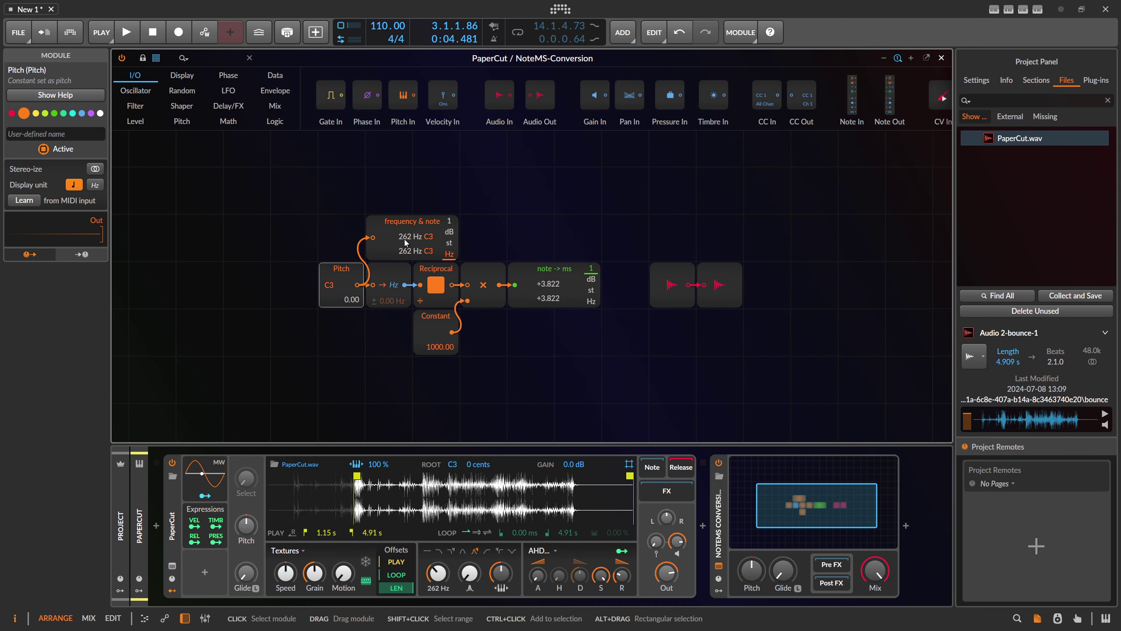
left_click(548, 296)
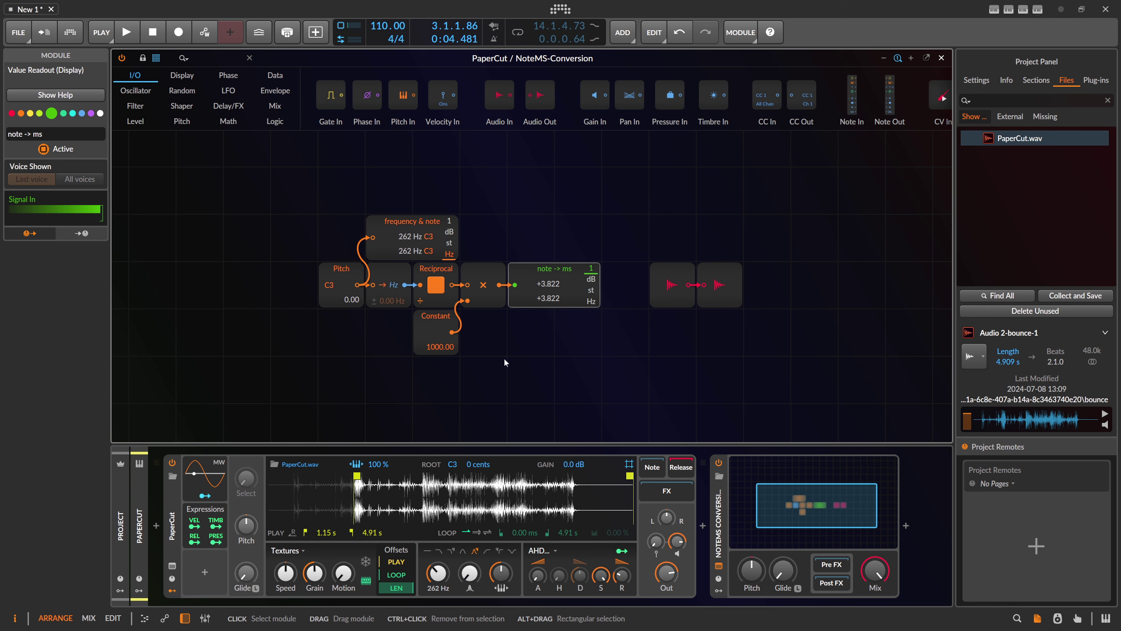
Step: Set the Sampler's grain size to 3.88 ms
left_click(319, 574)
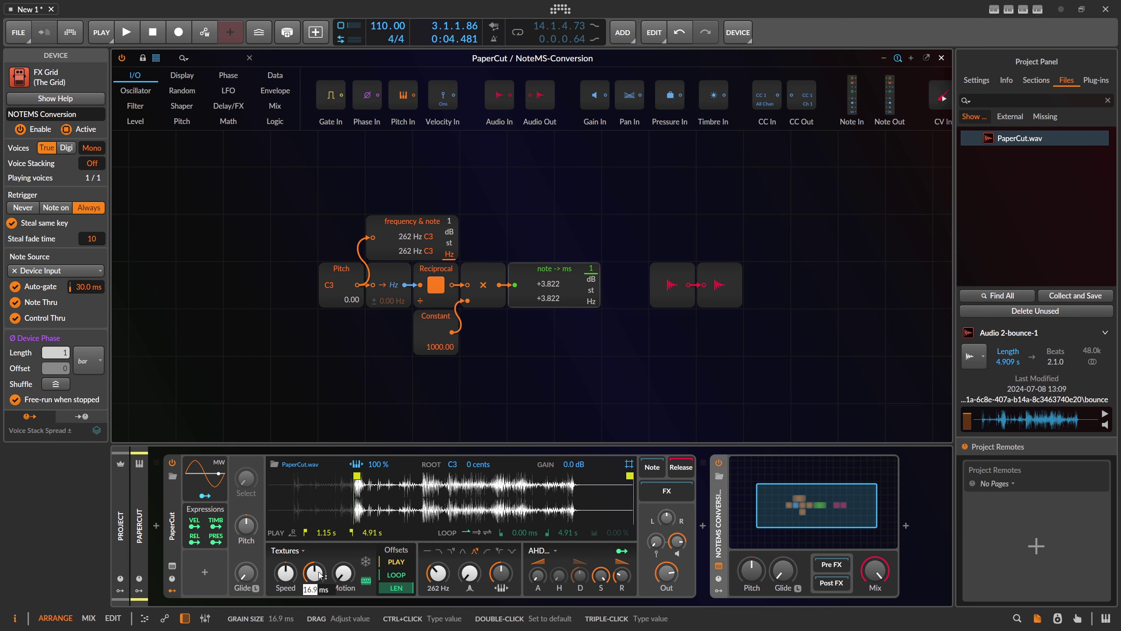
type("3.88")
key("Return")
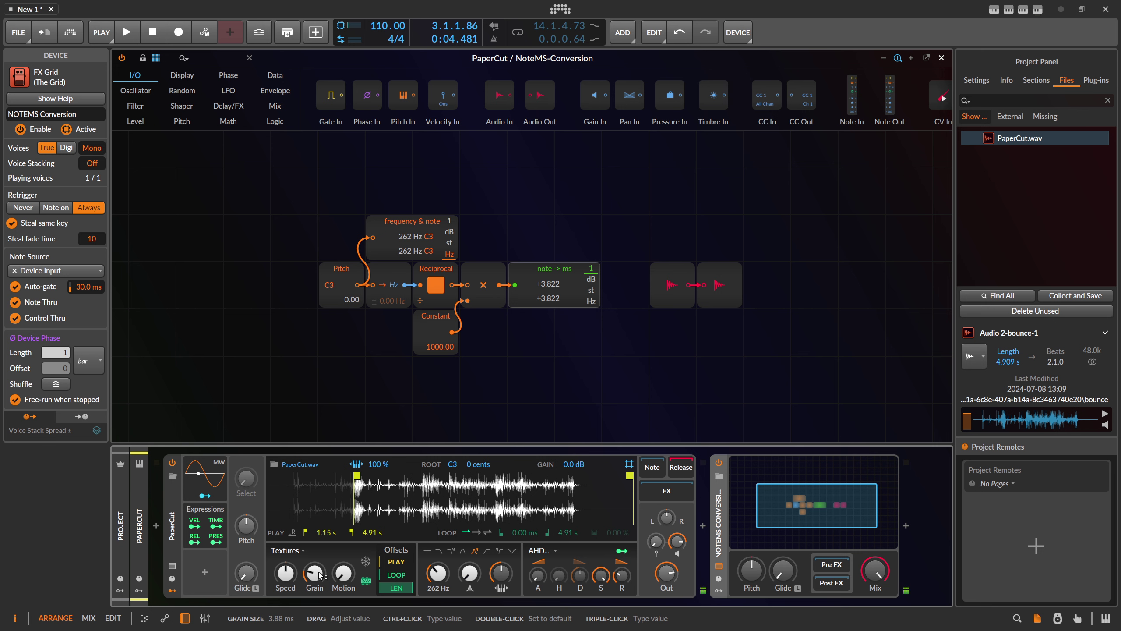
Step: Add a Keytrack+ modulator to the Sampler and map it to the grain size with a modulation amount of 32
left_click(205, 572)
type("key")
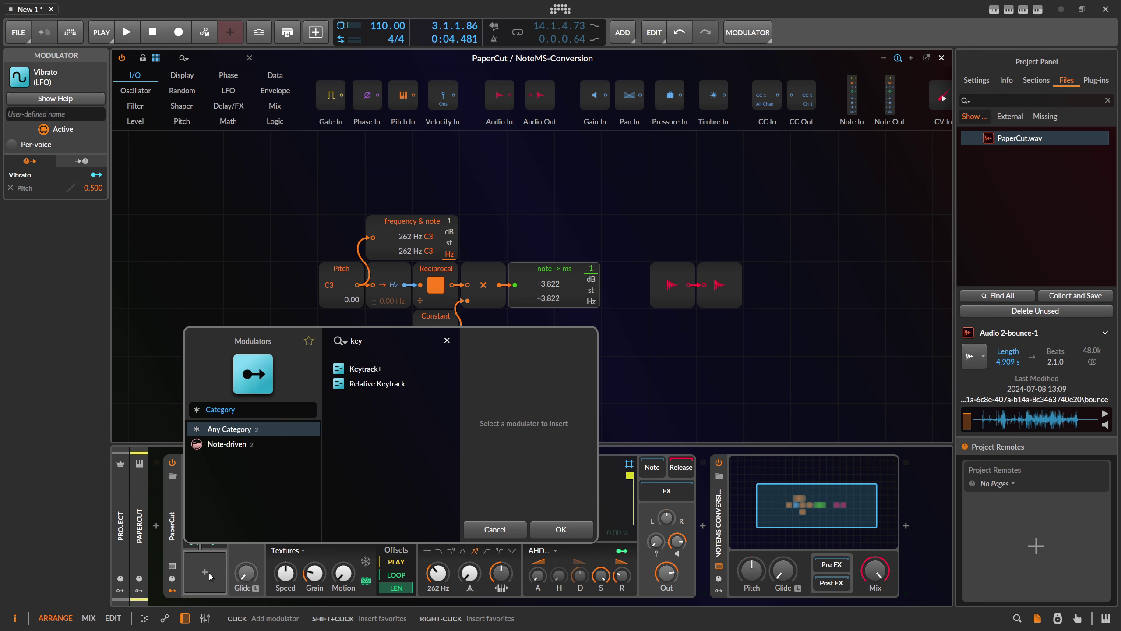
key("Return")
left_click(205, 589)
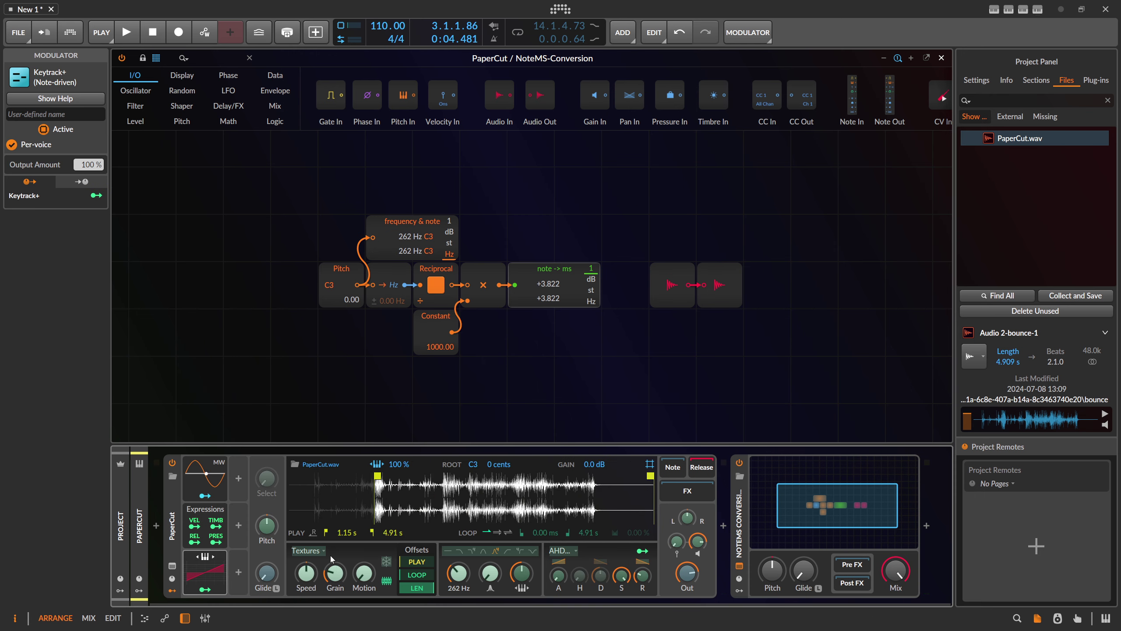
left_click_drag(341, 579, 340, 547)
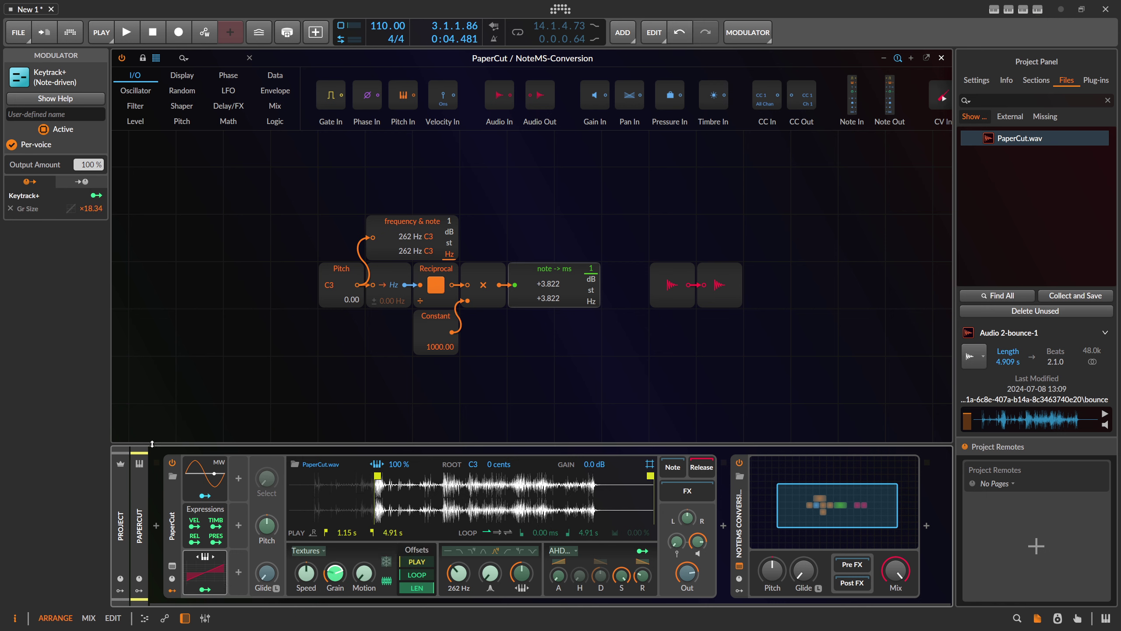
double_click(93, 208)
type("32")
key("Return")
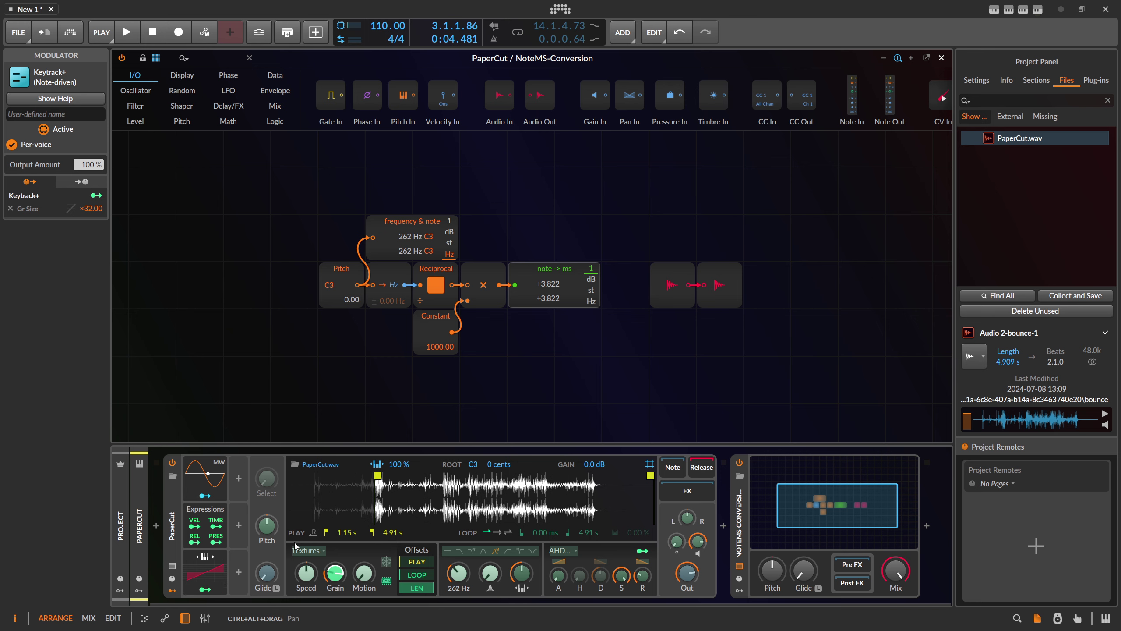
Step: Delete the NoteMS-Conversion device and the Keytrack+ modulator from the Sampler
left_click(754, 478)
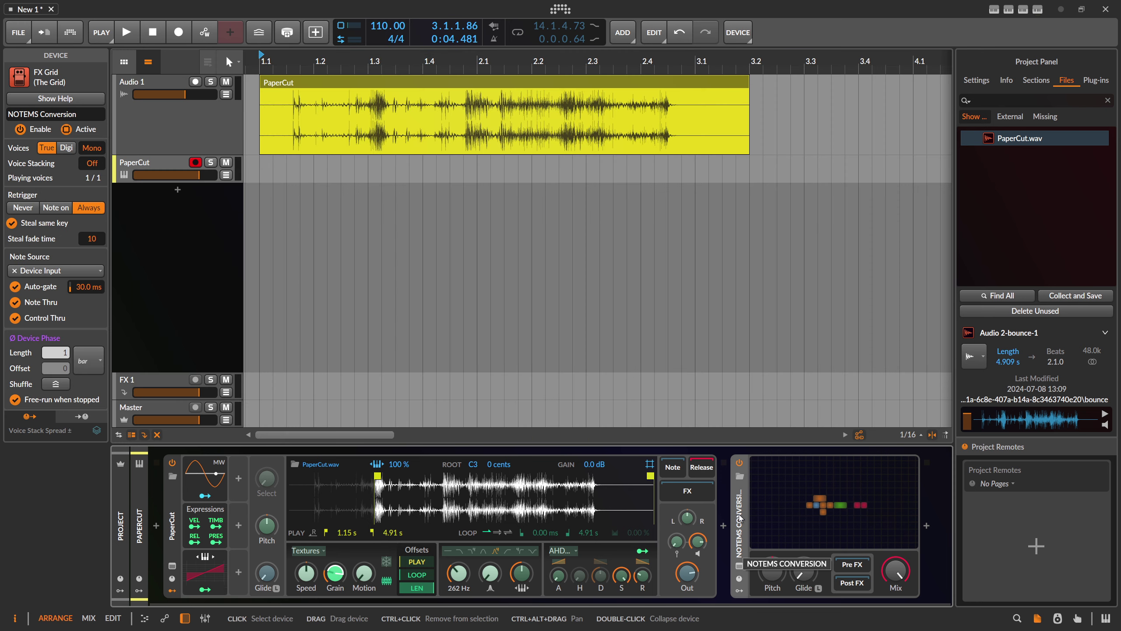
key("Delete")
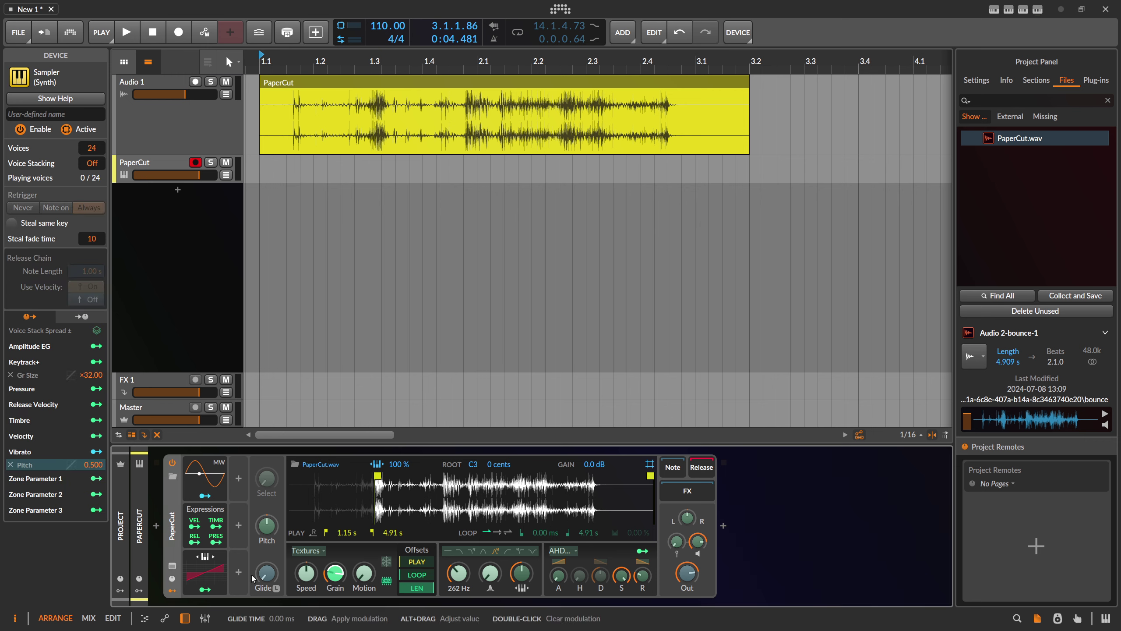
left_click(214, 574)
left_click(221, 555)
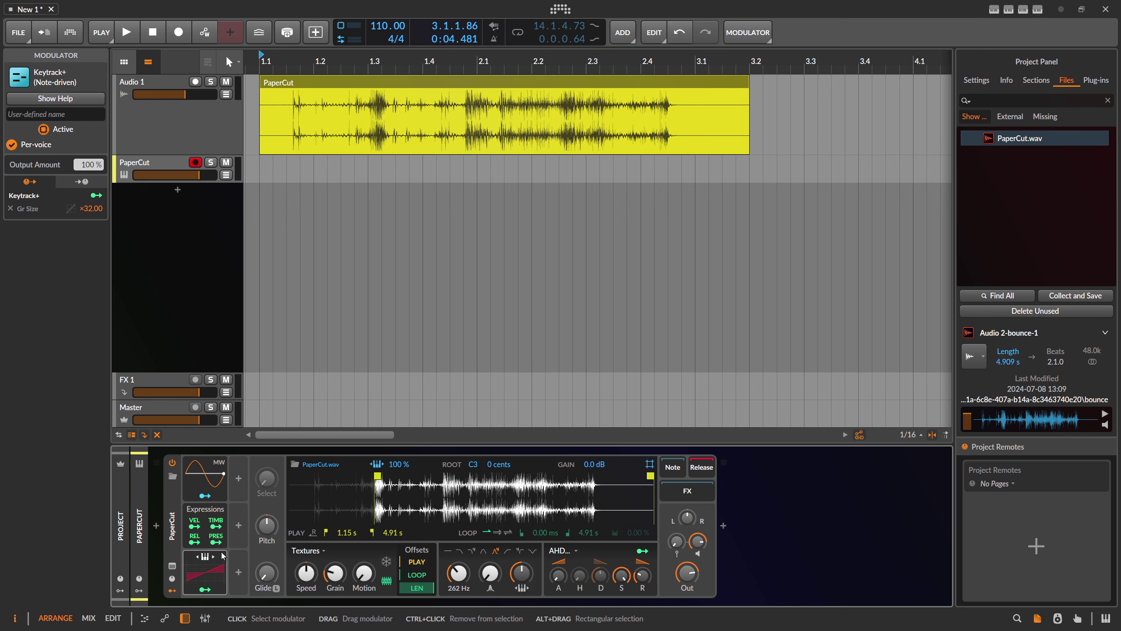
key("Delete")
Step: Change the Sampler's play mode to Cycles and examine the cycle markers in the waveform near the play start
left_click(303, 550)
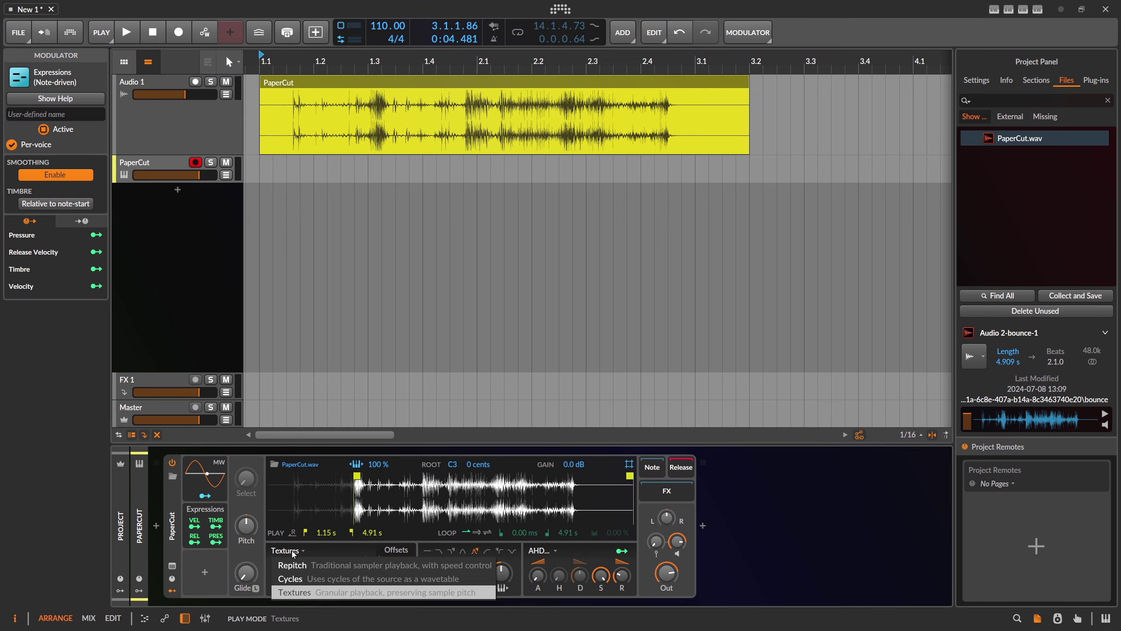
left_click(302, 579)
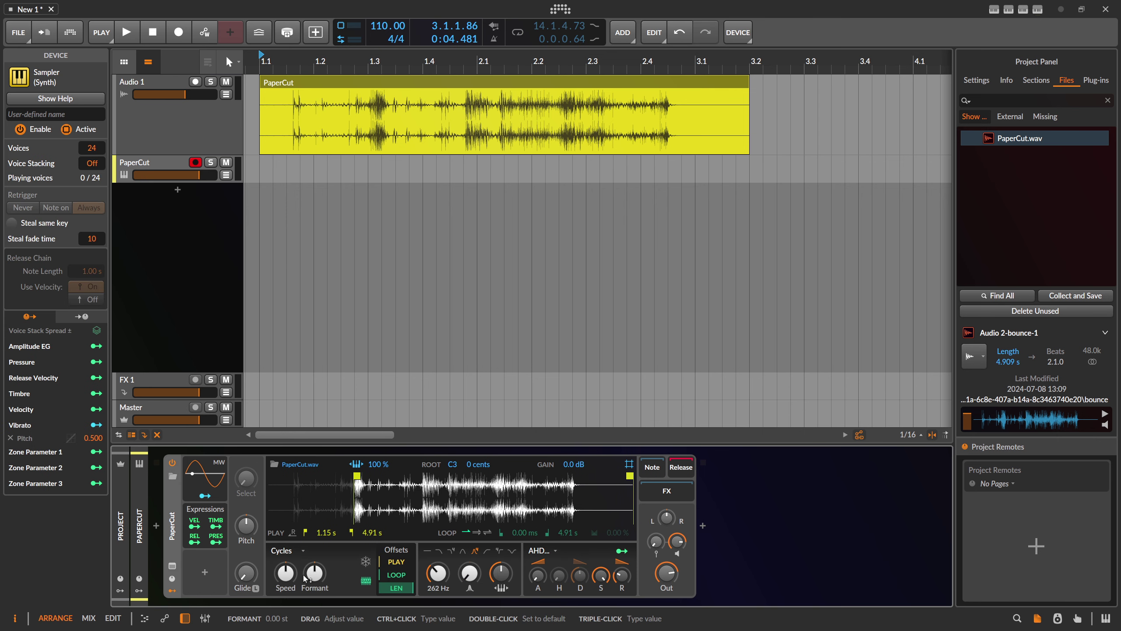
mouse_move(359, 494)
left_mouse_down()
mouse_move(516, 521)
mouse_move(518, 532)
left_mouse_up()
left_click_drag(336, 515, 448, 512)
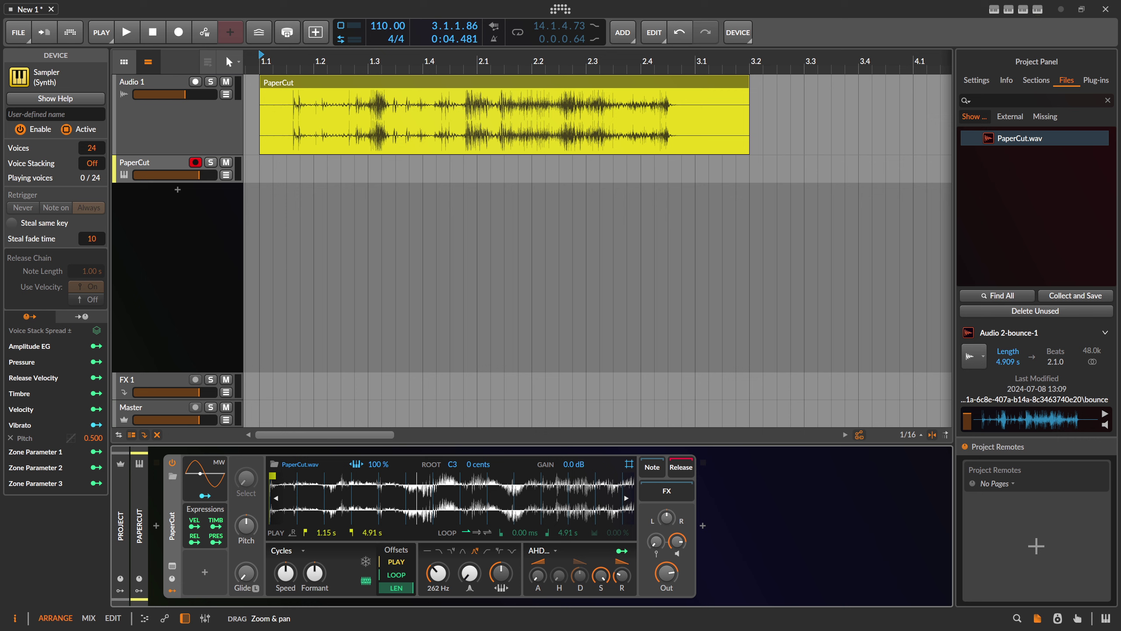
left_click_drag(417, 491, 379, 489)
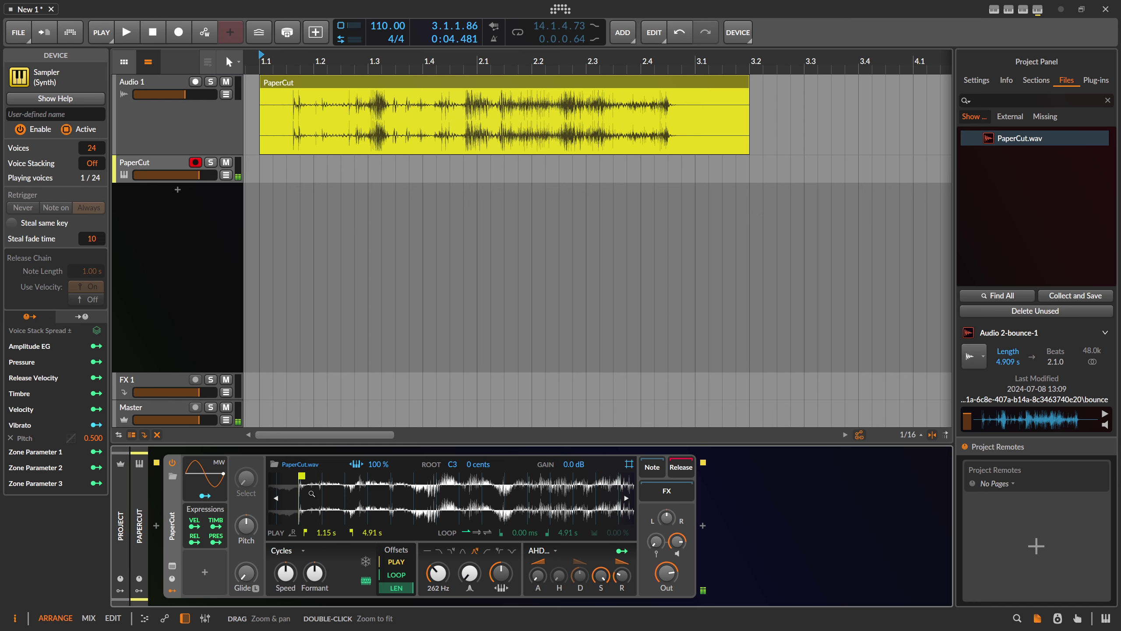
Step: Move the Sampler's play start to 2.08 s, audition it and try out the formant control, leaving formant at its default
key("a")
mouse_move(326, 504)
left_mouse_down()
mouse_move(486, 477)
mouse_move(516, 486)
left_mouse_up()
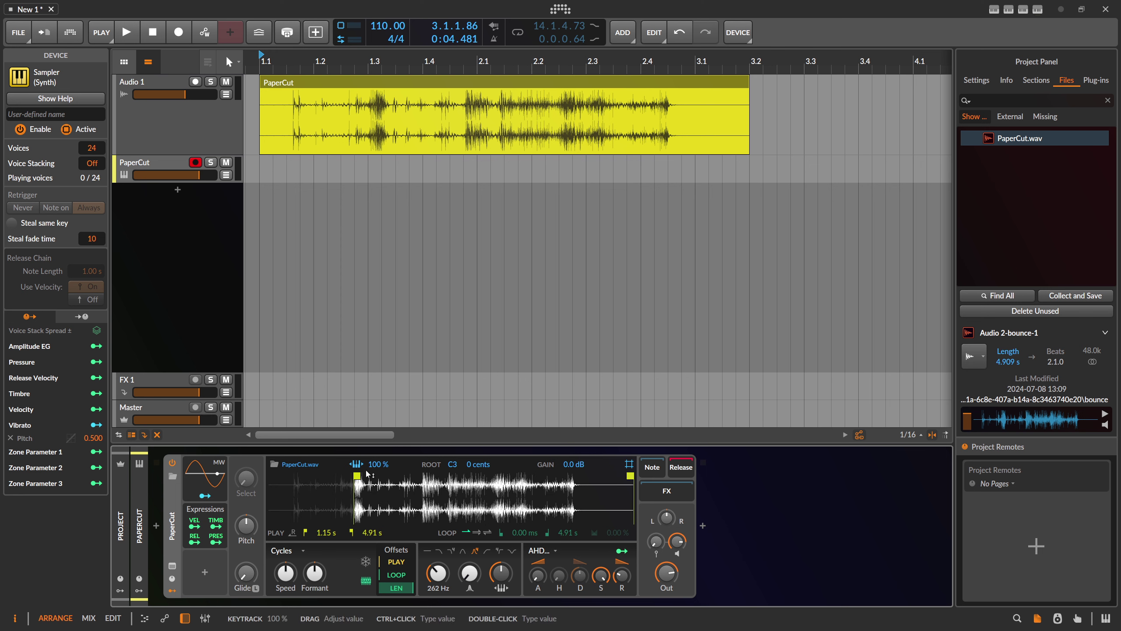
mouse_move(359, 475)
left_mouse_down()
mouse_move(442, 475)
mouse_move(424, 475)
left_mouse_up()
key("a")
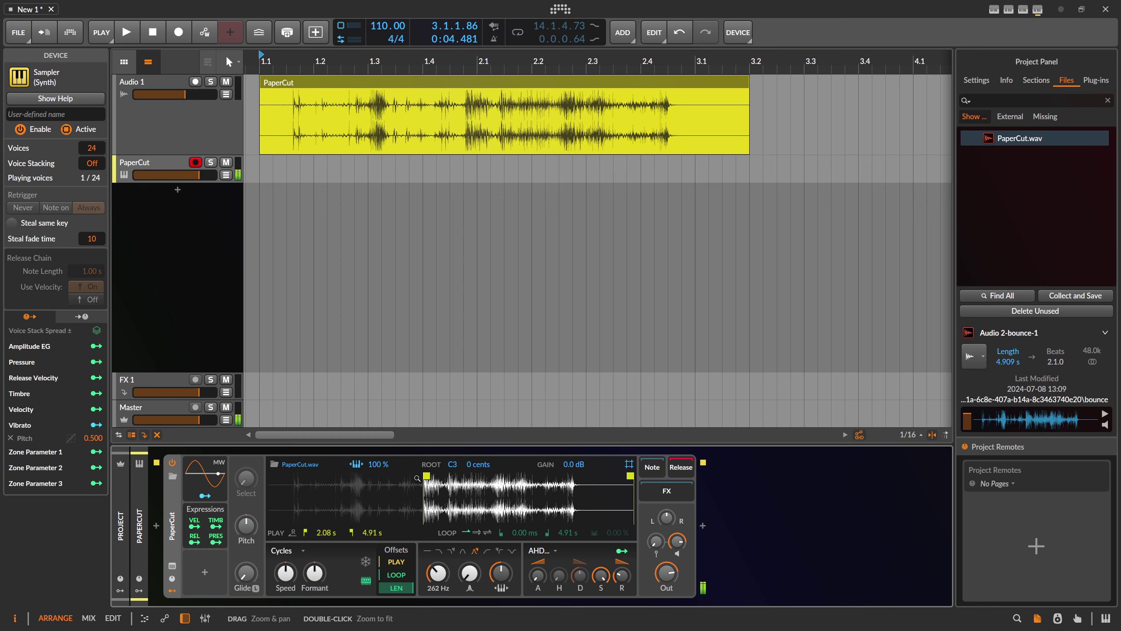
mouse_move(315, 572)
left_mouse_down()
mouse_move(315, 559)
mouse_move(315, 573)
left_mouse_up()
double_click(316, 572)
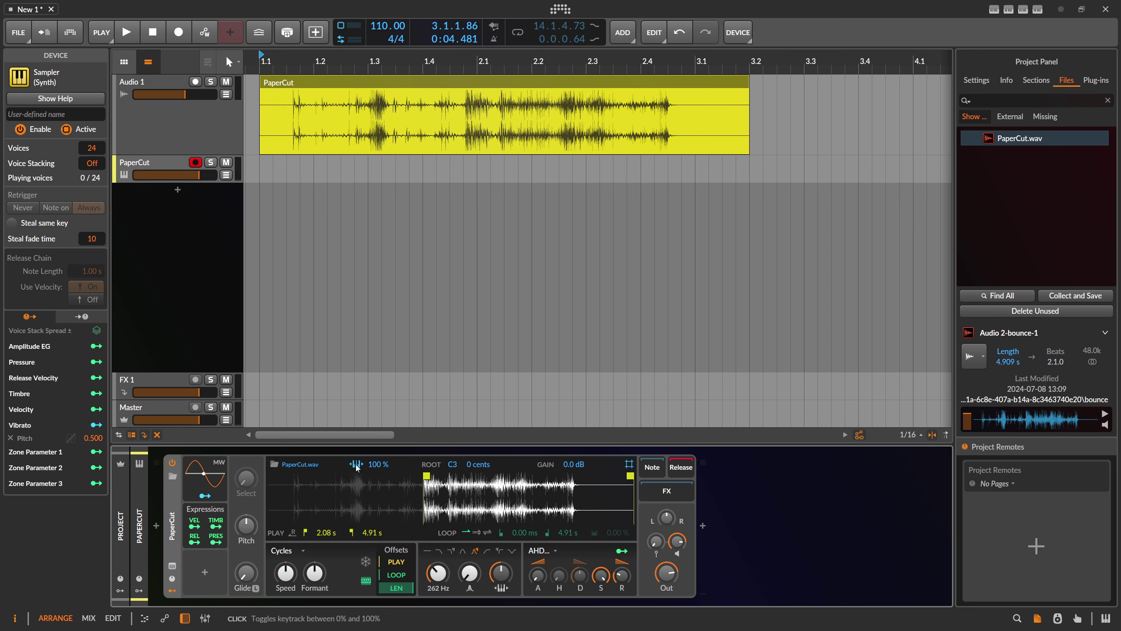
Step: Try the root keys D2, G6 and C#3 while comparing the cycle markers with the waveform near the play start
left_click_drag(430, 492, 450, 587)
mouse_move(426, 521)
left_mouse_down()
mouse_move(422, 500)
mouse_move(419, 512)
left_mouse_up()
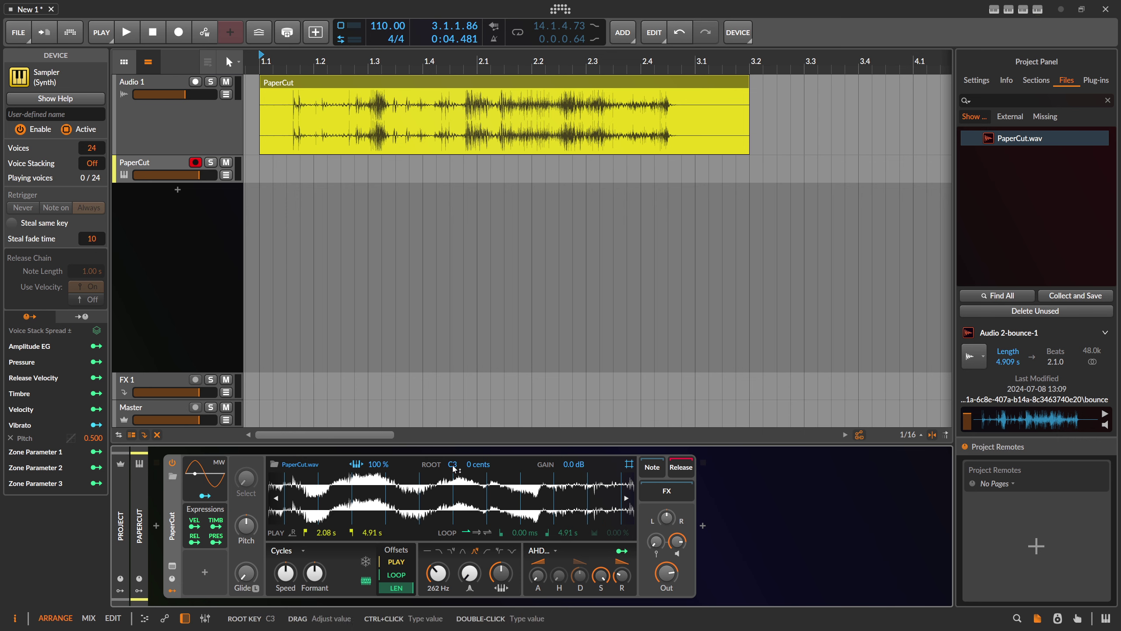
left_click_drag(456, 466, 455, 477)
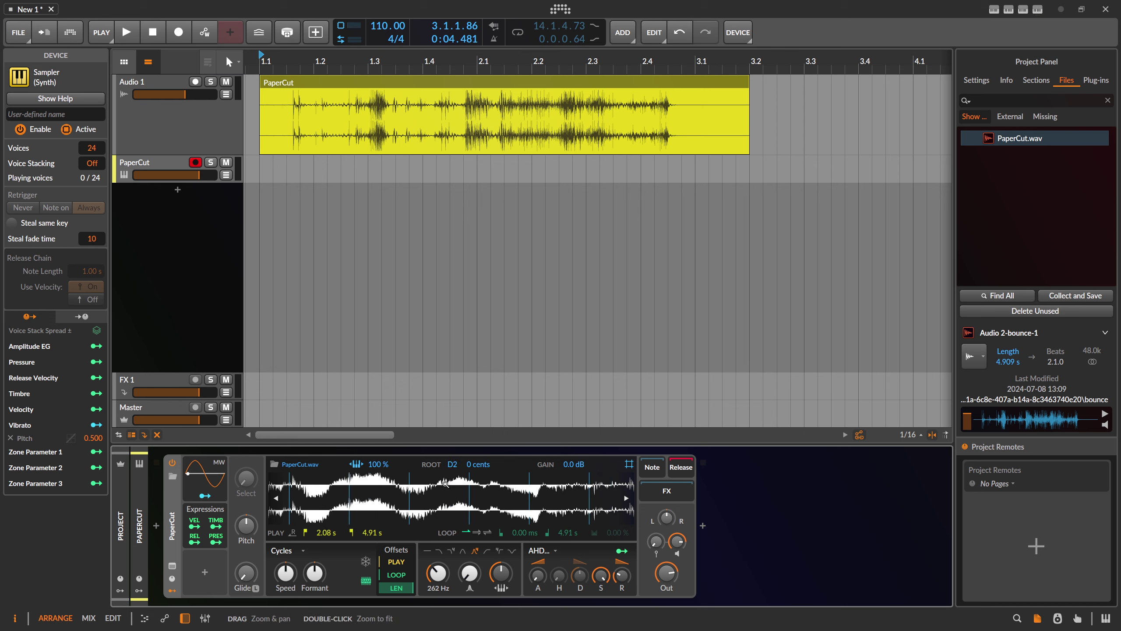
left_click_drag(444, 481, 418, 488)
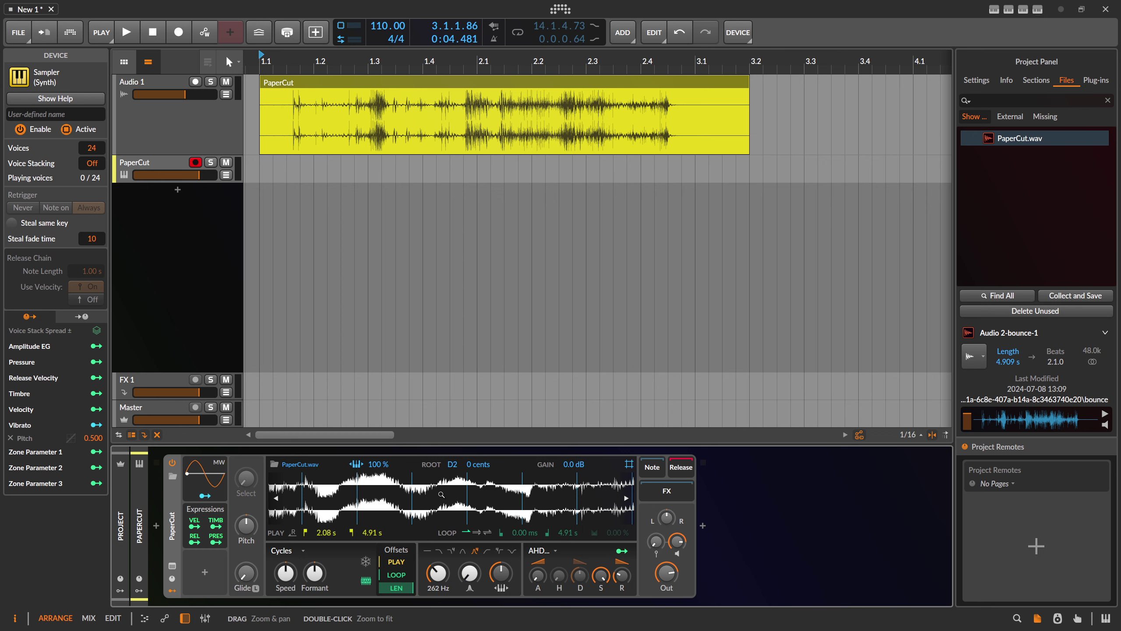
left_click_drag(453, 468, 452, 439)
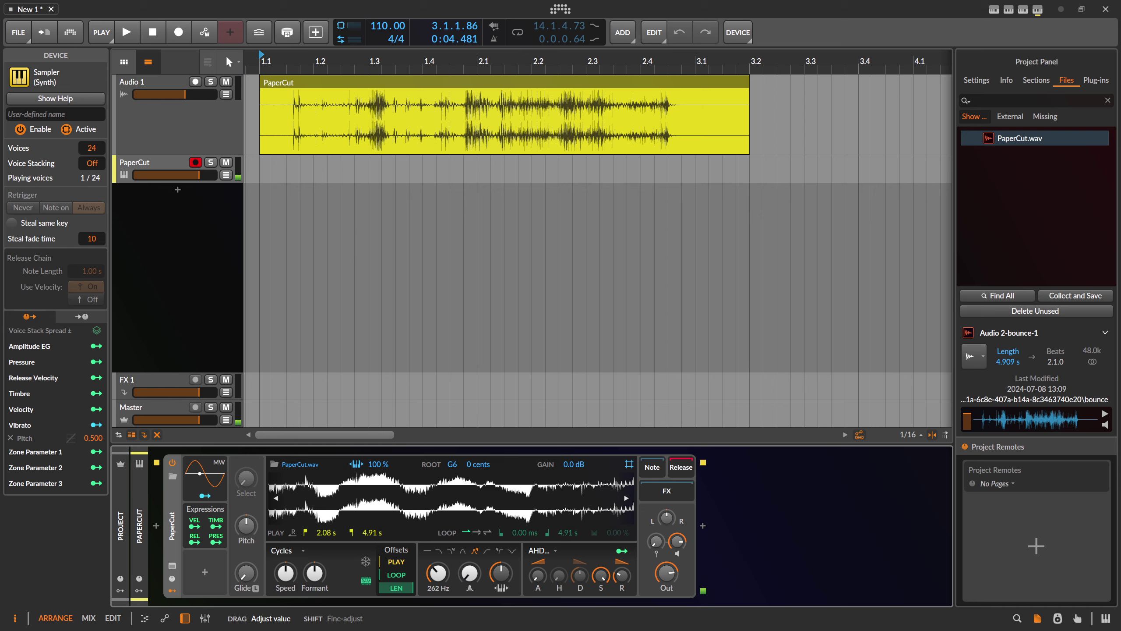
left_click_drag(453, 439, 454, 502)
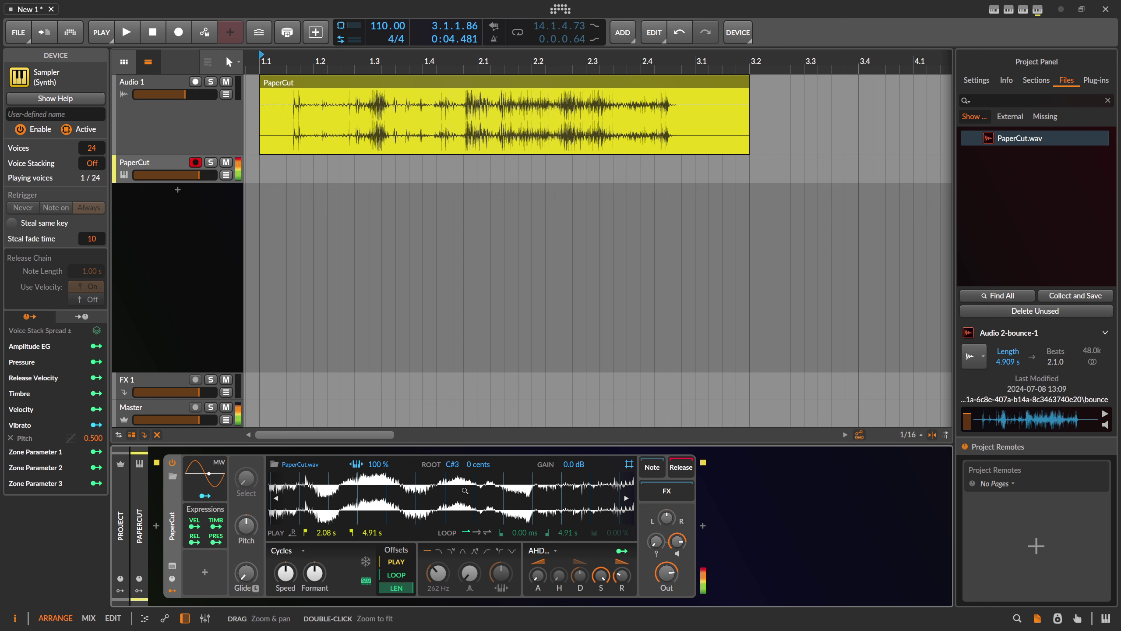
Step: Lower the Sampler's voice gain to +2.3 dB and set the root key to F0
left_click_drag(677, 541, 677, 566)
left_click_drag(453, 464, 452, 406)
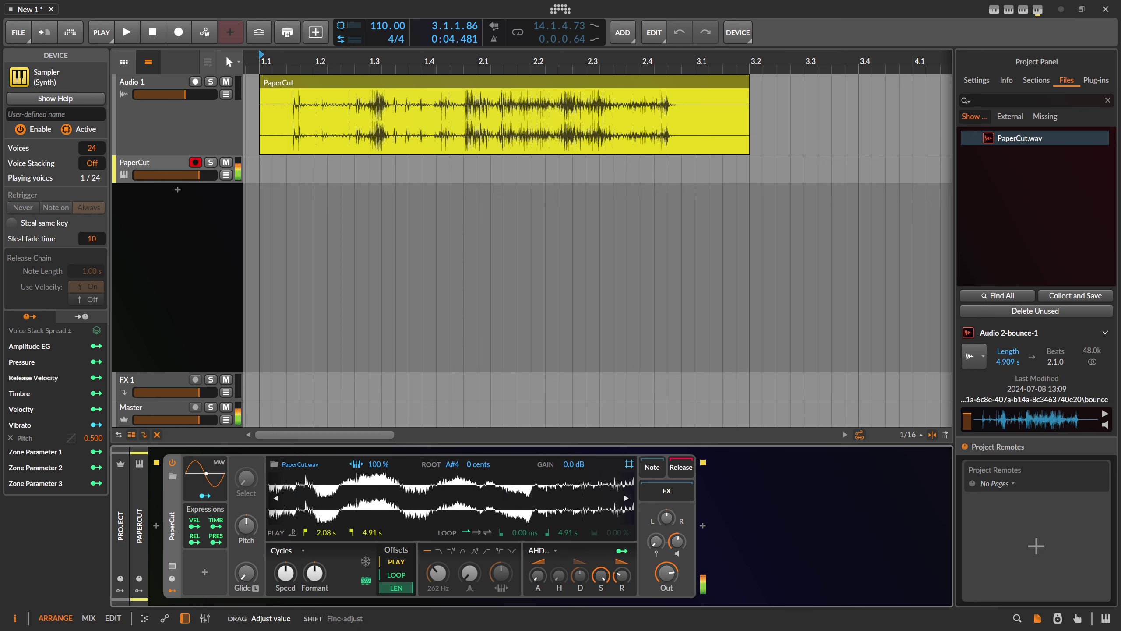
left_click_drag(452, 354, 452, 585)
left_click_drag(452, 490, 453, 499)
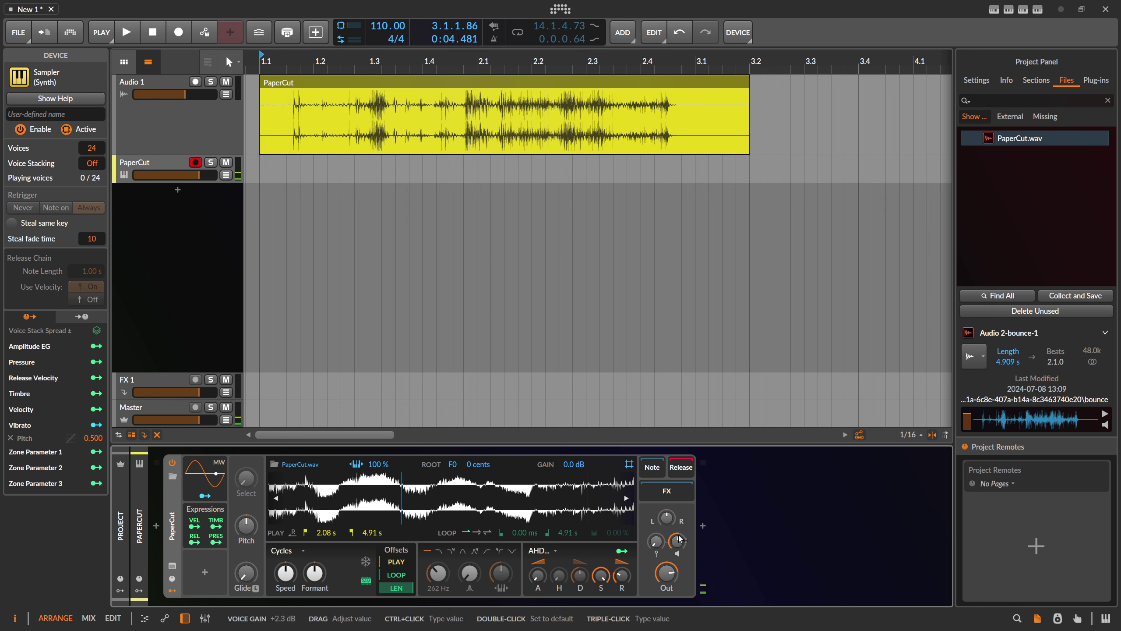
Step: Play a short part of the original PaperCut clip for comparison and set the Sampler's play start to 1.15 s
left_click(134, 34)
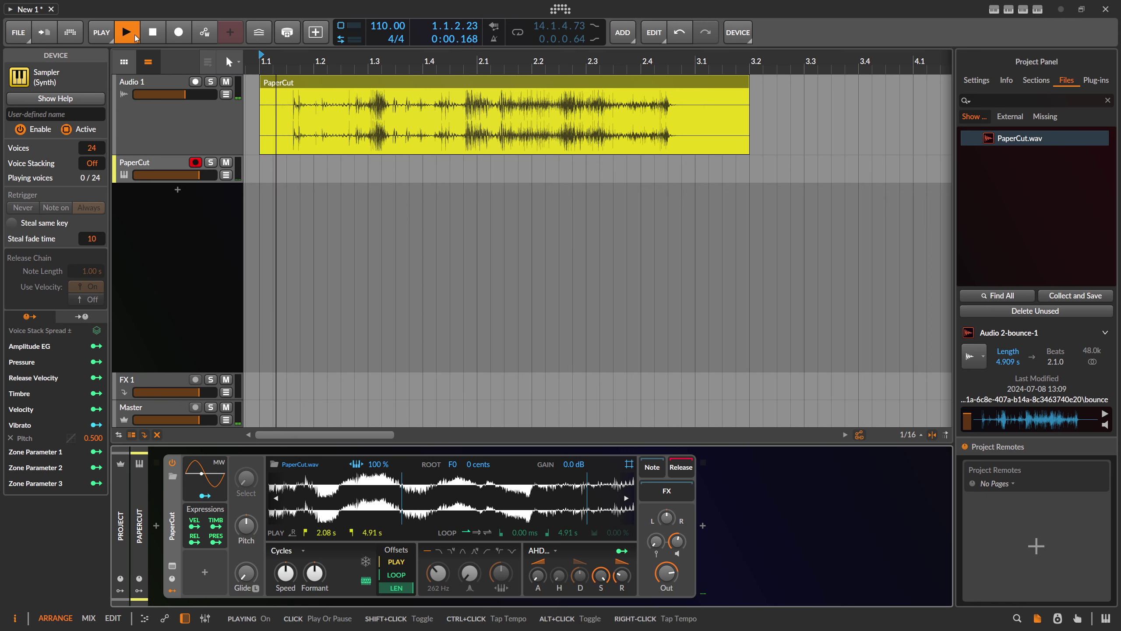
left_click(121, 23)
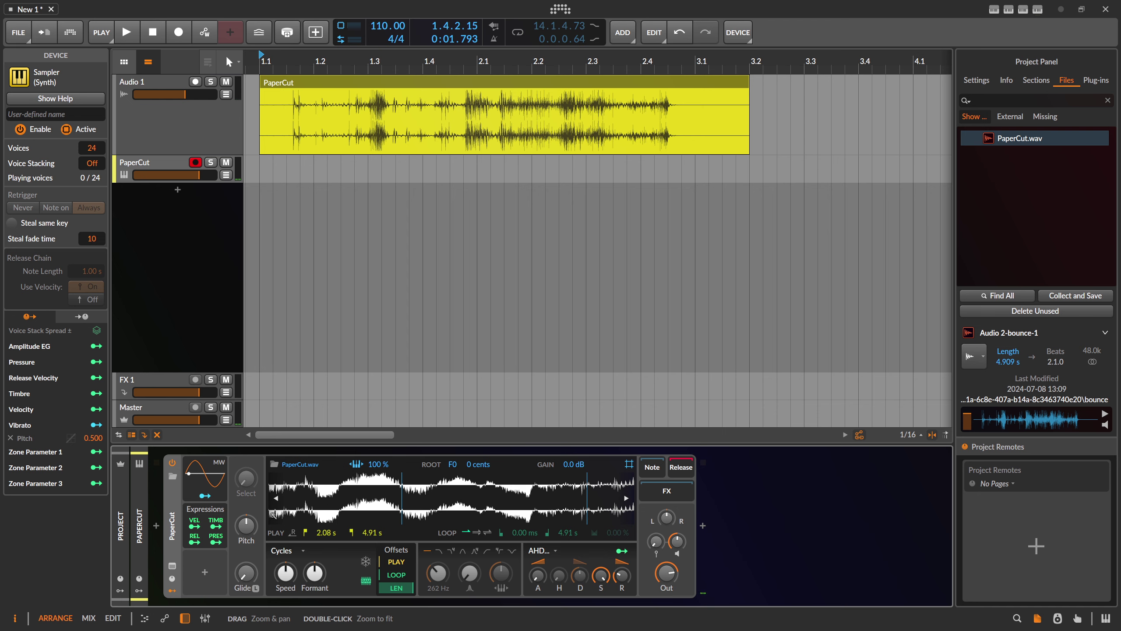
mouse_move(478, 526)
left_mouse_down()
mouse_move(478, 475)
mouse_move(296, 476)
left_mouse_up()
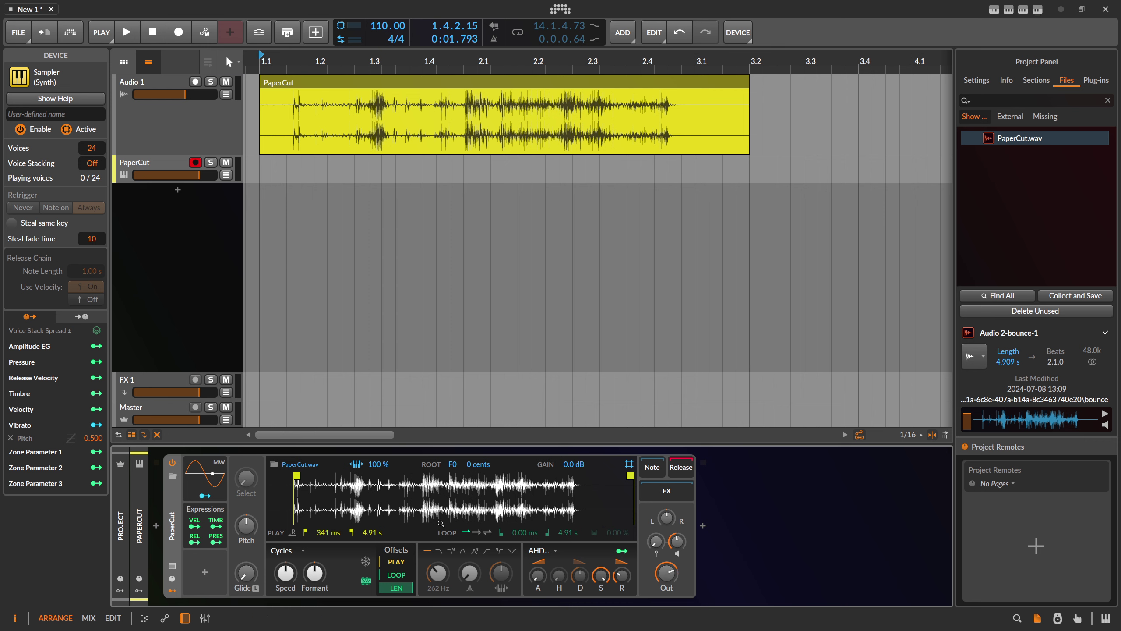
left_click_drag(297, 476, 355, 475)
Step: Add a Random modulator to the Sampler, freeze the playhead, and raise the modulator's smoothing and its rate to 4.57 Hz
left_click(203, 566)
type("rand")
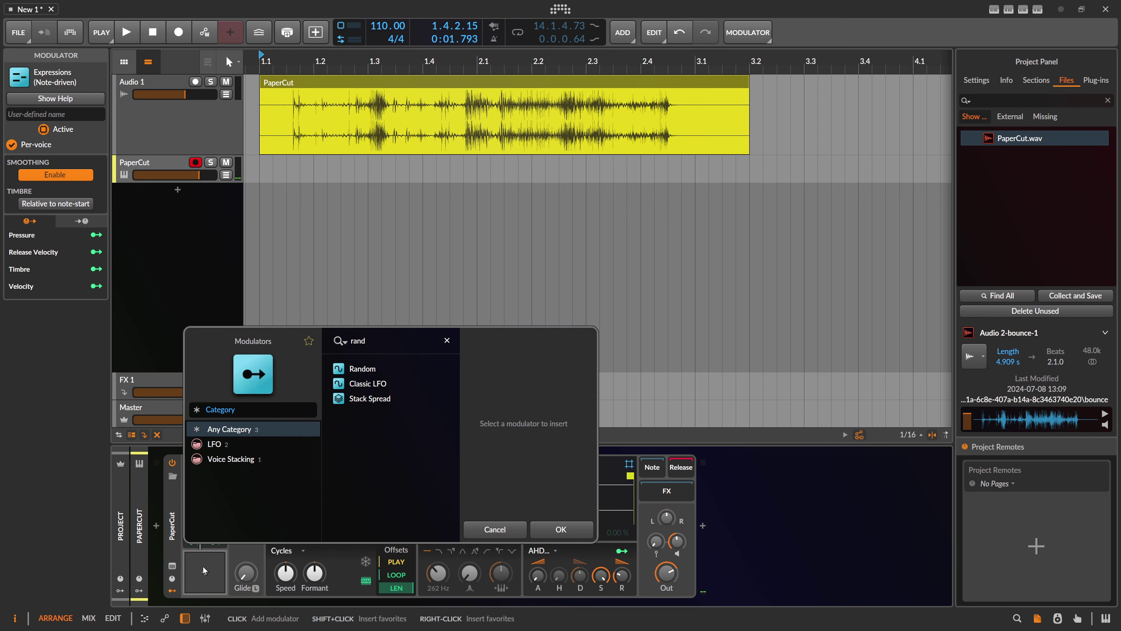
key("Down")
key("Return")
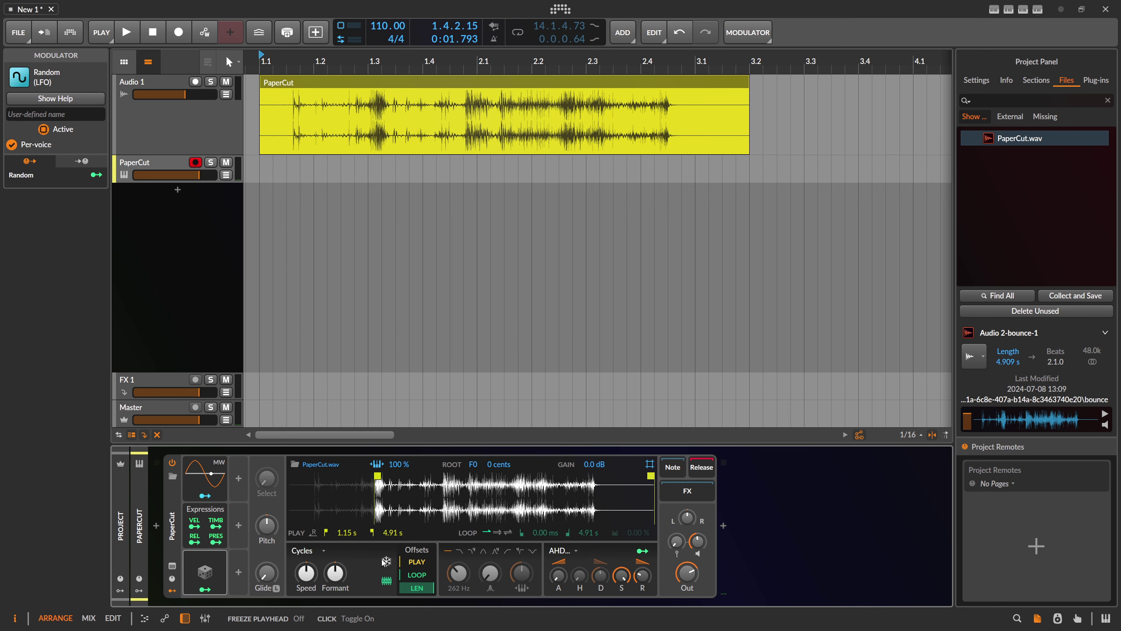
left_click(221, 571)
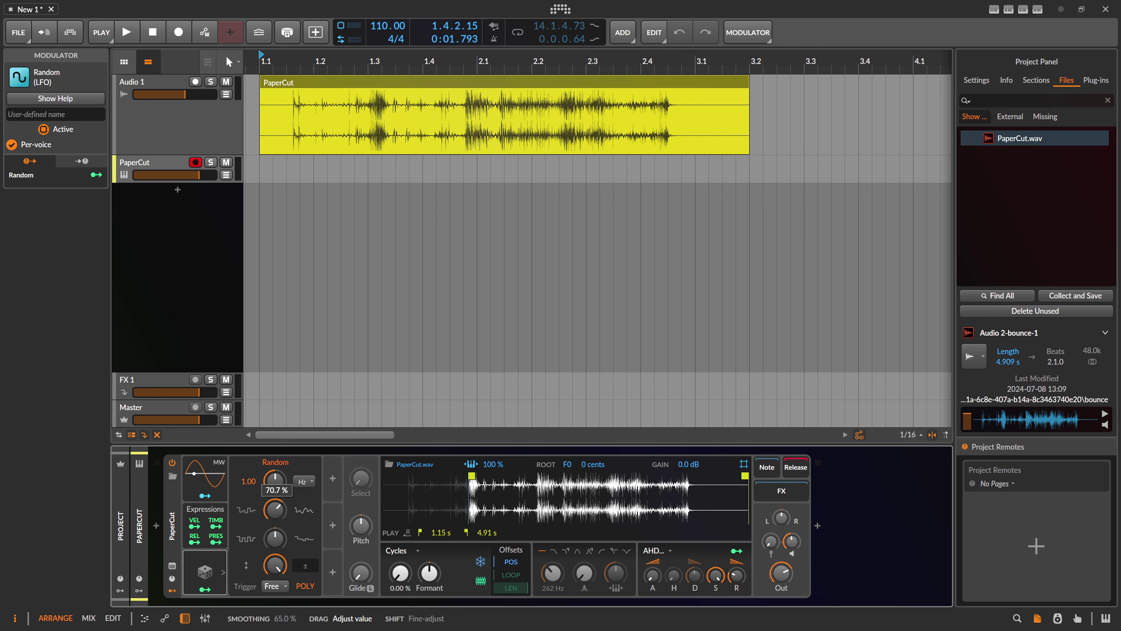
left_click_drag(276, 481, 275, 491)
Step: Map the Random modulator to the play position offset with an amount of 2.15 % and set its rate to 0.49 Hz
left_click(205, 588)
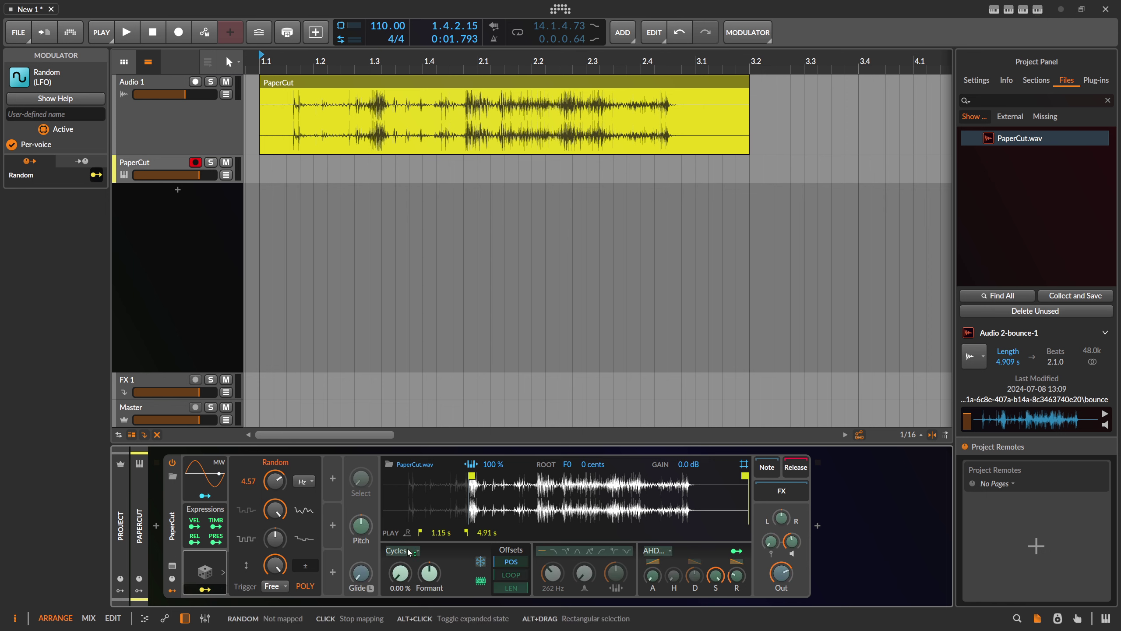
left_click_drag(400, 573, 400, 568)
left_click_drag(274, 480, 275, 513)
left_click_drag(405, 575, 404, 575)
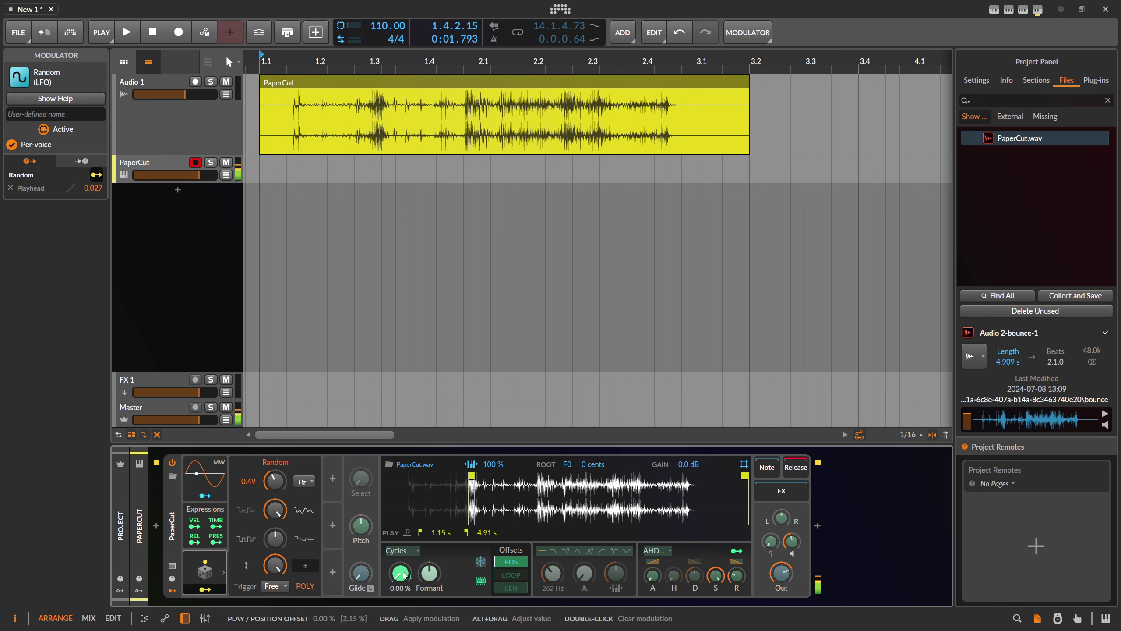
left_click(205, 589)
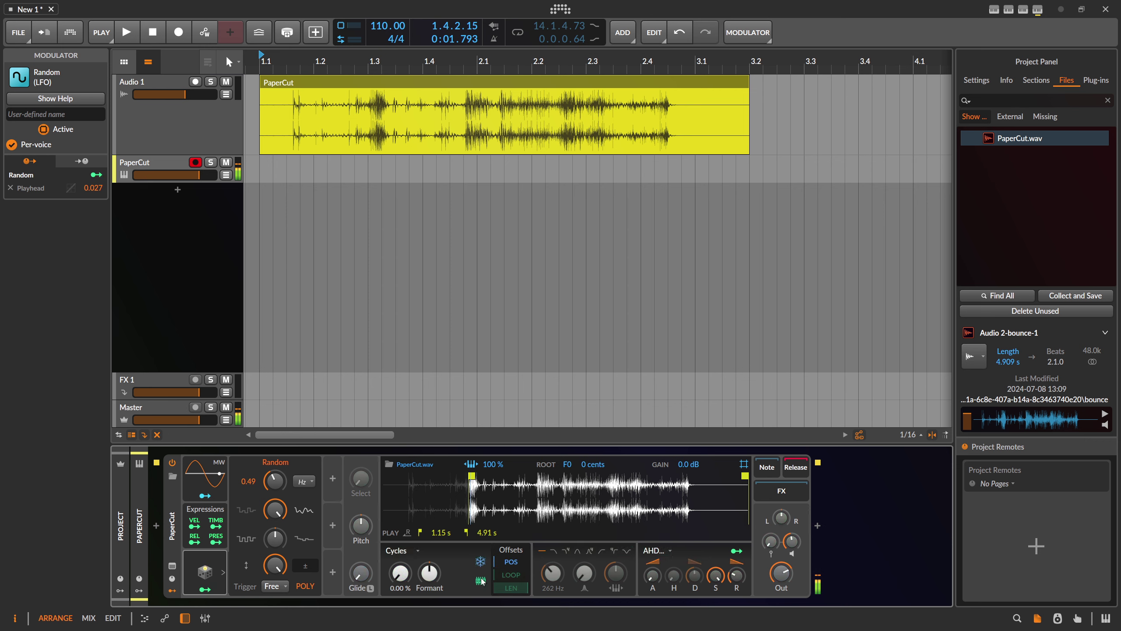
Step: Enable the Sampler's low-pass filter with a 1.48 kHz cutoff and lengthen the amplitude envelope's release
left_click(565, 551)
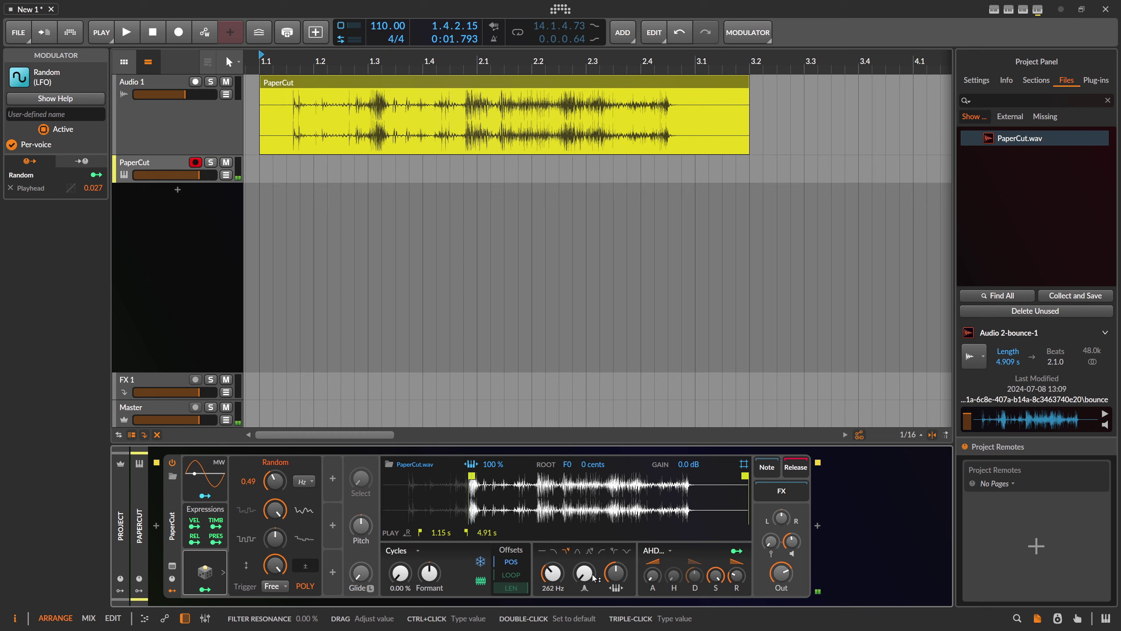
left_click_drag(552, 573, 552, 537)
left_click_drag(736, 577, 736, 525)
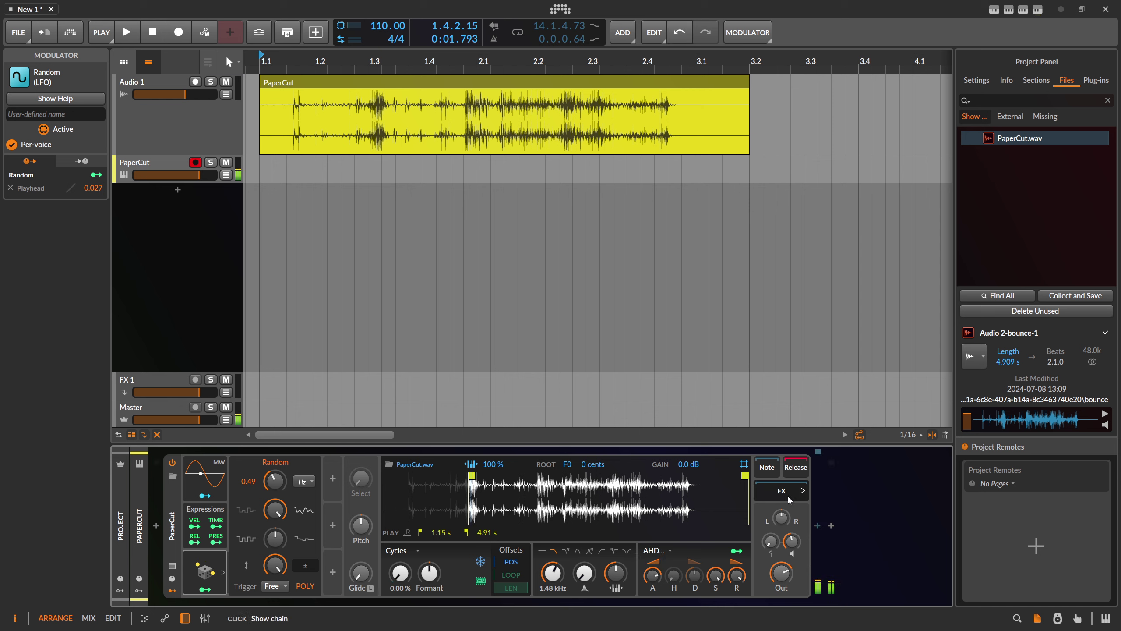
Step: Insert a Convolution reverb into the Sampler's FX chain
left_click(816, 525)
type("conv")
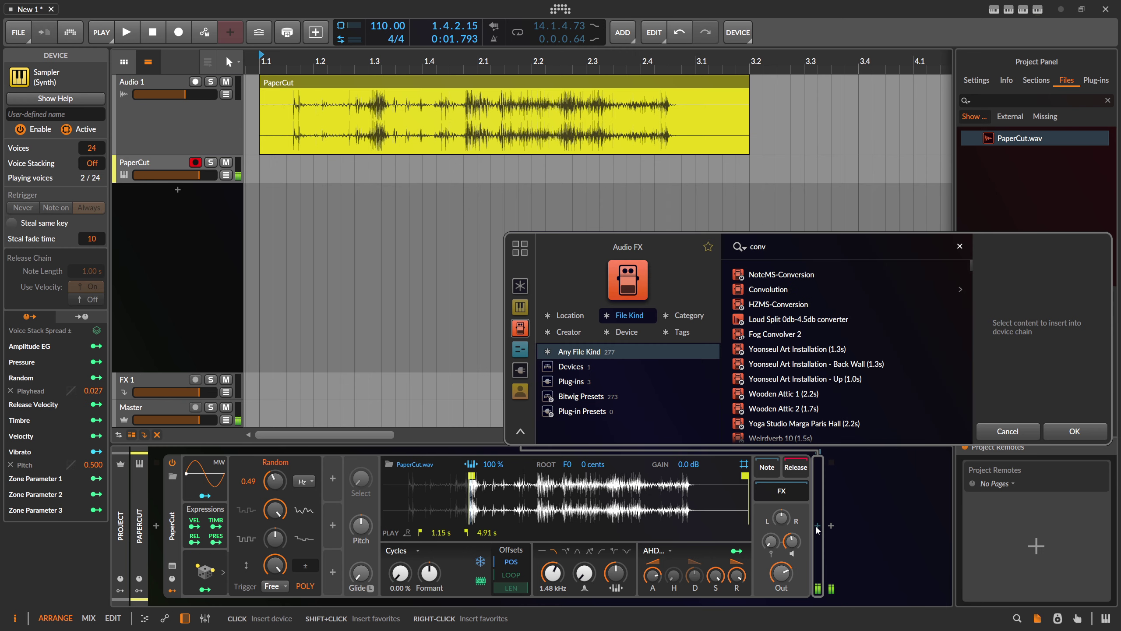
key("Down")
key("Down")
key("Return")
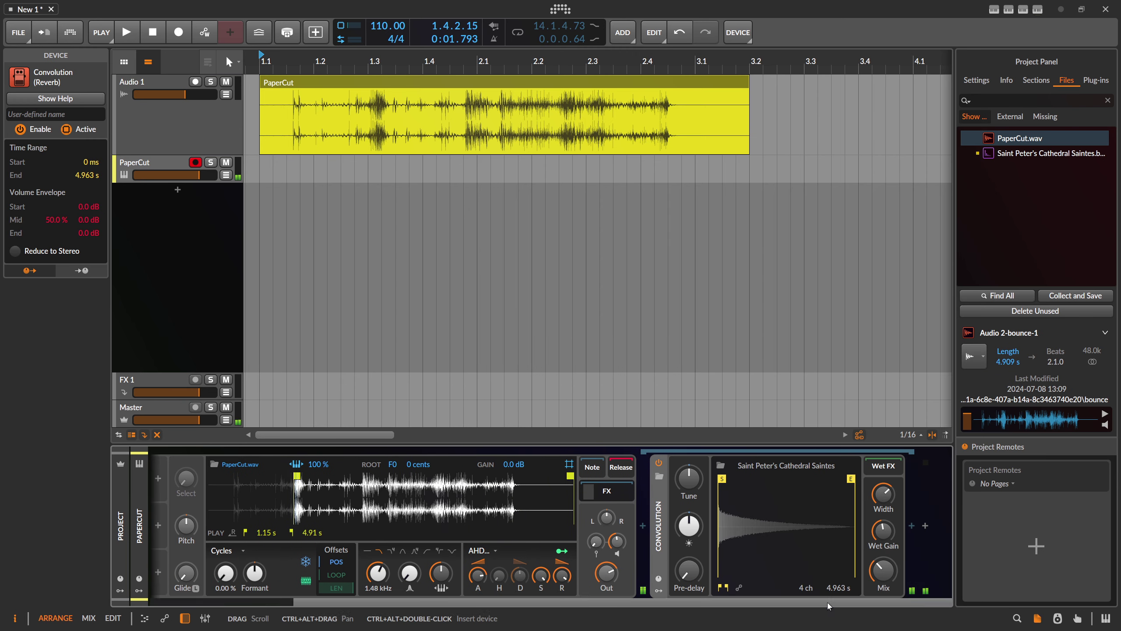
Step: Insert a Delay+ after Convolution and load its Delay+ Ambient Reverb preset
left_click(912, 526)
type("delay")
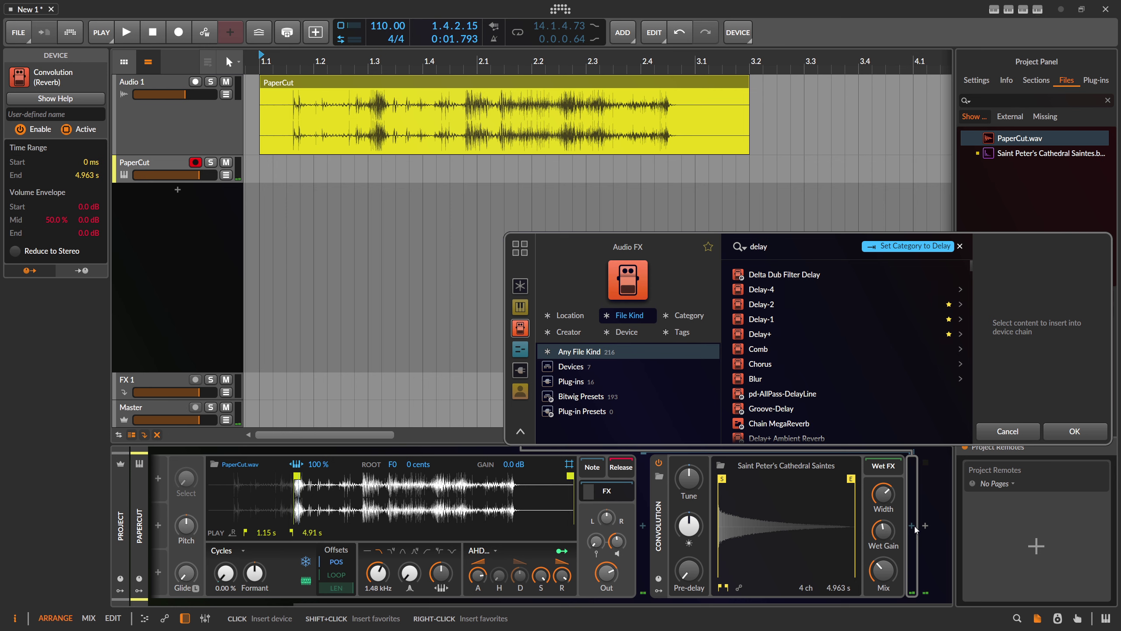
type("+")
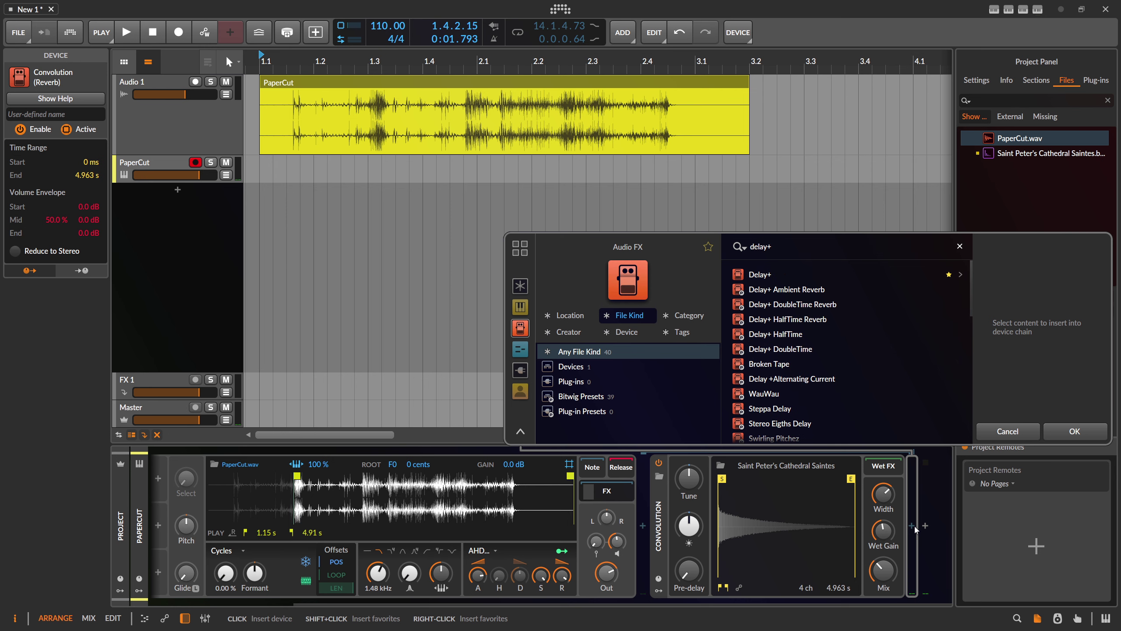
key("Return")
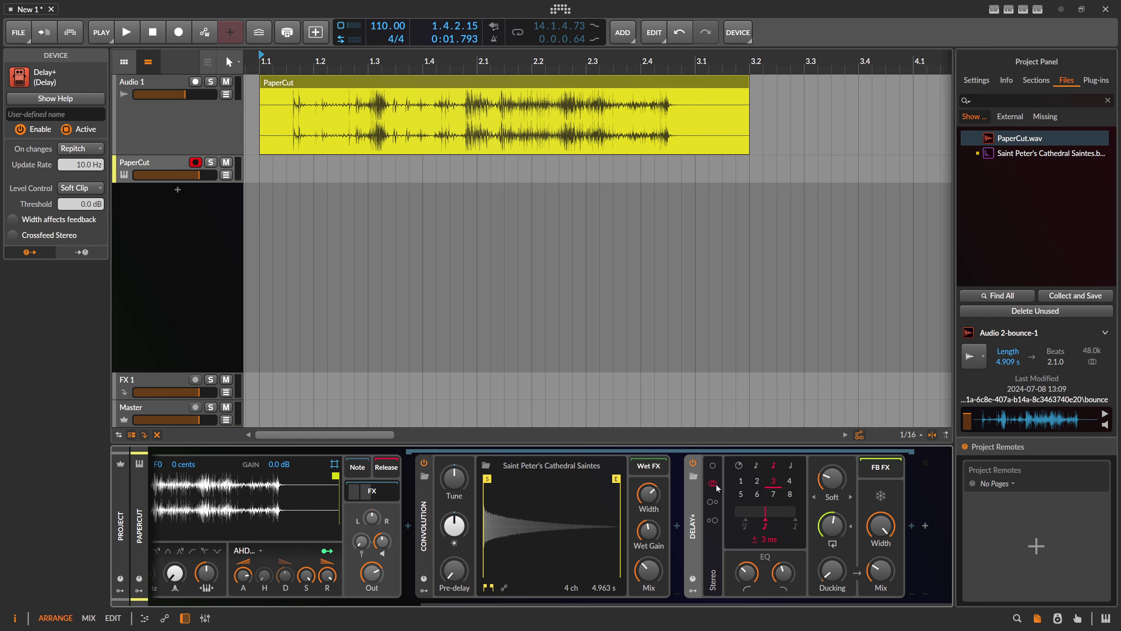
left_click(693, 476)
double_click(788, 273)
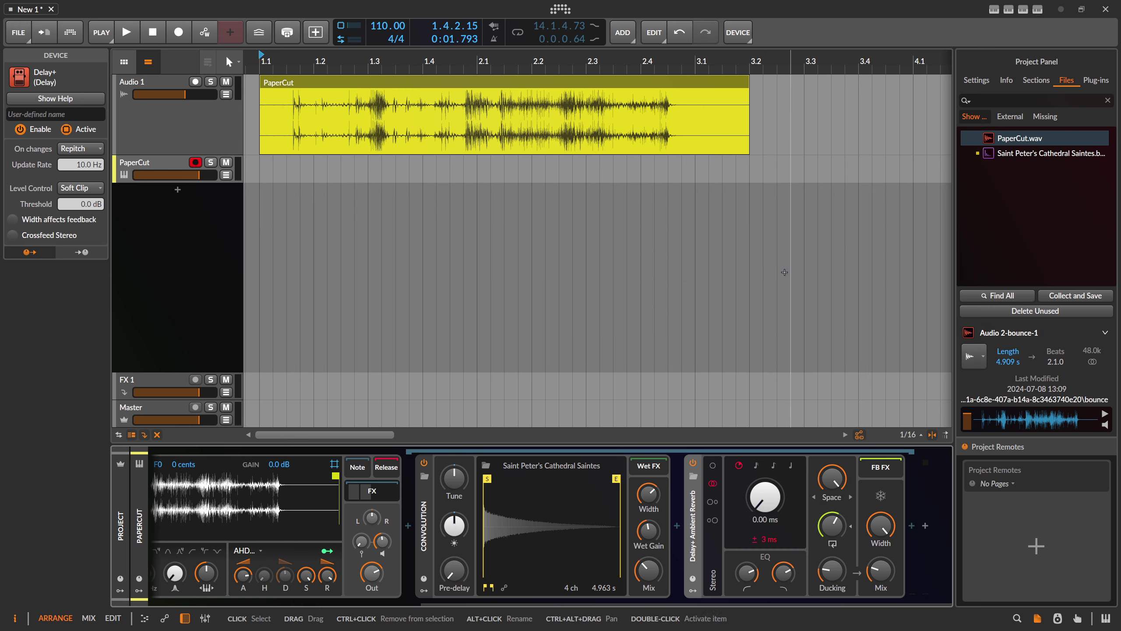
Step: Add a Reverb device after Delay+ in the FX chain
left_click(912, 525)
type("rever")
double_click(777, 276)
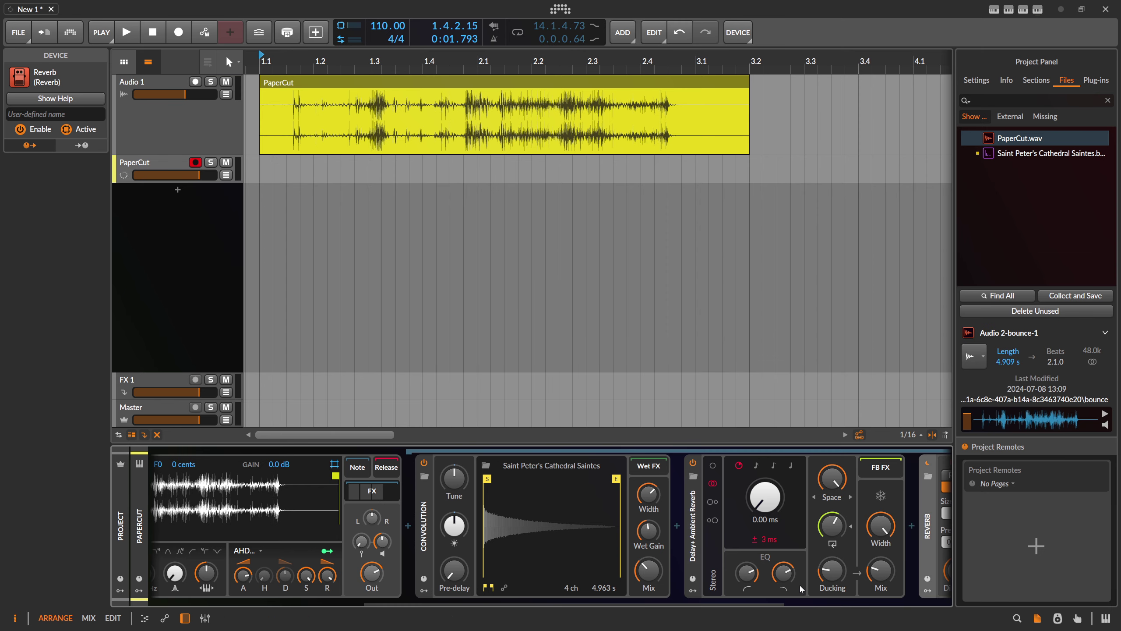
Step: Insert a Chorus+ between Delay+ and Reverb, set its character to 8v and raise its mix
left_click(594, 526)
type("c")
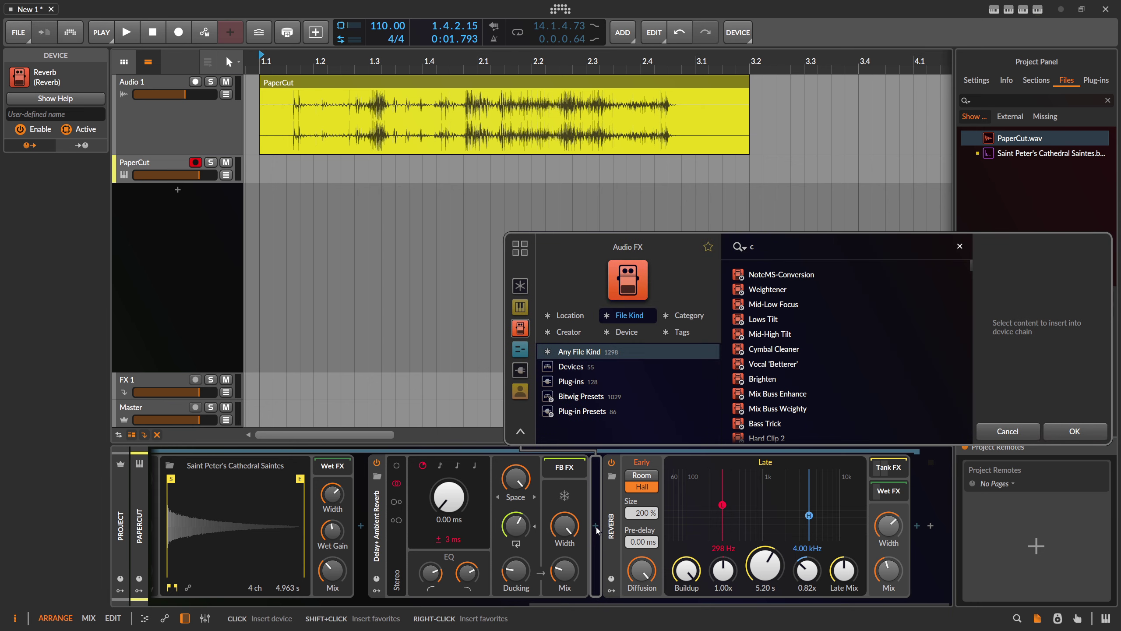
type("horus")
key("Down")
key("Return")
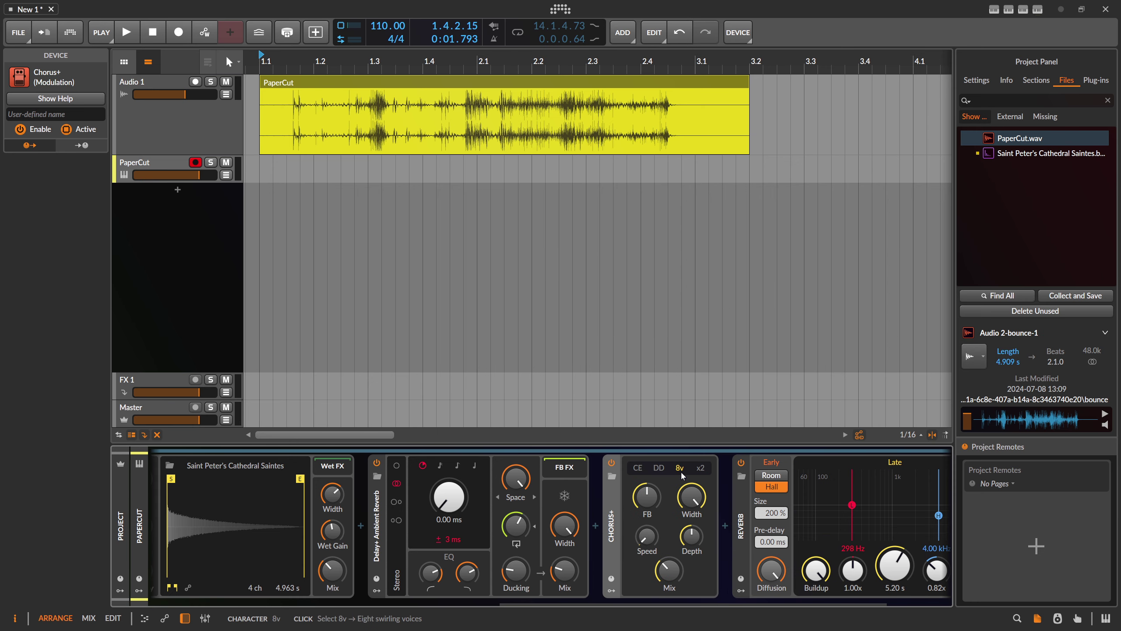
left_click_drag(669, 570, 669, 560)
Step: Insert an EQ-2 before Convolution and change its low band to a low cut at 139 Hz
left_click_drag(670, 601, 489, 598)
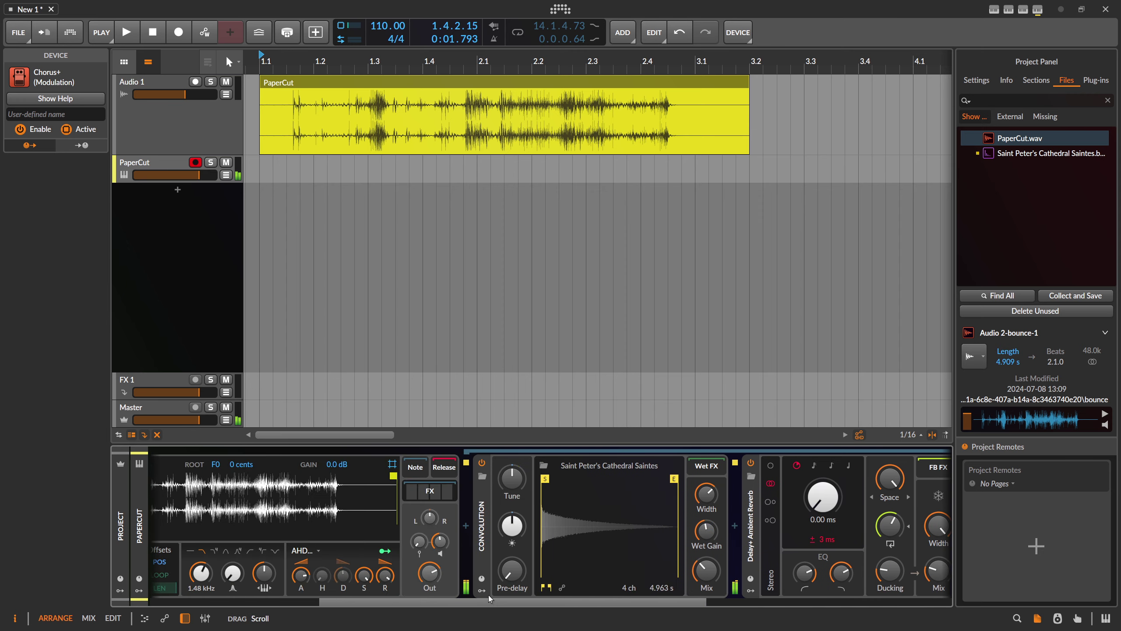
left_click(465, 526)
type("eq")
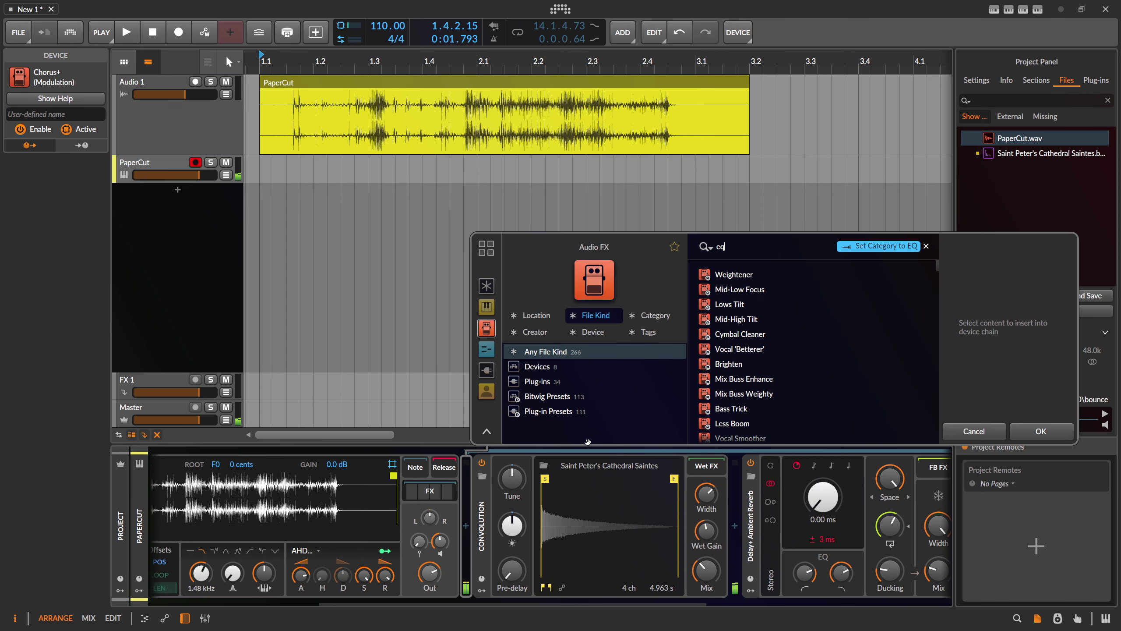
key("Tab")
key("Return")
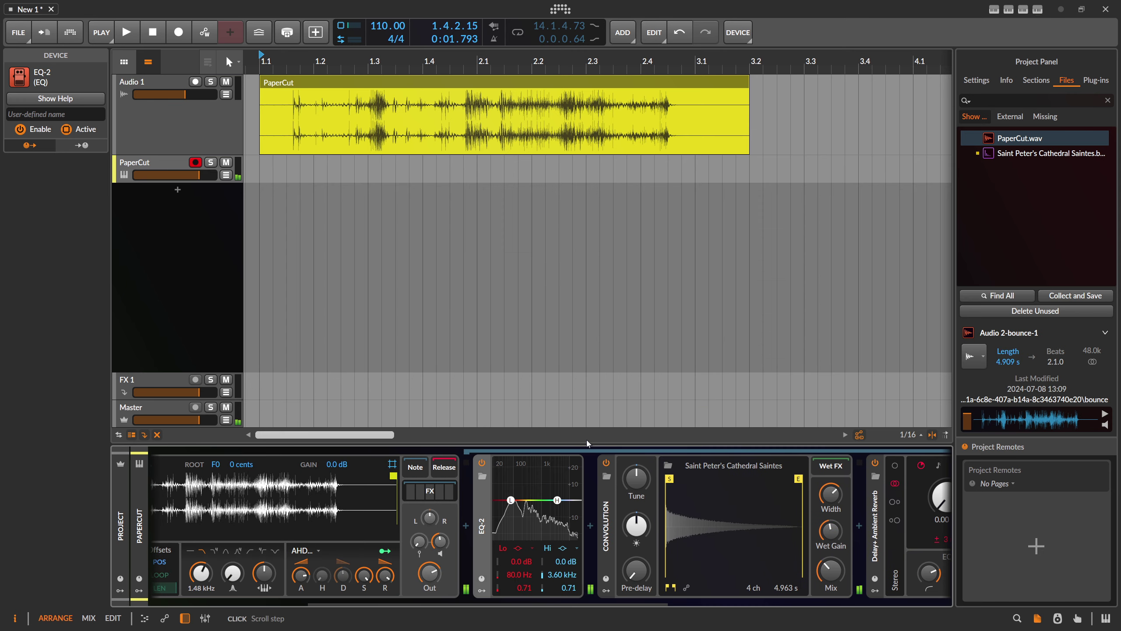
left_click(521, 552)
left_click(525, 573)
left_click_drag(521, 574, 521, 579)
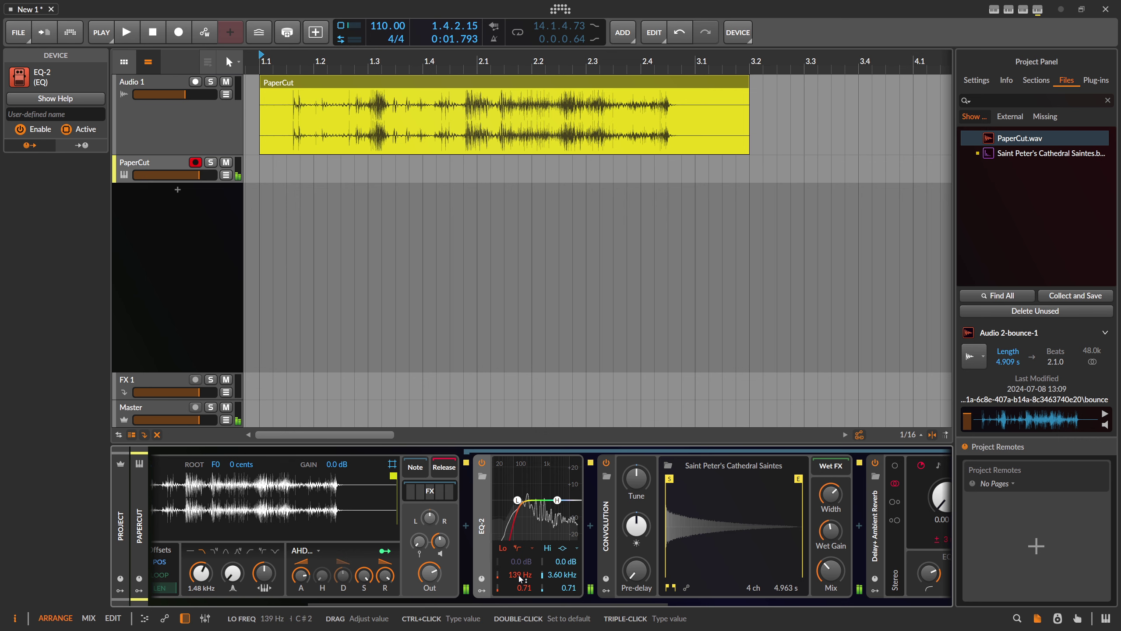
left_click_drag(416, 604, 305, 605)
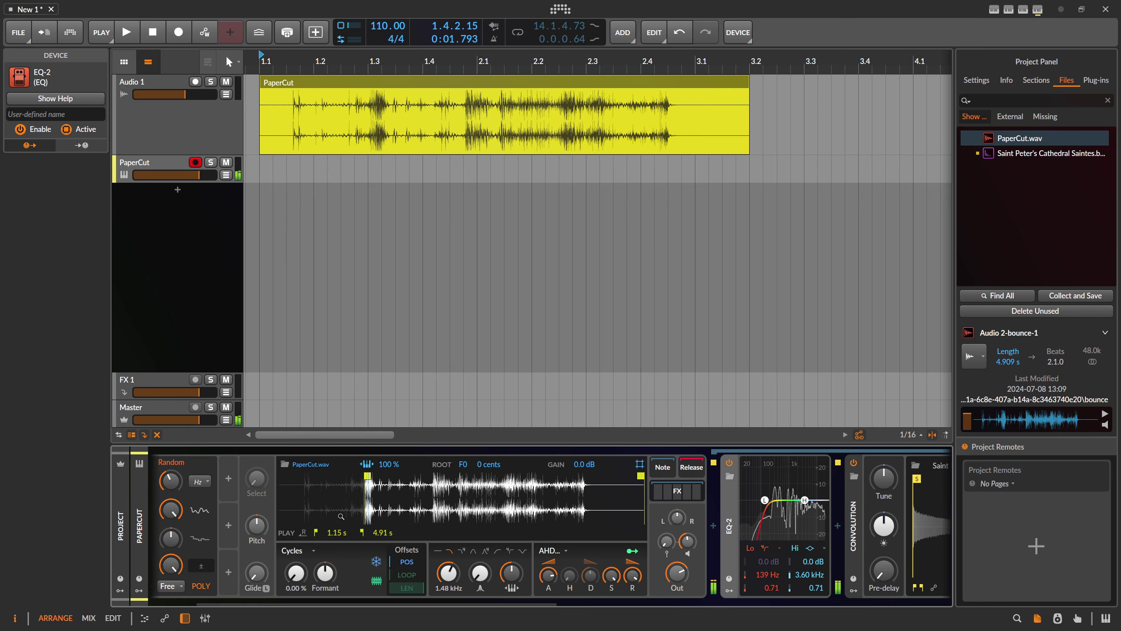
Step: Move the PaperCut sample's play start to 2.08 s and collapse the Sampler's FX chain
scroll(353, 603, "left", 4)
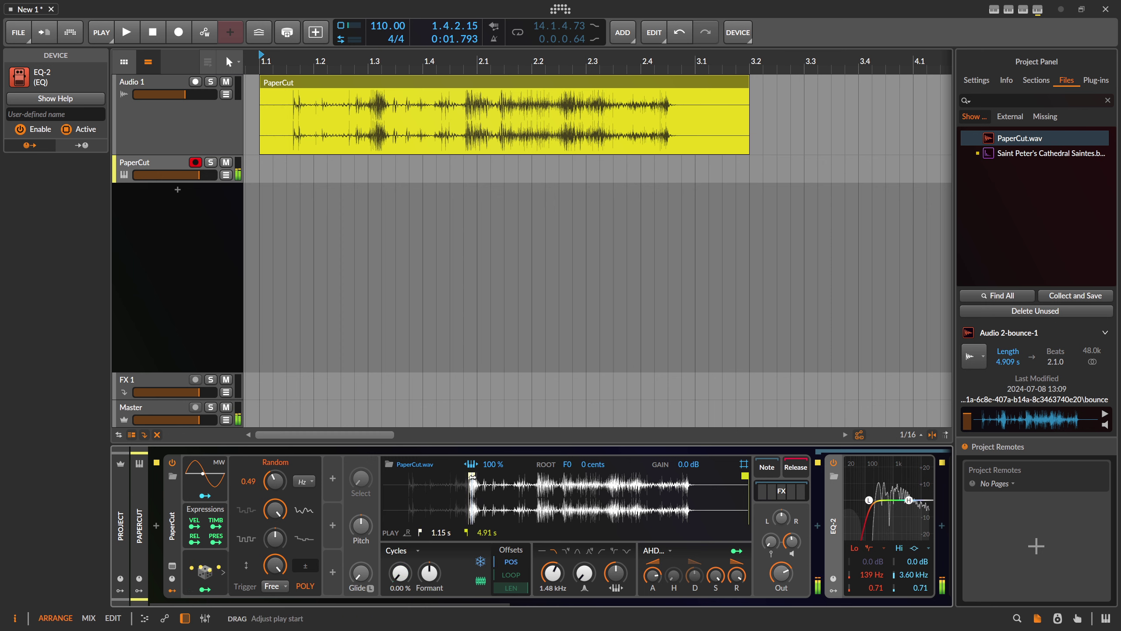
left_click_drag(471, 476, 544, 476)
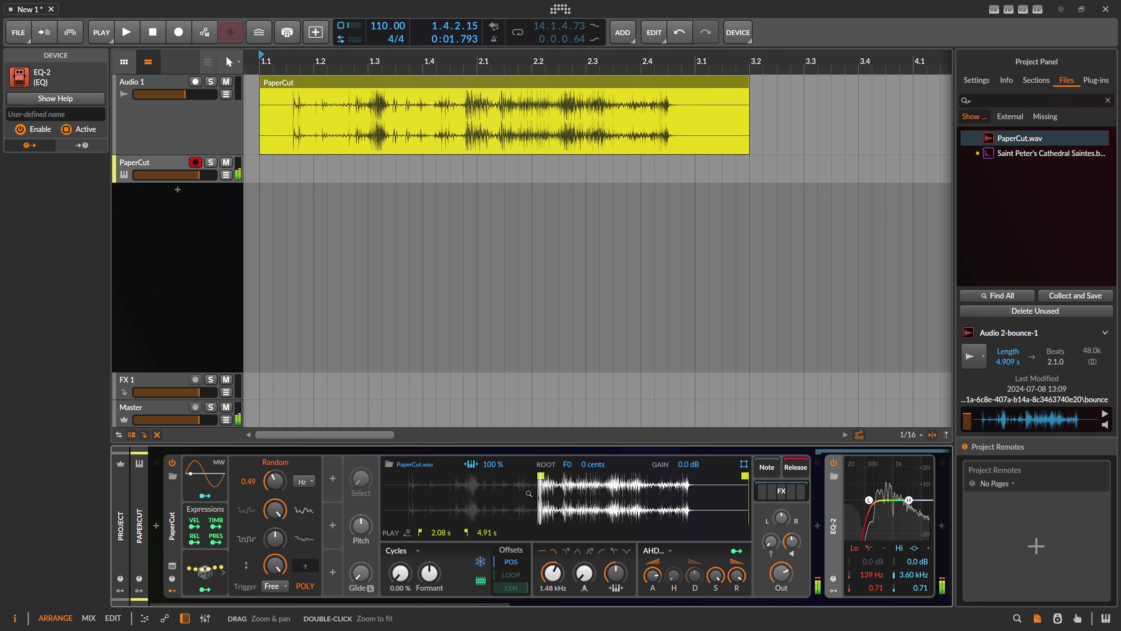
left_click(771, 493)
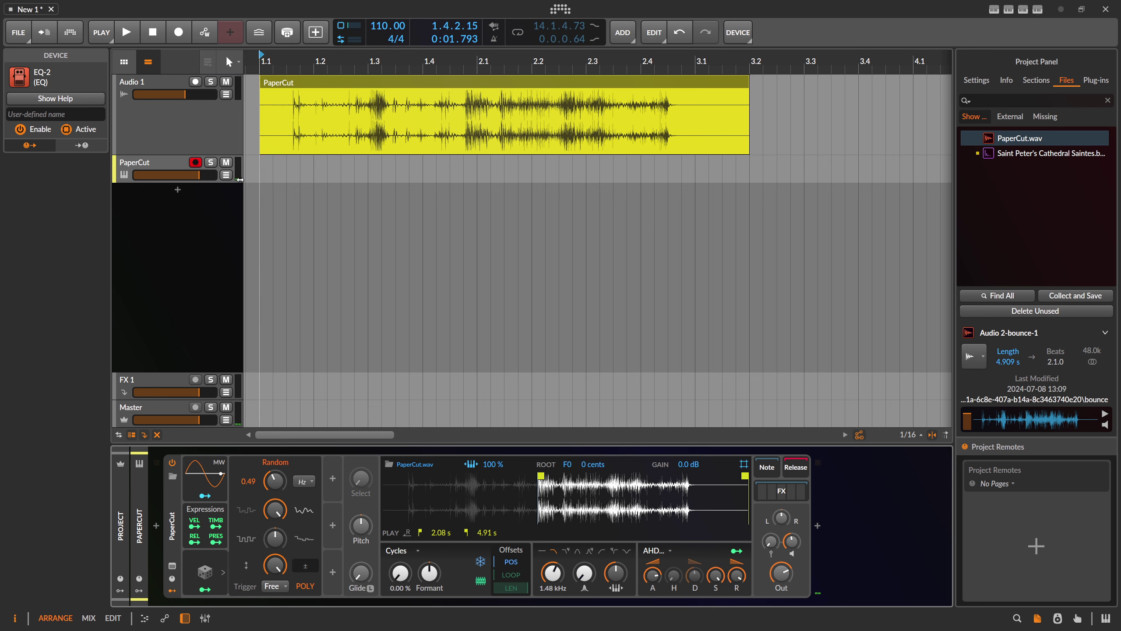
Step: Reduce the height of the Audio 1 track to a compact row
left_click(193, 136)
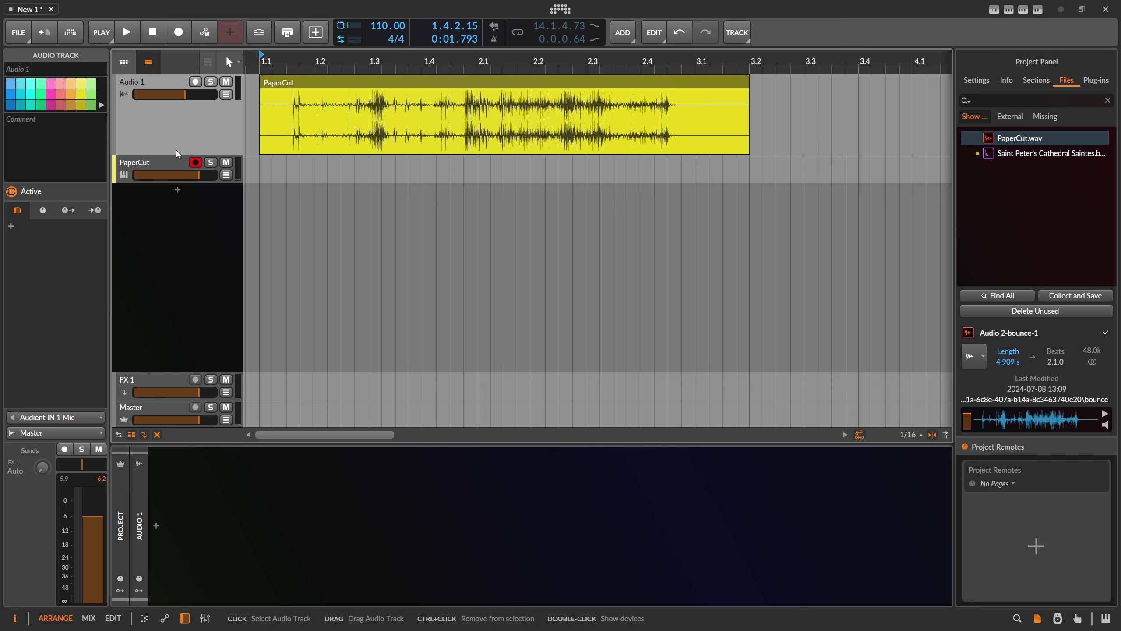
left_click_drag(176, 155, 177, 102)
left_click_drag(257, 64, 257, 57)
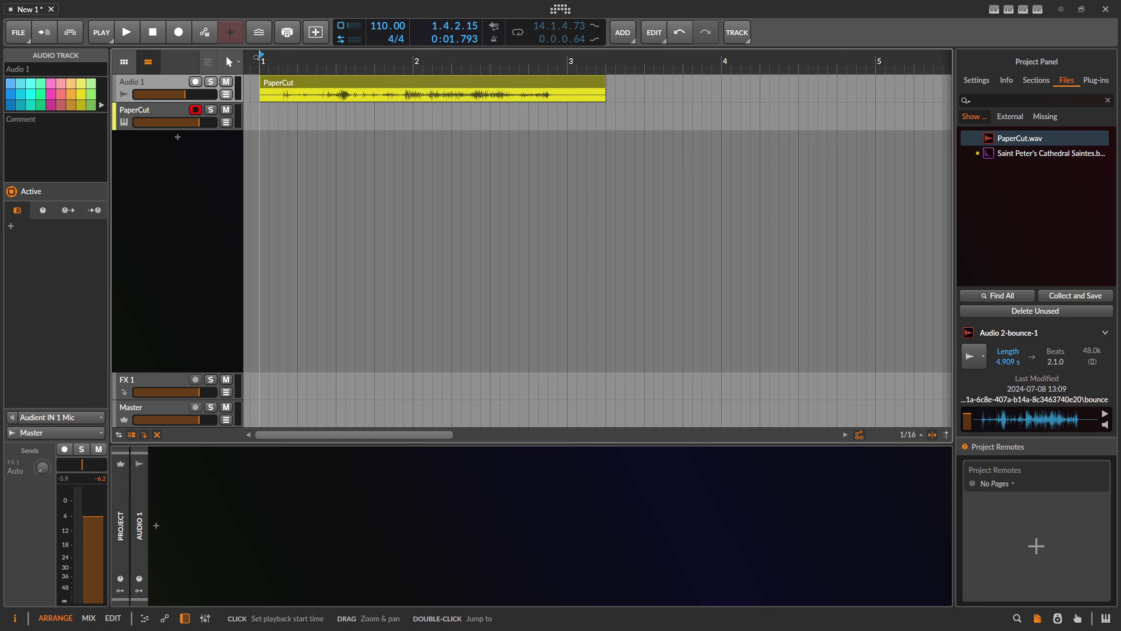
left_click_drag(262, 60, 261, 46)
left_click(159, 111)
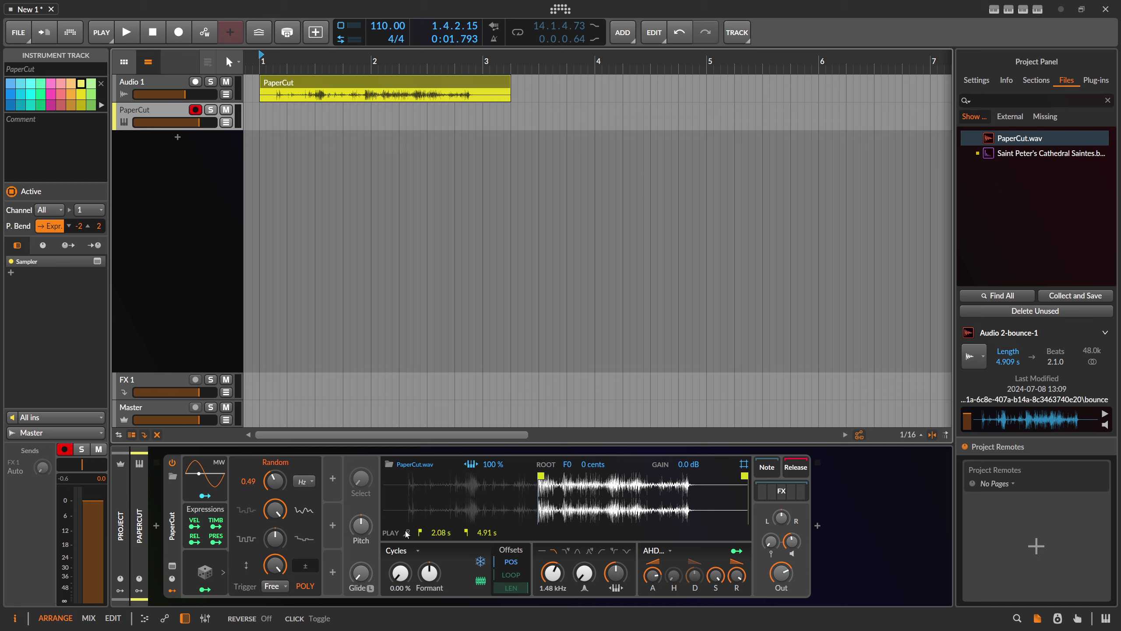
Step: Move the PaperCut clip on Audio 1 along the timeline to position 5.4.1
left_click(174, 83)
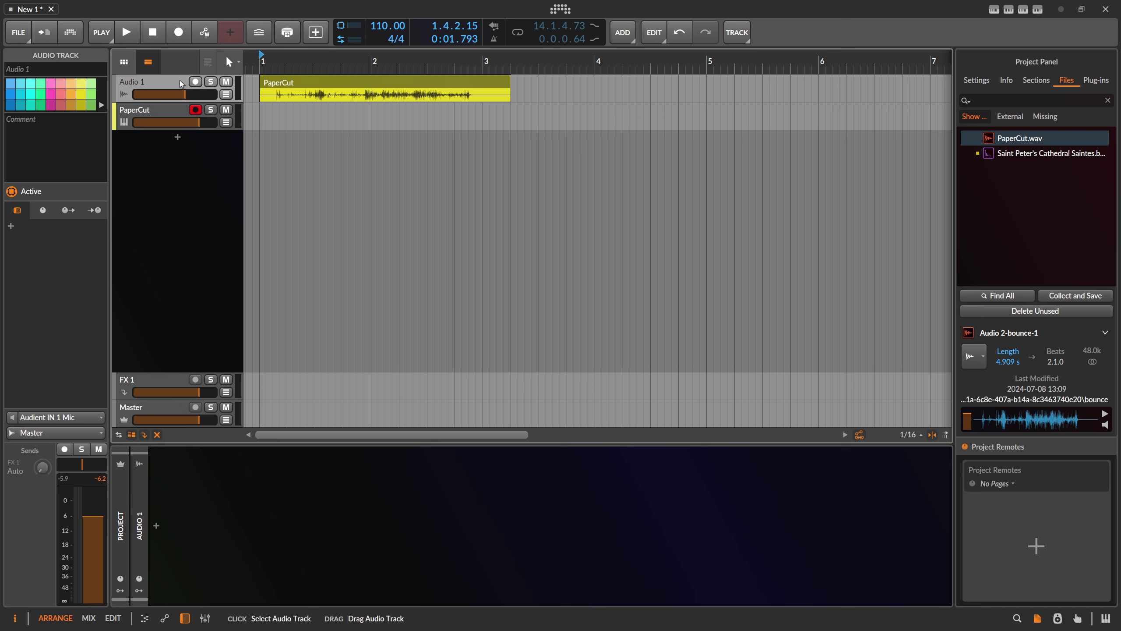
left_click(277, 91)
left_click_drag(277, 91, 605, 91)
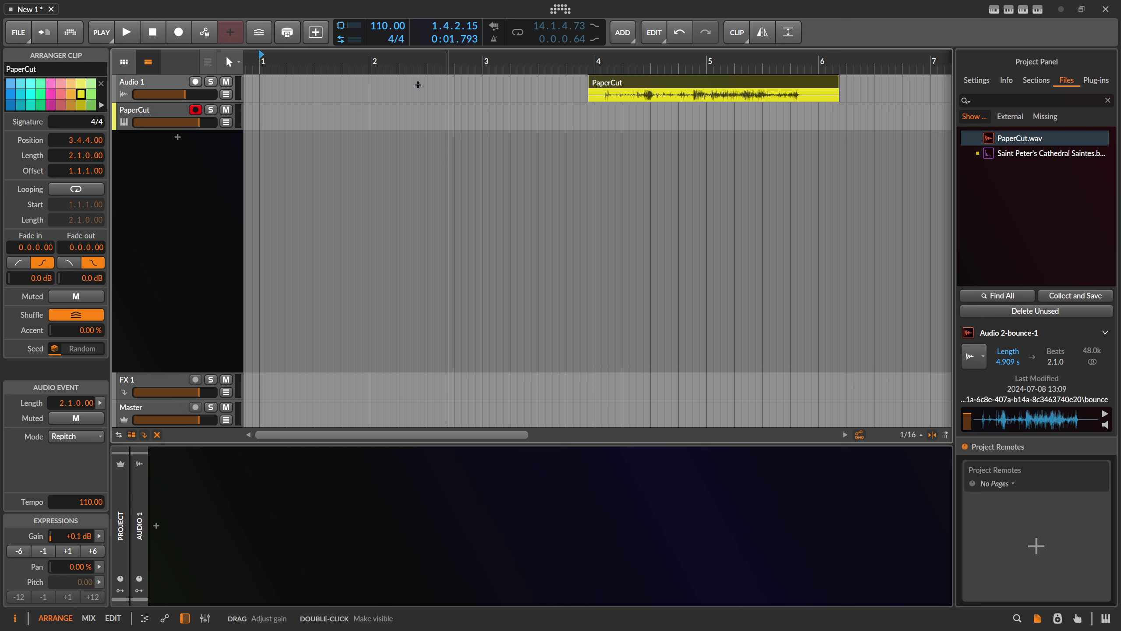
left_click_drag(316, 63, 316, 36)
left_click(172, 83)
left_click_drag(430, 83, 519, 83)
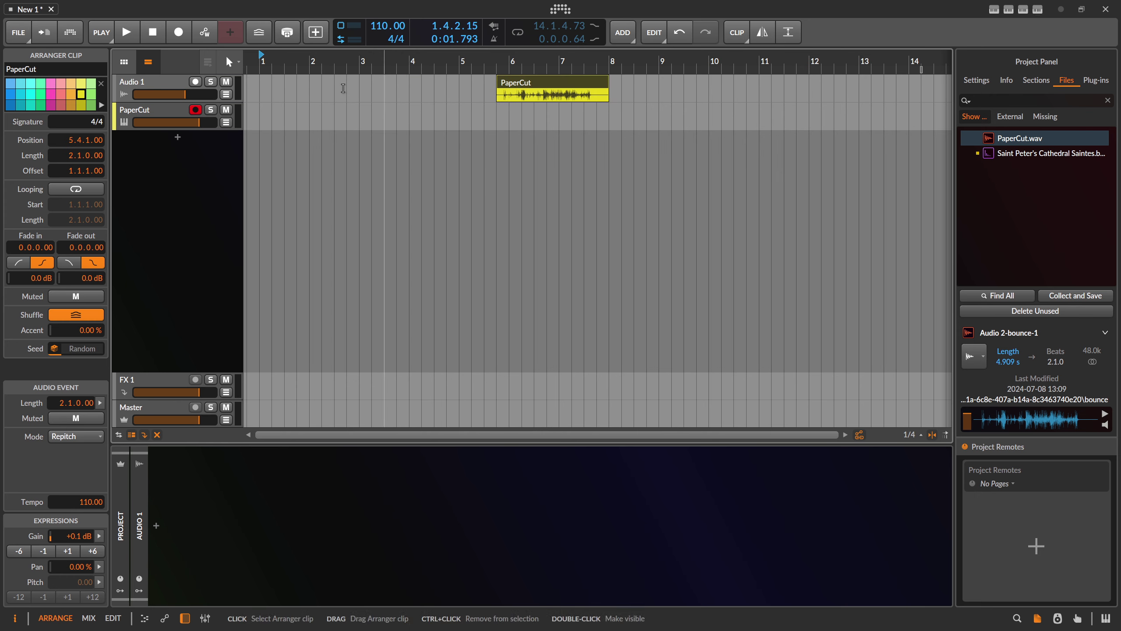
Step: Arm Audio 1 for recording, mute it and raise its volume to -3.8 dB
left_click(169, 82)
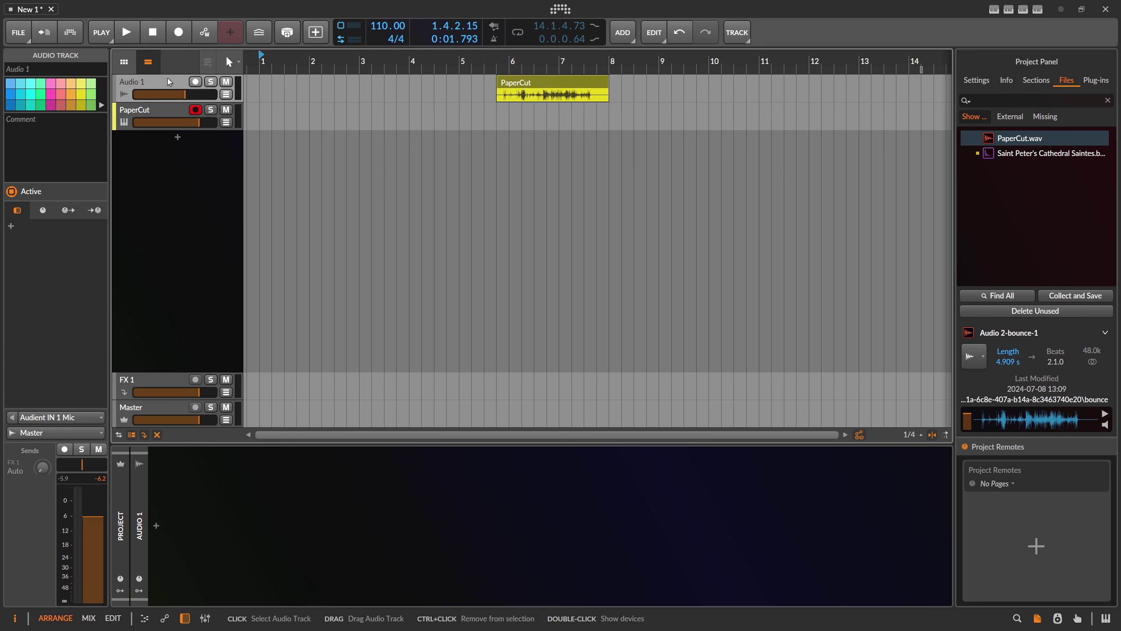
left_click(195, 82)
left_click(226, 82)
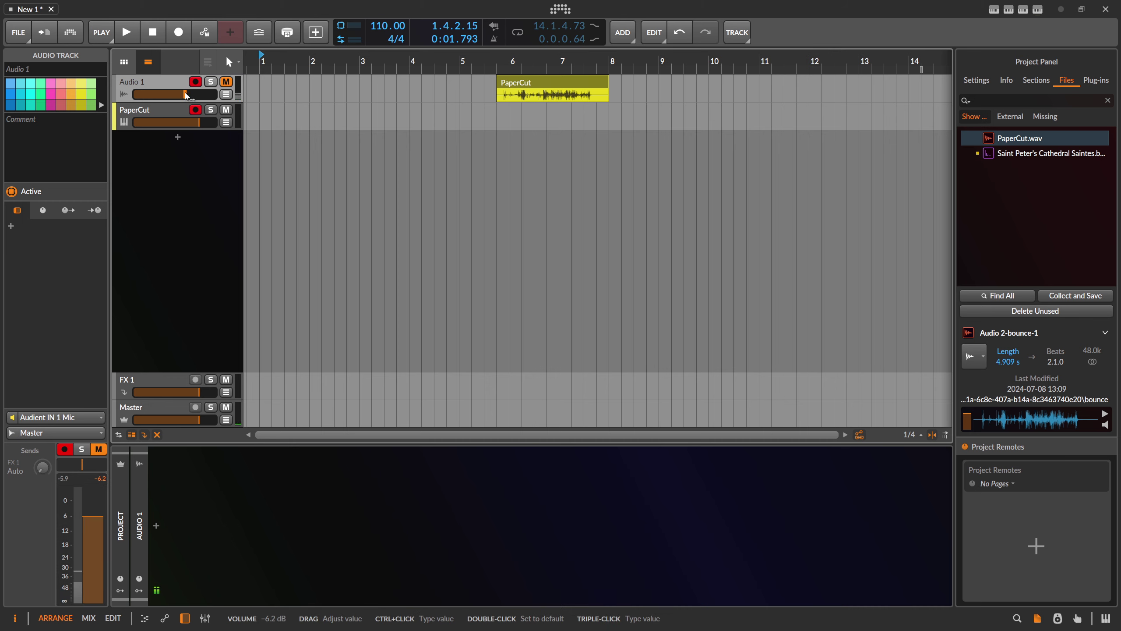
left_click_drag(185, 94, 190, 94)
Step: Record about 8.7 seconds of microphone audio on Audio 1 from bar 1, and disarm and unmute the track when done
left_click(178, 34)
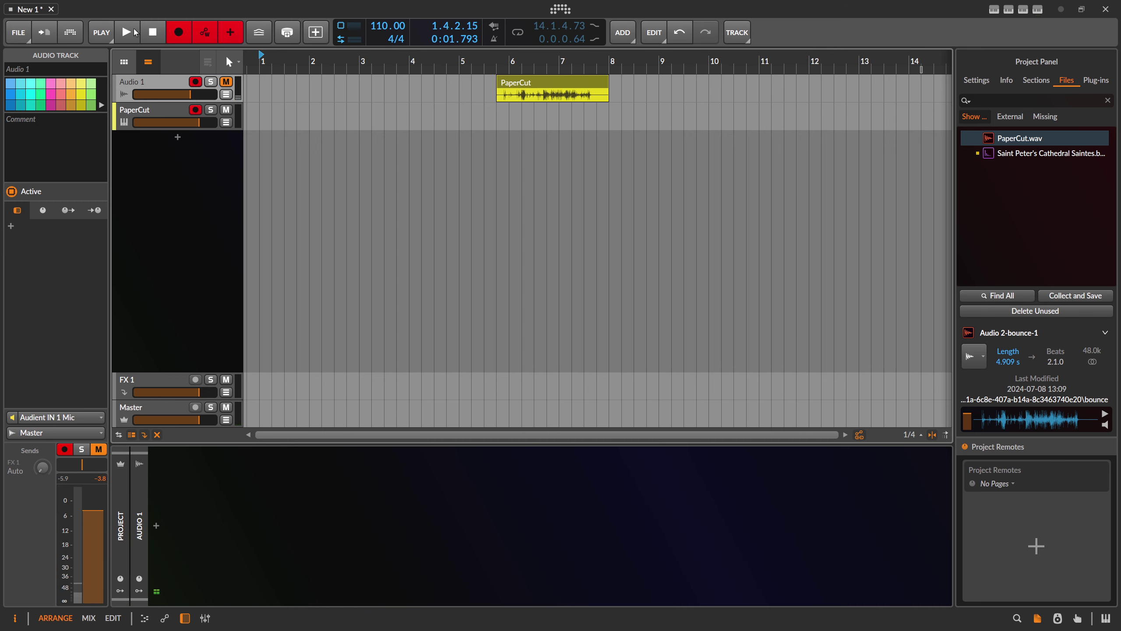
left_click(133, 31)
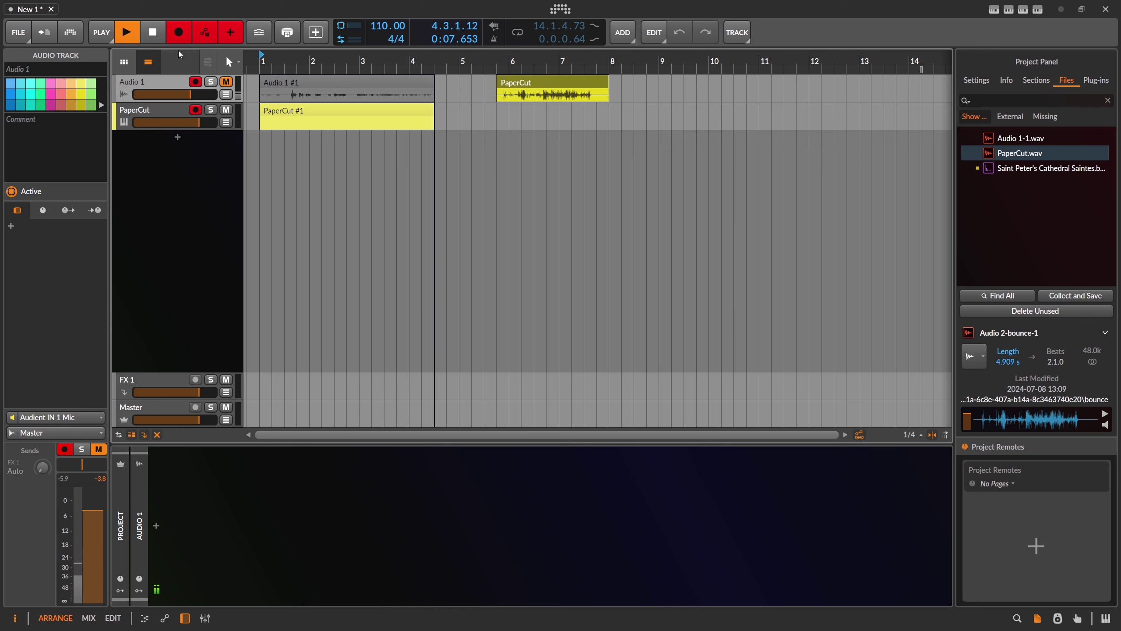
key("space")
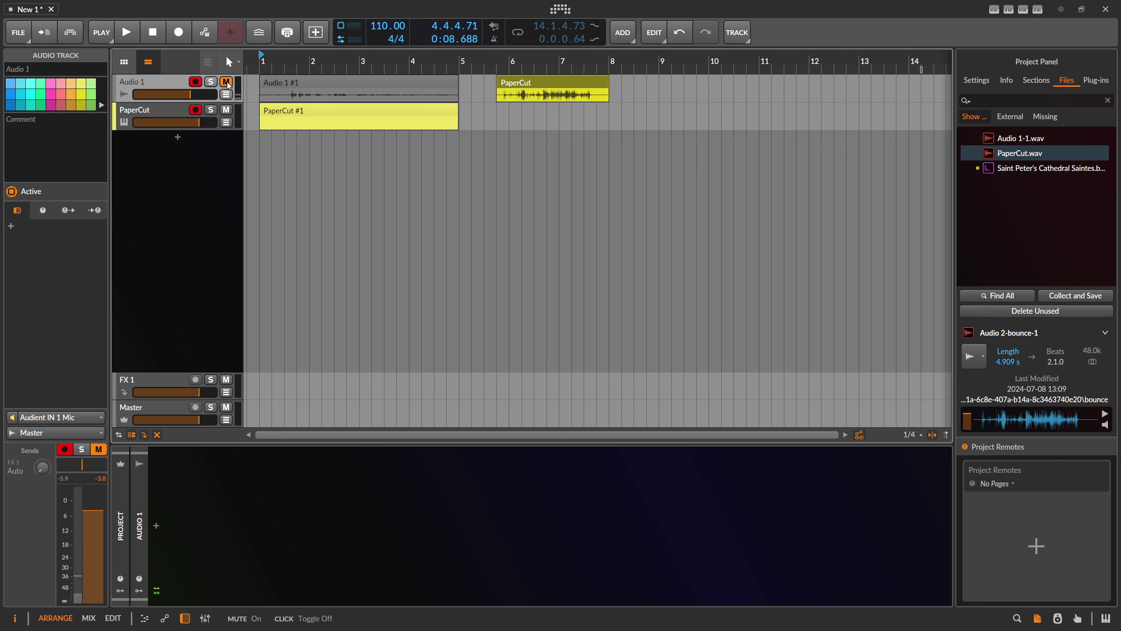
left_click(195, 83)
left_click(226, 82)
left_click(271, 86)
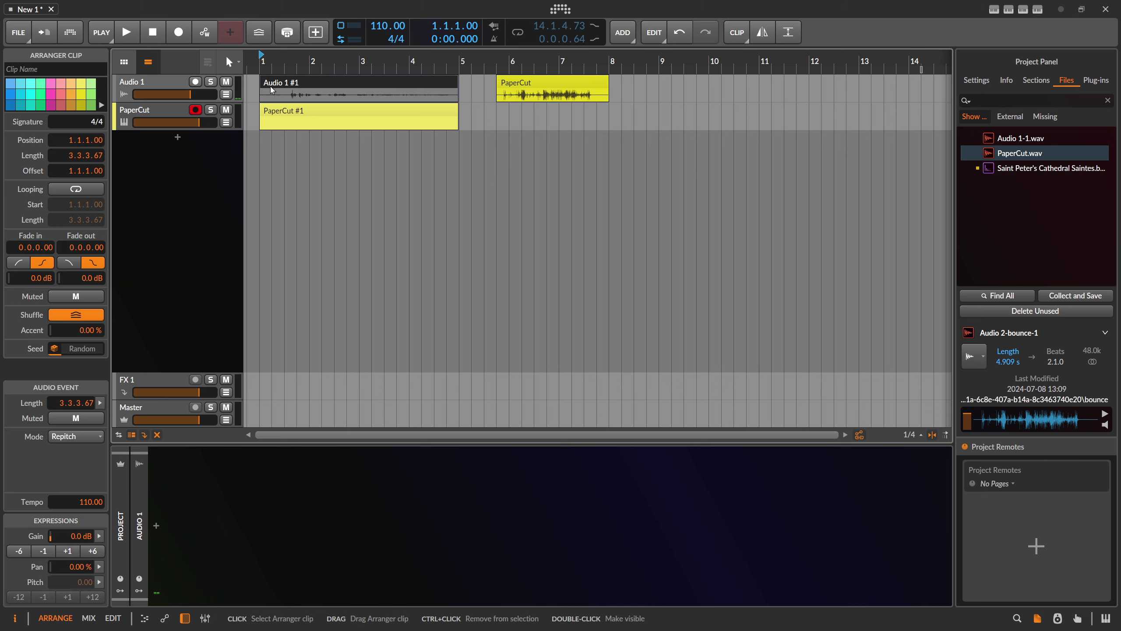
Step: Group the PaperCut Sampler into an Instrument Layer and duplicate its layer
left_click(165, 115)
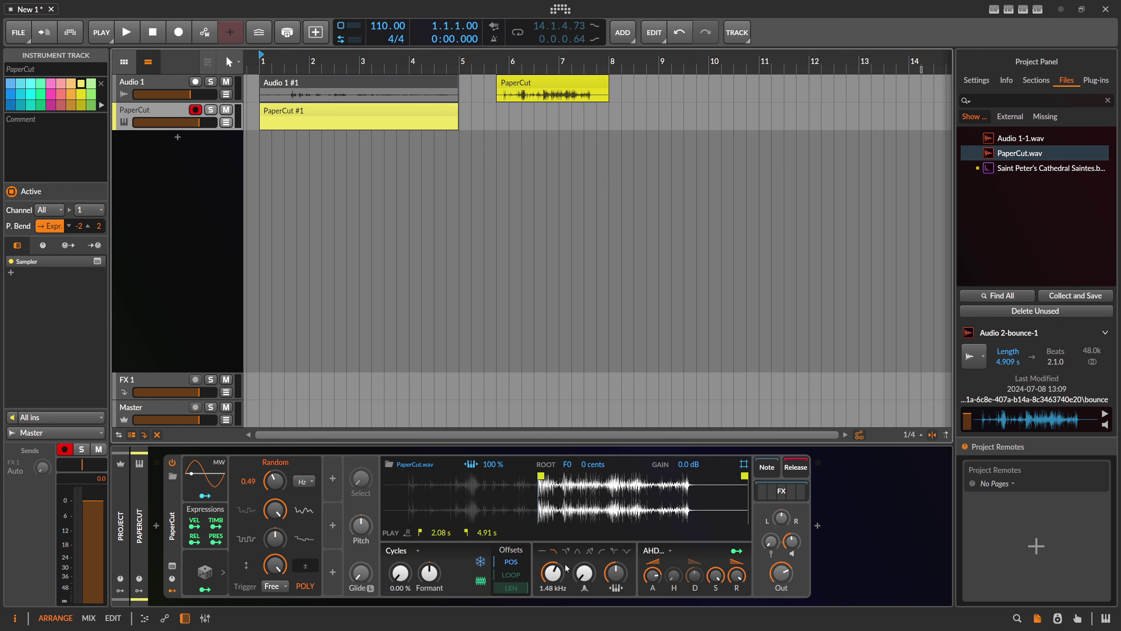
left_click(171, 519)
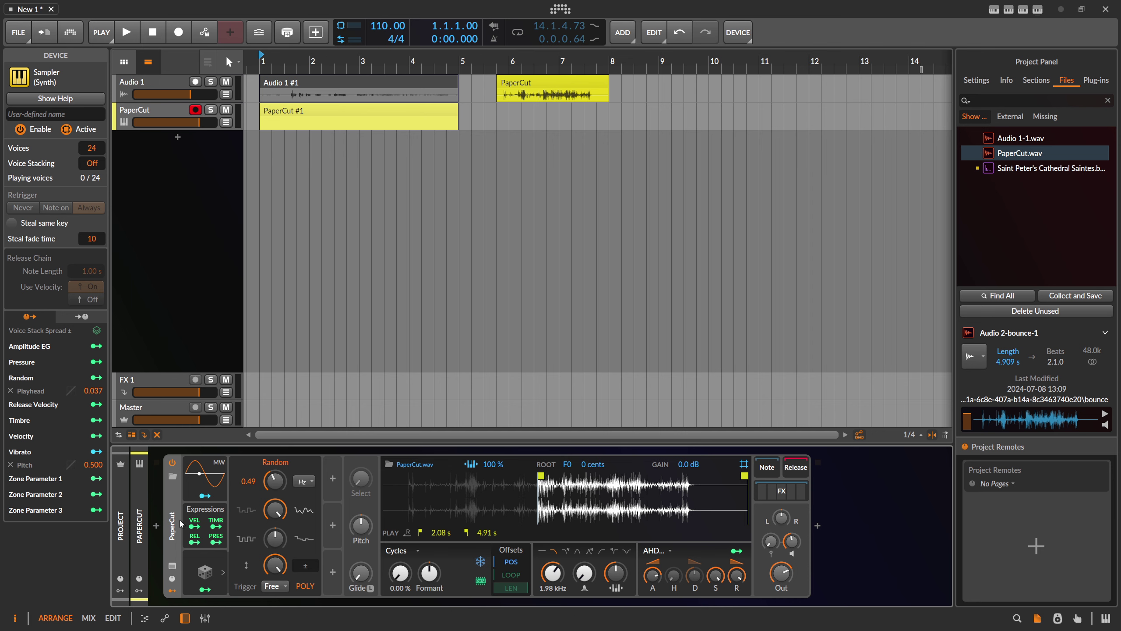
key("ctrl+g")
left_click(220, 469)
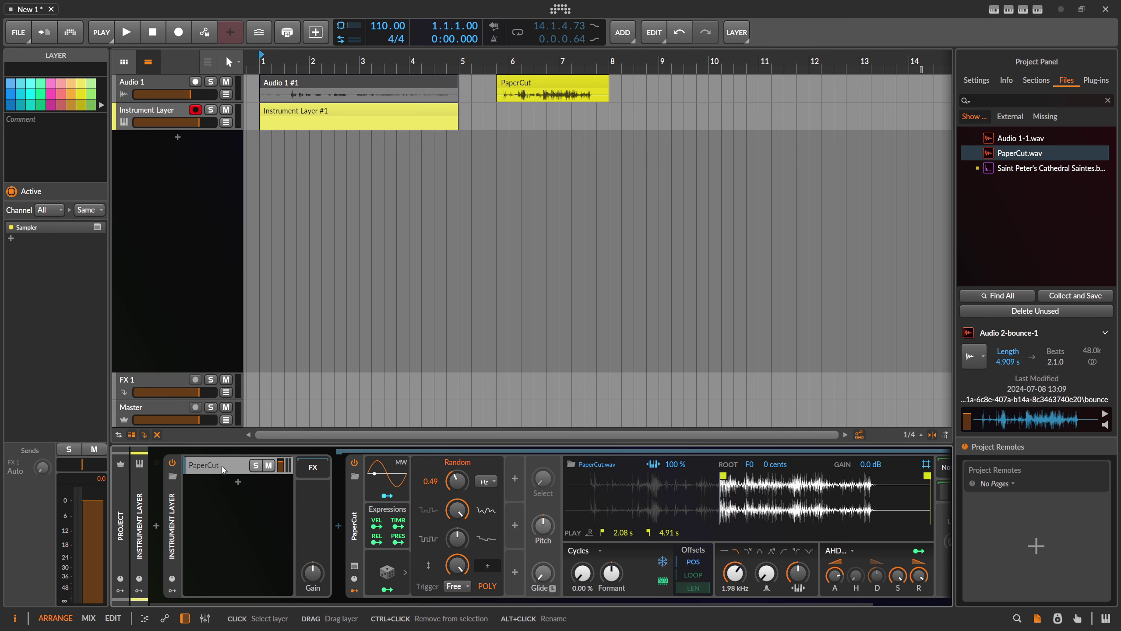
left_click(221, 467)
left_click(221, 467)
key("ctrl+d")
left_click(228, 486)
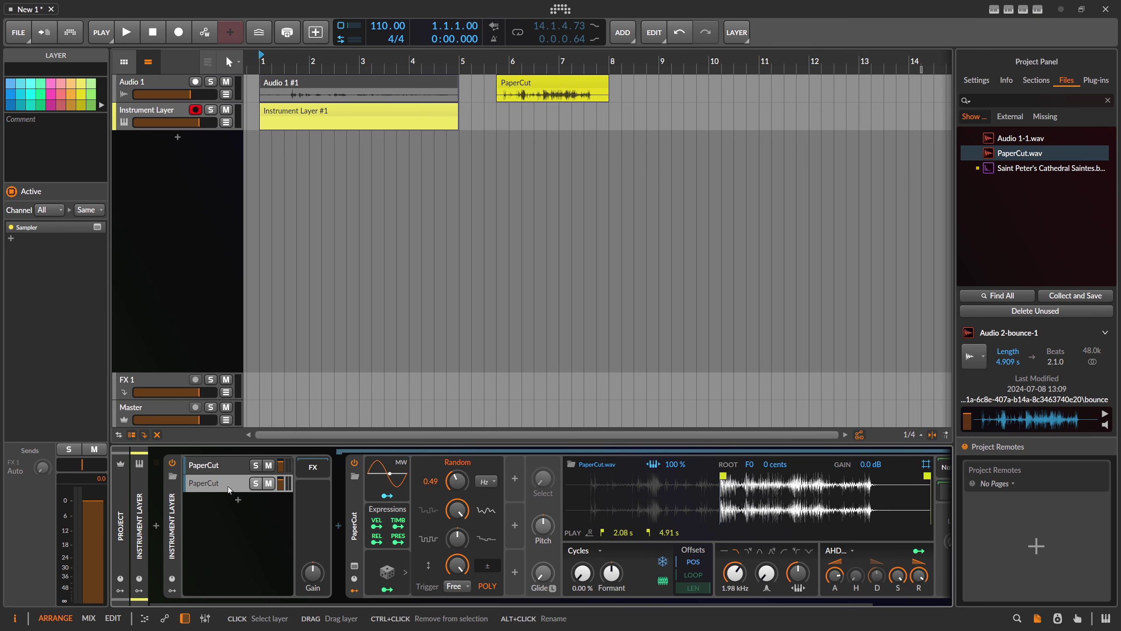
Step: Rename the recorded file Audio 1-1 to Vocals and load it into the duplicated layer's Sampler
double_click(1007, 138)
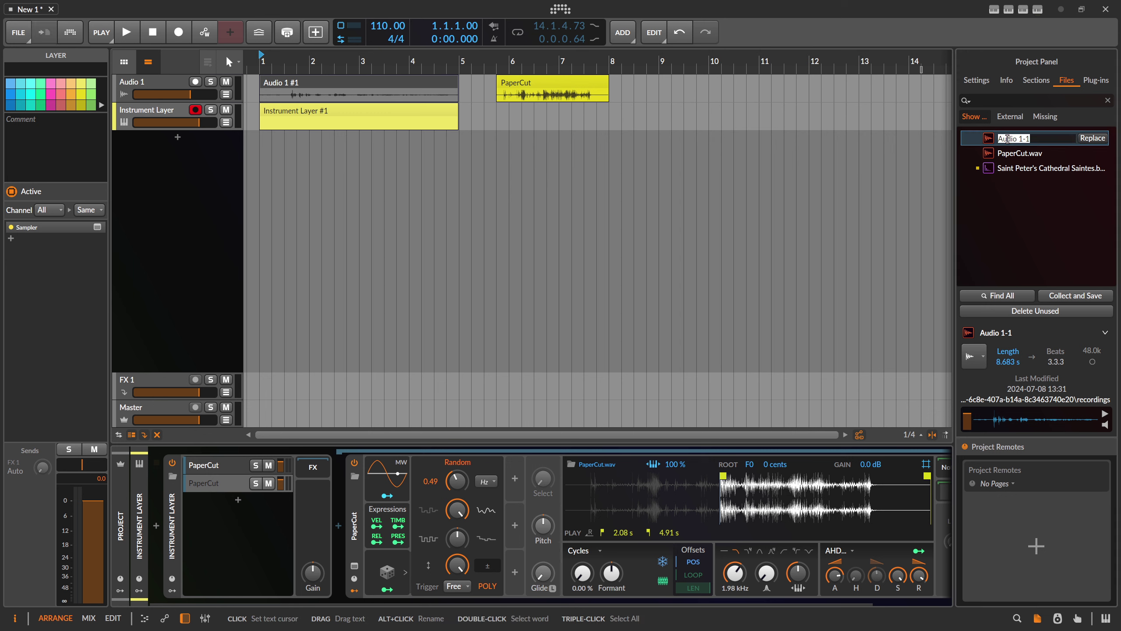
type("Vocals")
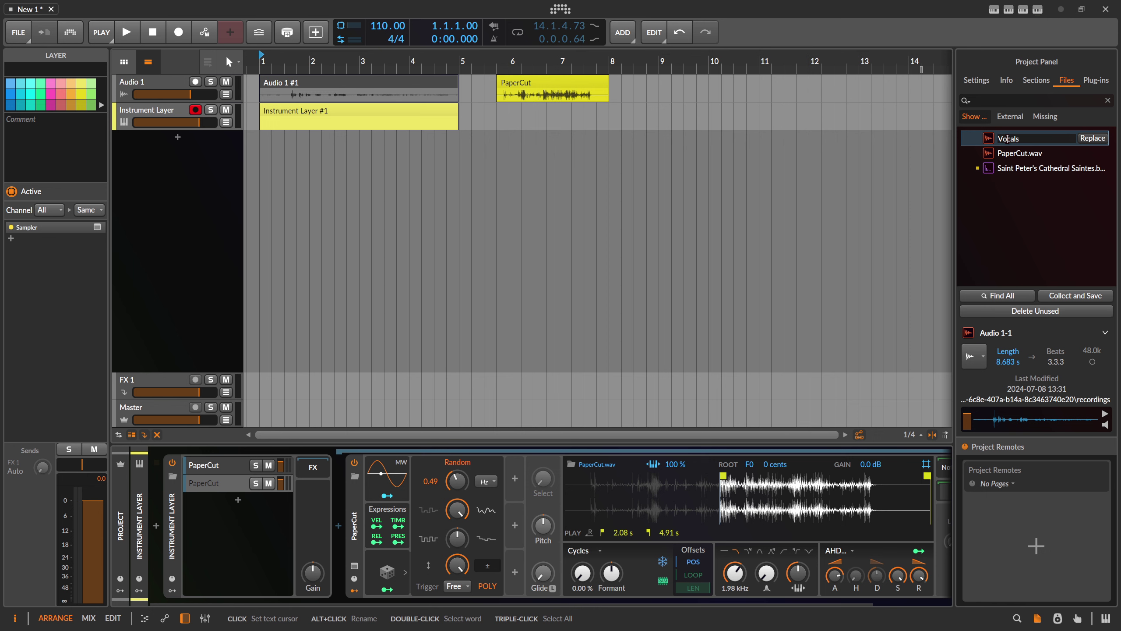
key("Return")
left_click_drag(1009, 141, 751, 485)
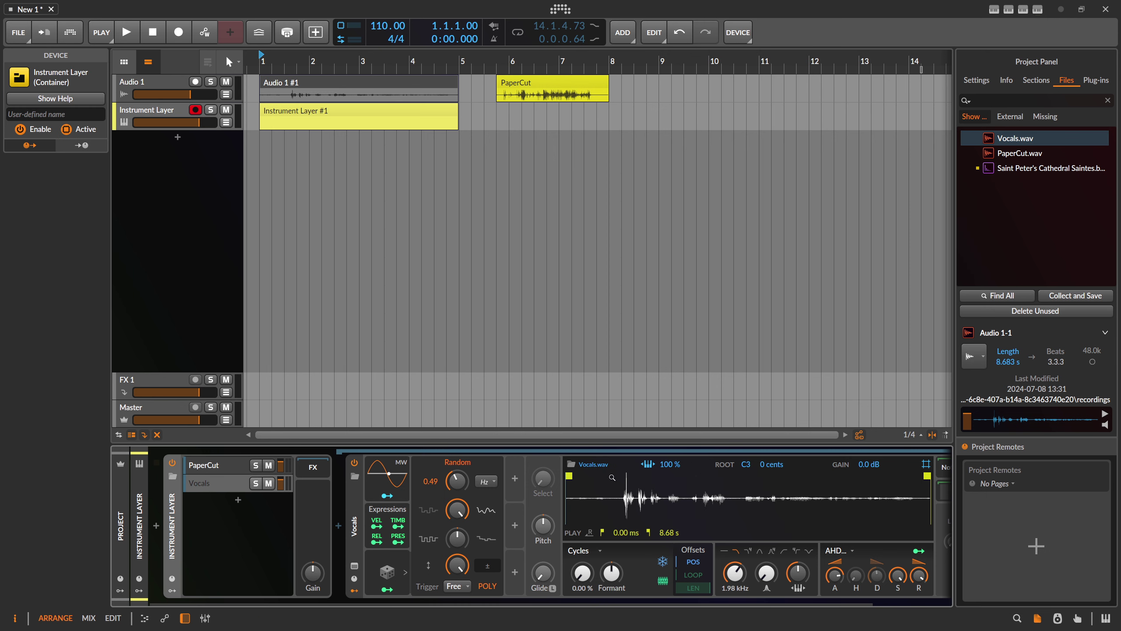
Step: Set the Vocals sample's play start to 1.41 s, gain to +8.7 dB and root key to C5, auditioning the layer soloed
left_click_drag(569, 476, 626, 474)
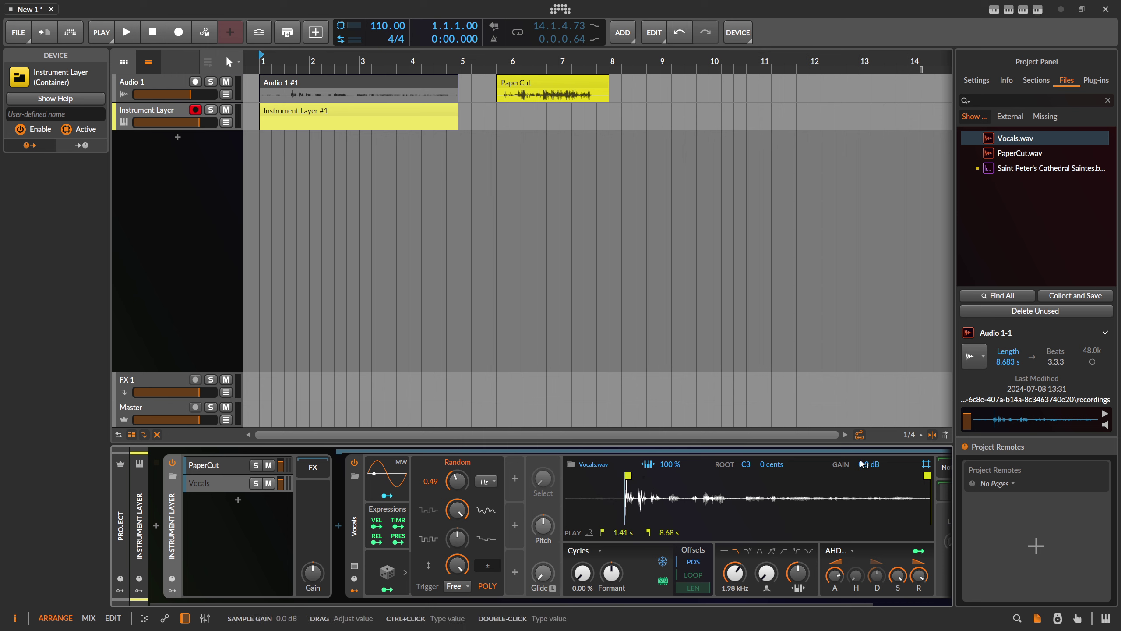
left_click_drag(868, 464, 868, 426)
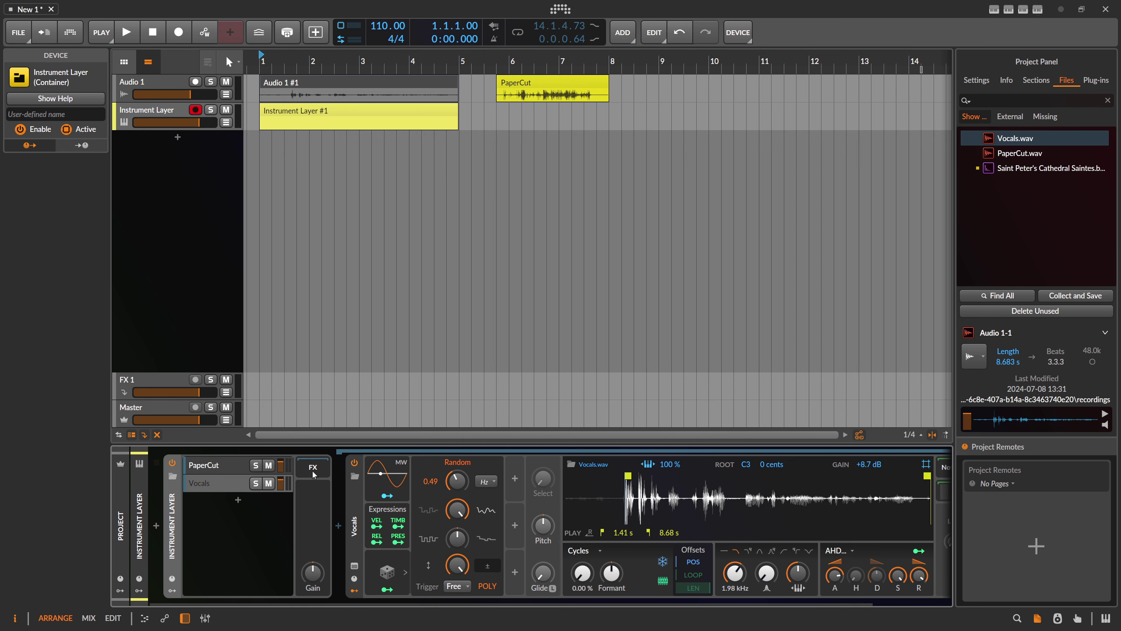
left_click(257, 483)
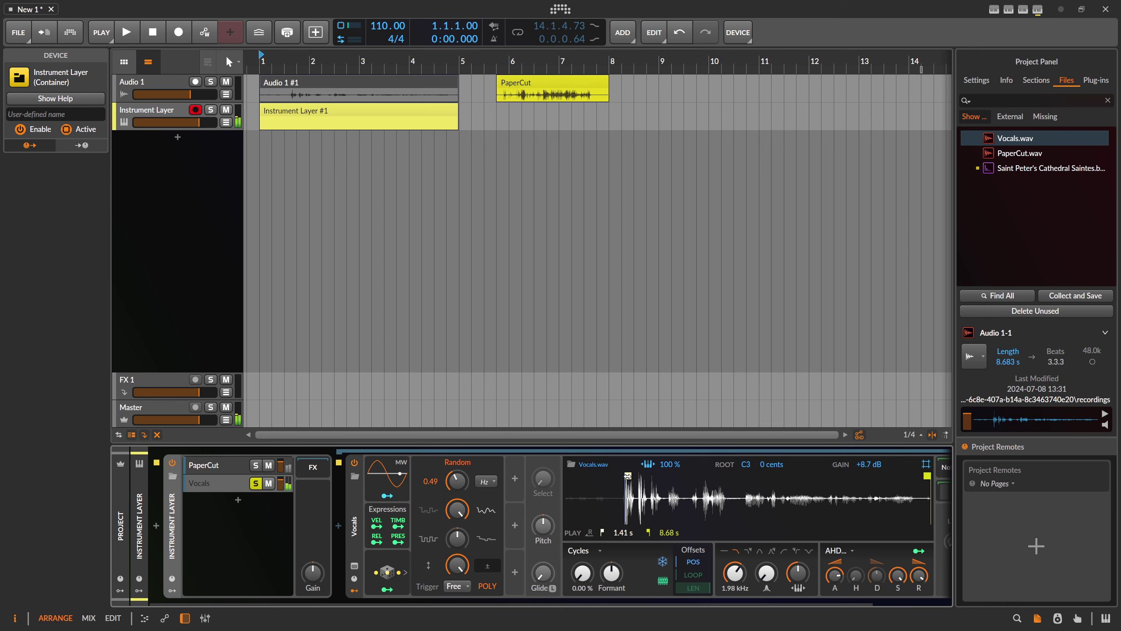
left_click_drag(625, 476, 625, 476)
left_click_drag(745, 465, 745, 470)
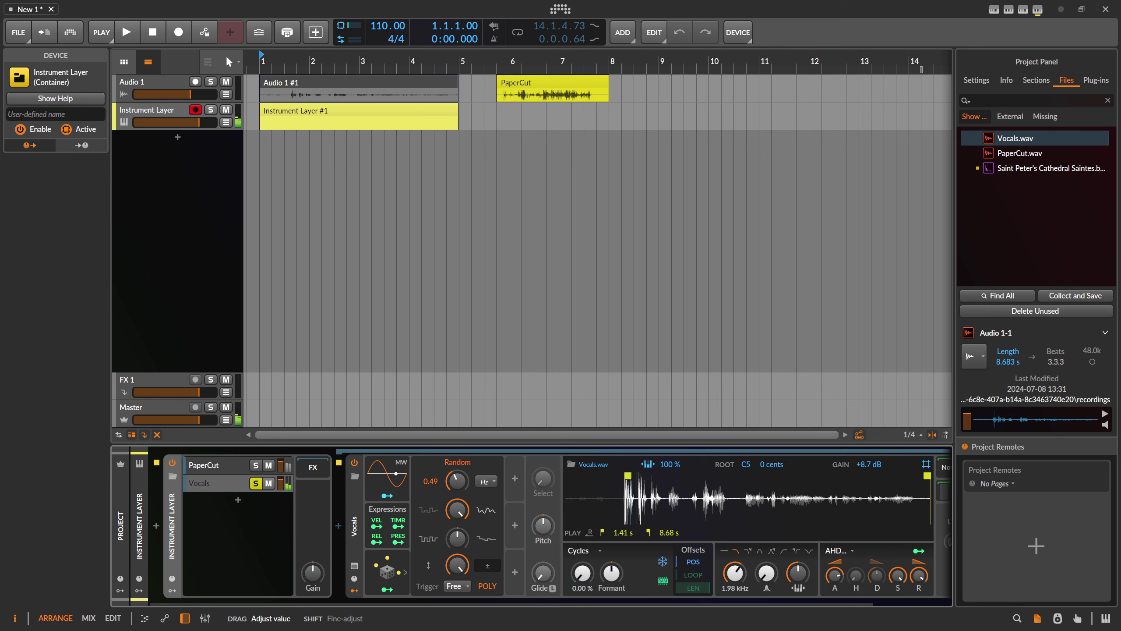
key("ctrl+z")
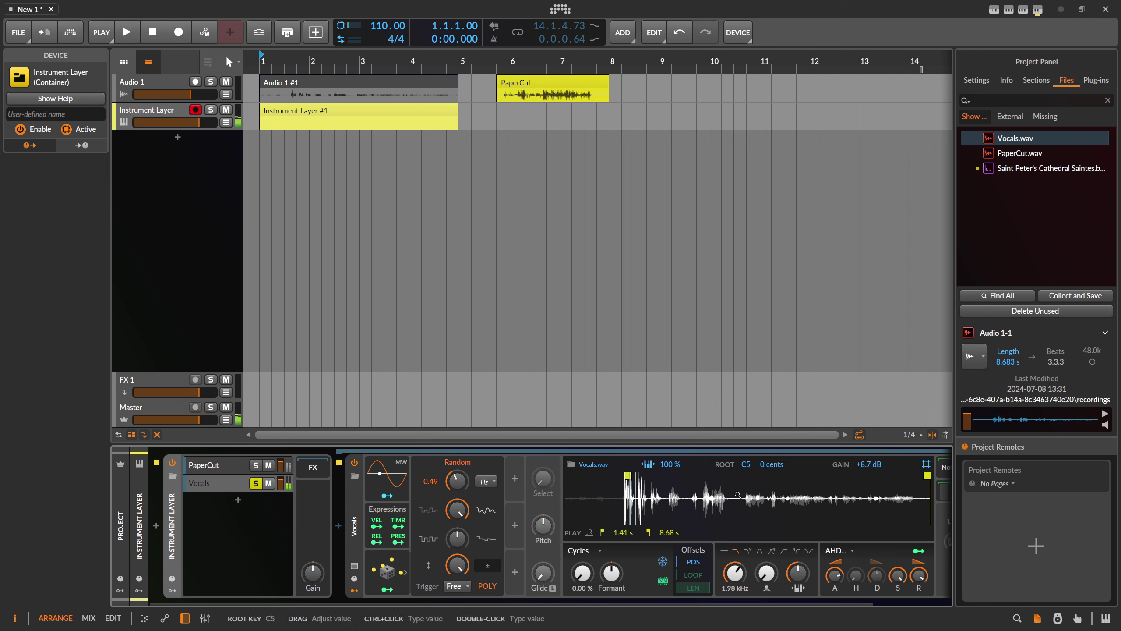
Step: Lower the gain in the output section of the PaperCut layer's Sampler
left_click(287, 469)
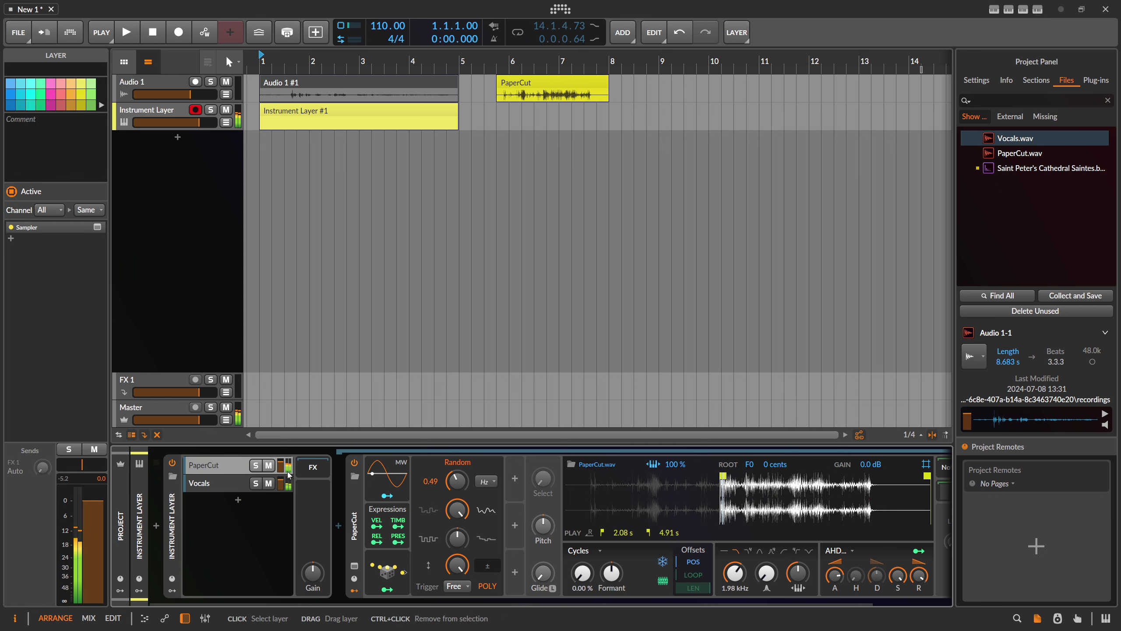
left_click_drag(667, 604, 746, 605)
left_click_drag(886, 541, 886, 543)
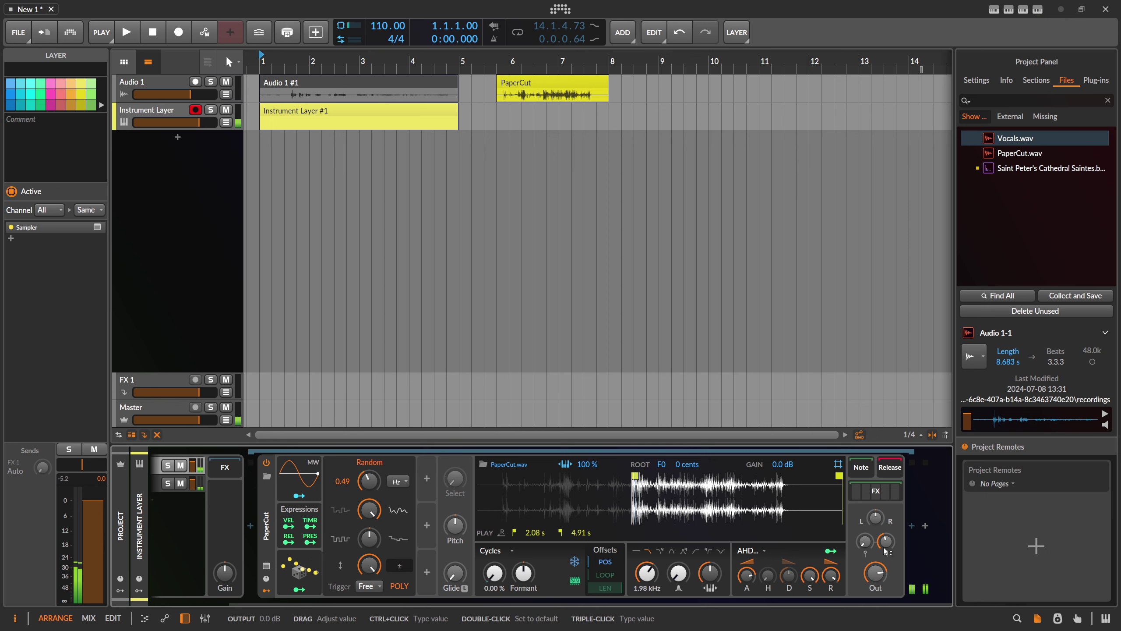
left_click_drag(875, 516, 885, 542)
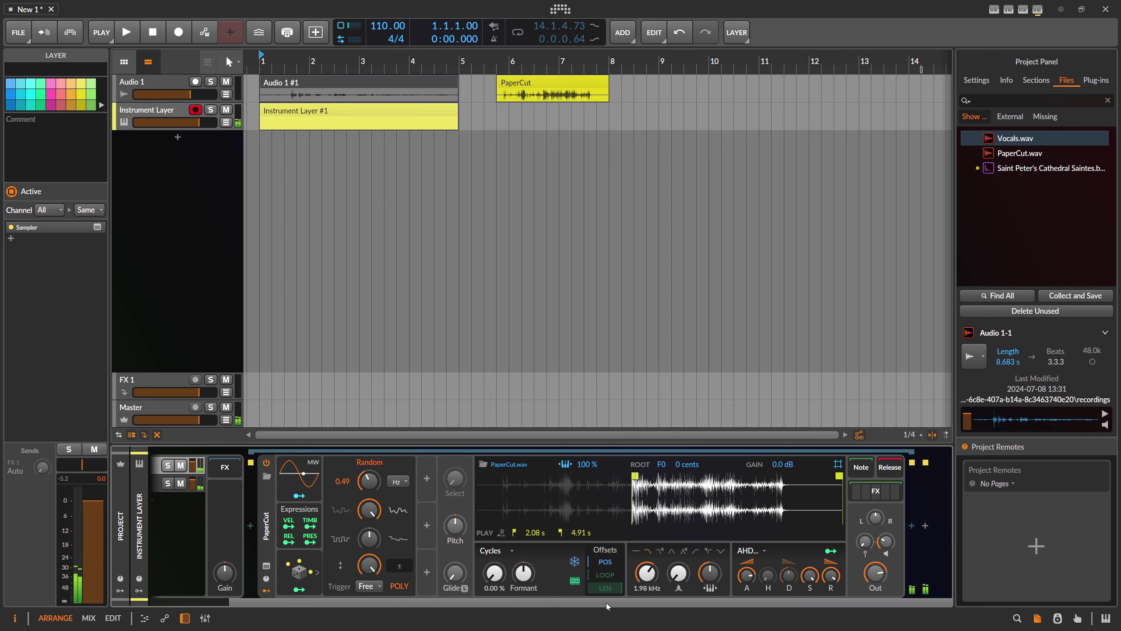
Step: Move the Vocals sample's play start to 4.31 s and modulate its Formant with the Random modulator
left_click_drag(608, 604, 499, 603)
left_click(236, 483)
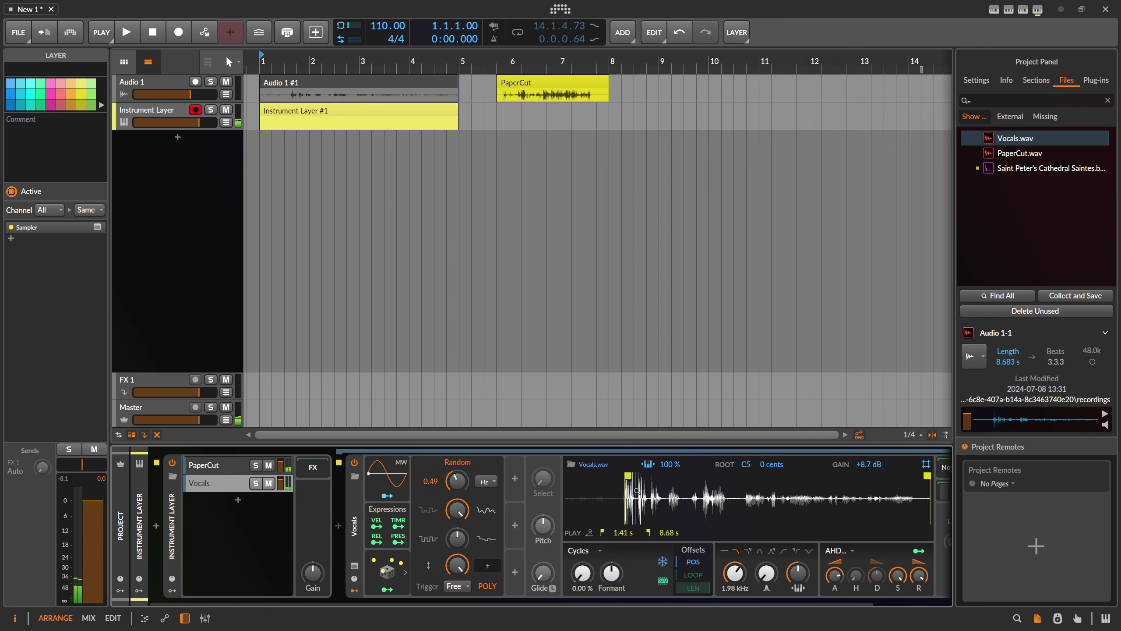
left_click_drag(627, 475, 746, 479)
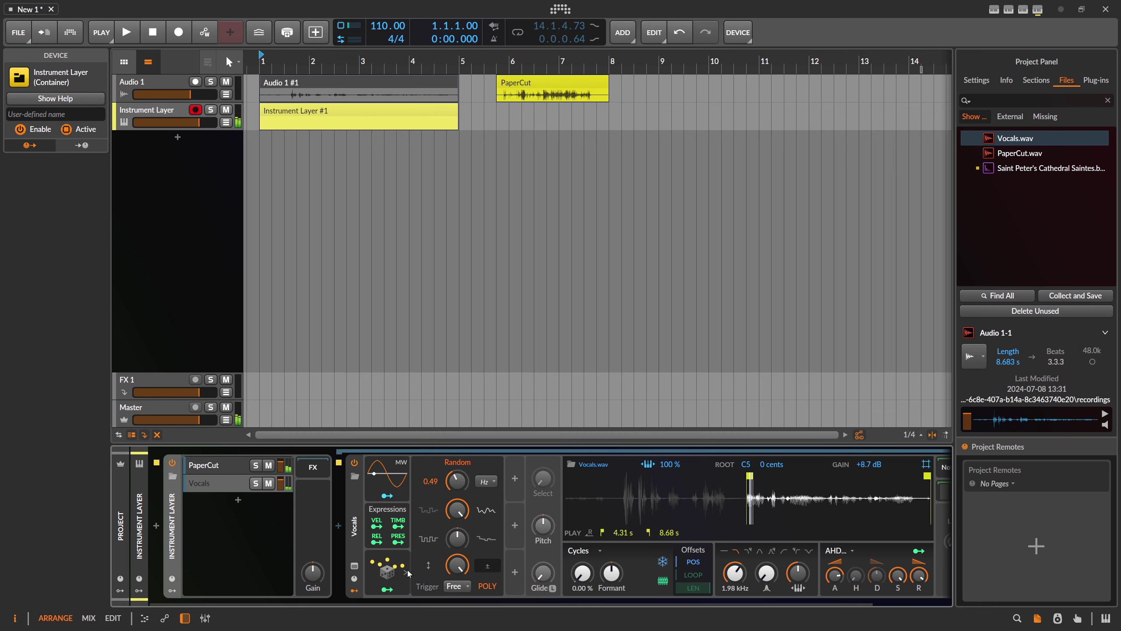
left_click(387, 589)
left_click_drag(582, 573, 611, 578)
left_click(387, 589)
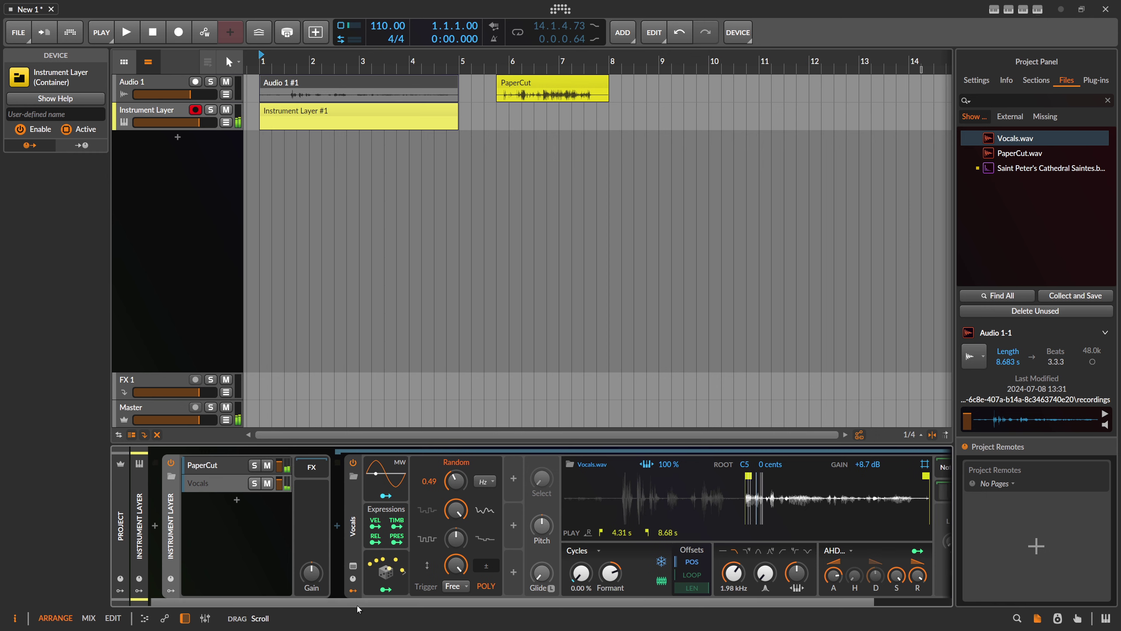
Step: Move the five effects from EQ-2 to Reverb out of the Vocals Sampler's FX chain into the Instrument Layer's FX chain
left_click_drag(357, 604, 815, 528)
left_click(876, 491)
left_click_drag(405, 605, 557, 541)
left_click(556, 536)
left_click_drag(586, 601, 871, 590)
left_click(592, 530, "shift")
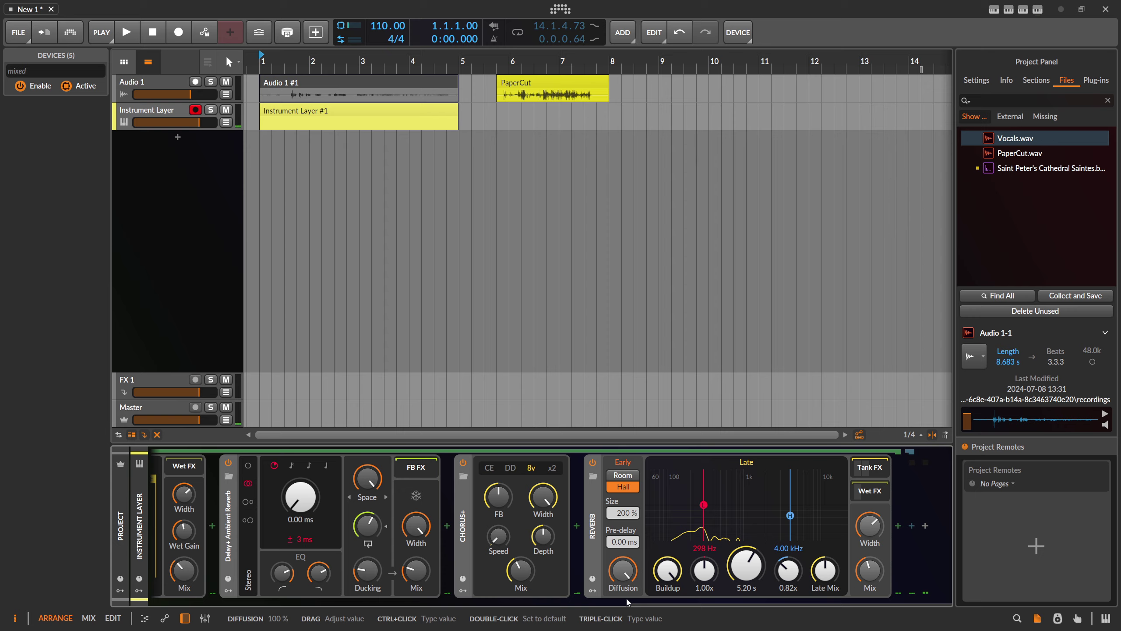
left_click_drag(636, 601, 223, 577)
left_click_drag(880, 526, 181, 471)
Step: Remove the duplicate effects from EQ-2 to Reverb from the FX chain of the PaperCut layer's Sampler
left_click_drag(359, 603, 261, 585)
left_click(233, 467)
left_click_drag(345, 604, 380, 603)
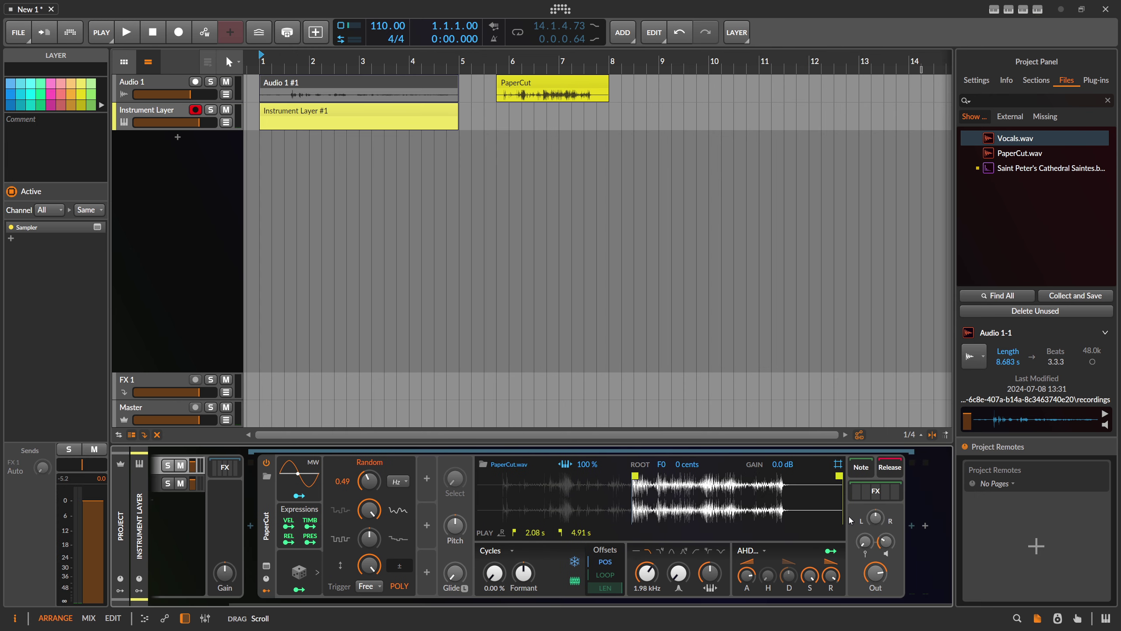
left_click_drag(498, 603, 696, 603)
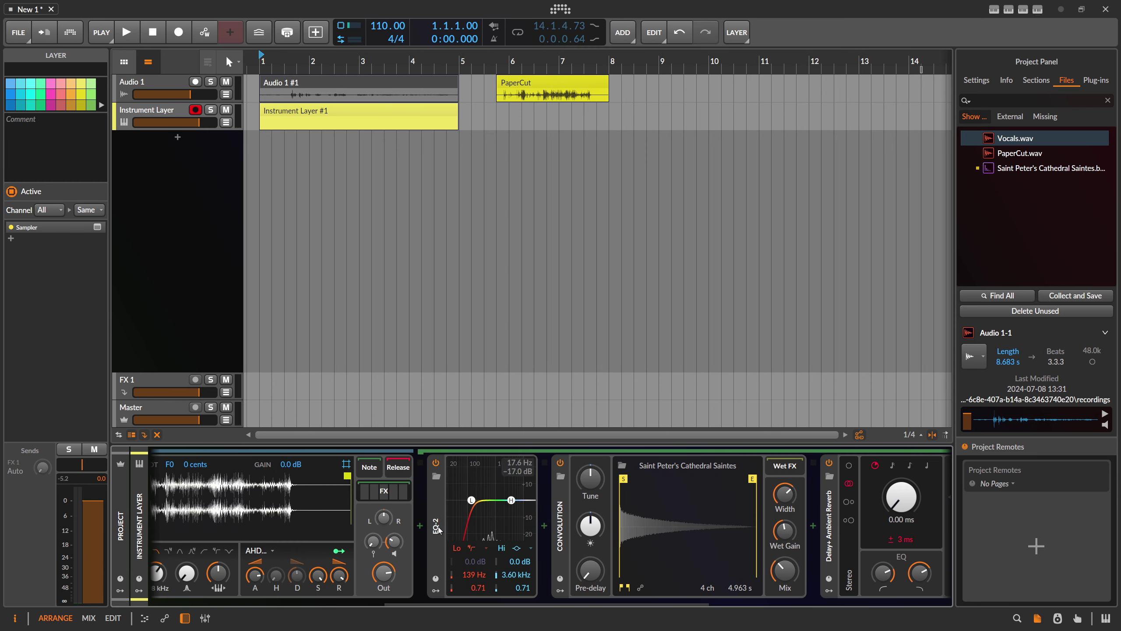
left_click(526, 558)
left_click_drag(543, 603, 786, 603)
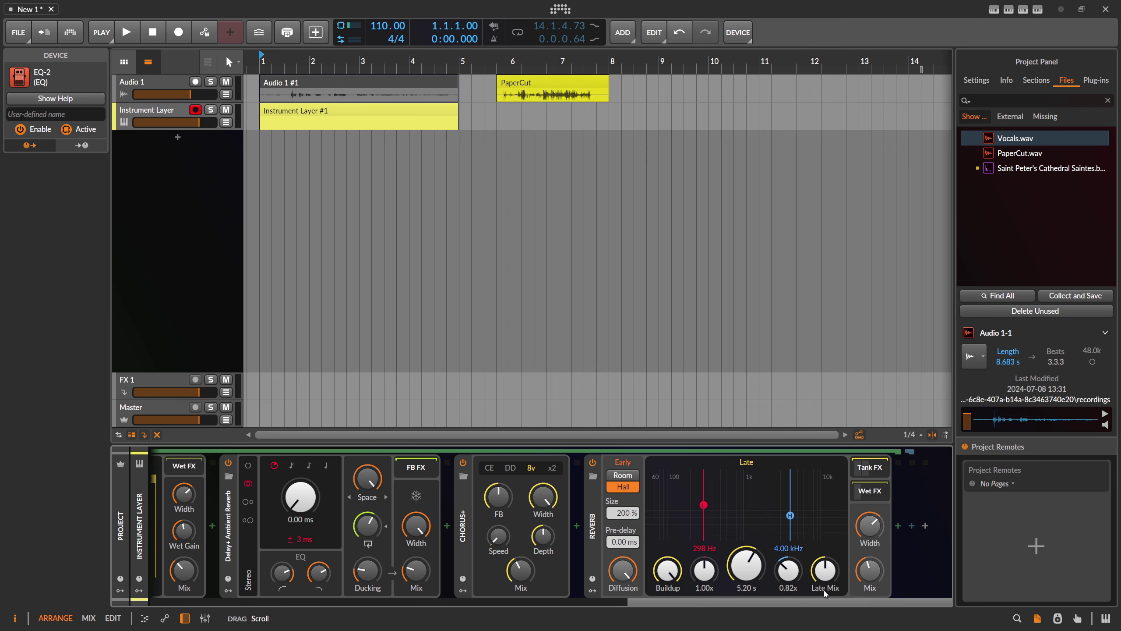
left_click(592, 531, "shift")
key("ctrl+x")
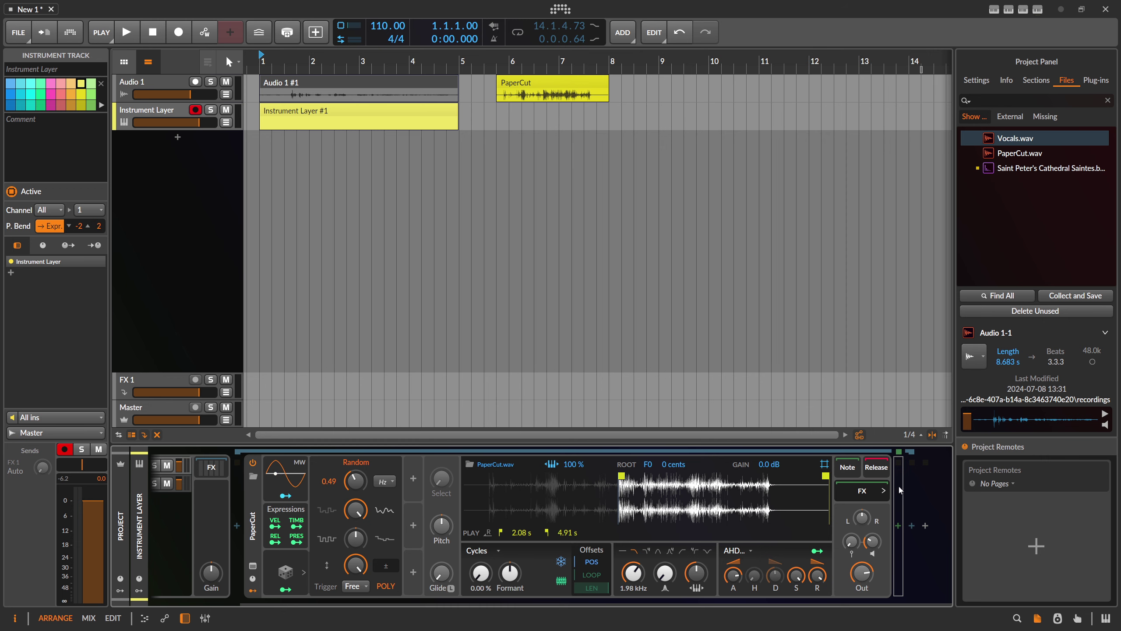
left_click(861, 490)
left_click_drag(804, 599, 632, 589)
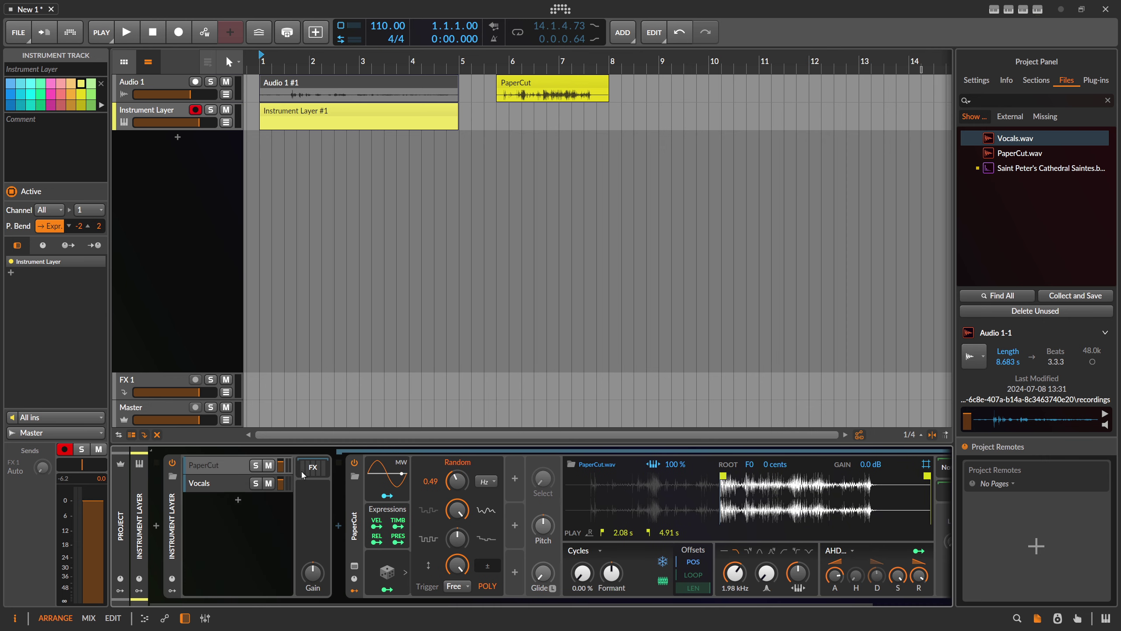
Step: Add a third layer with a Polymer synth and set its unison to 16 voices in Fat mode
left_click(233, 480)
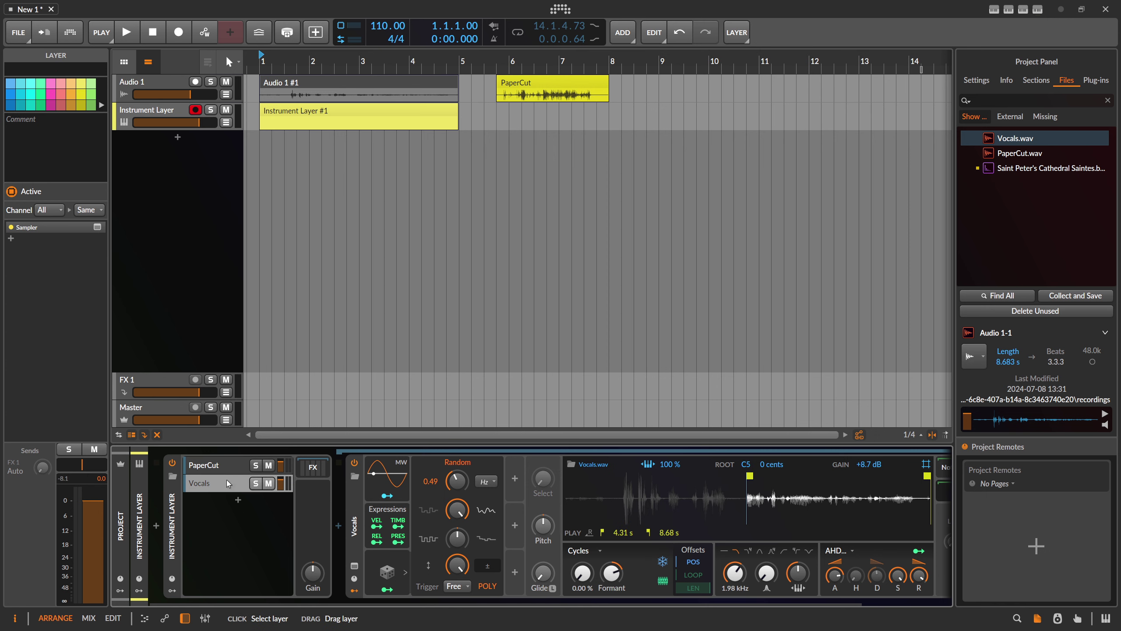
left_click(236, 500)
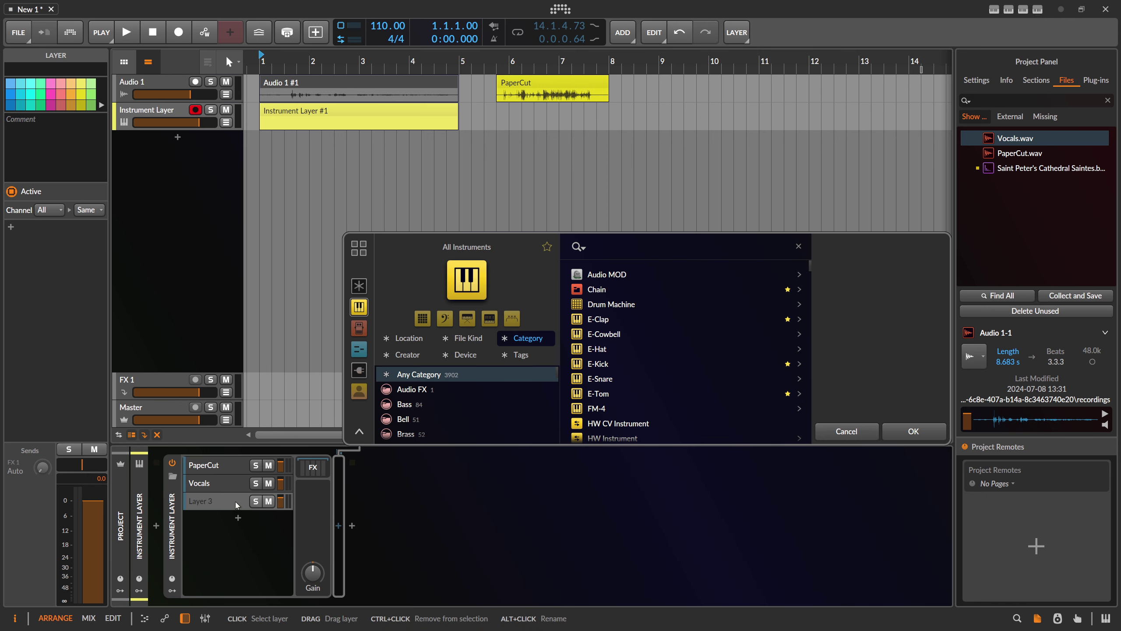
type("polymer")
key("Return")
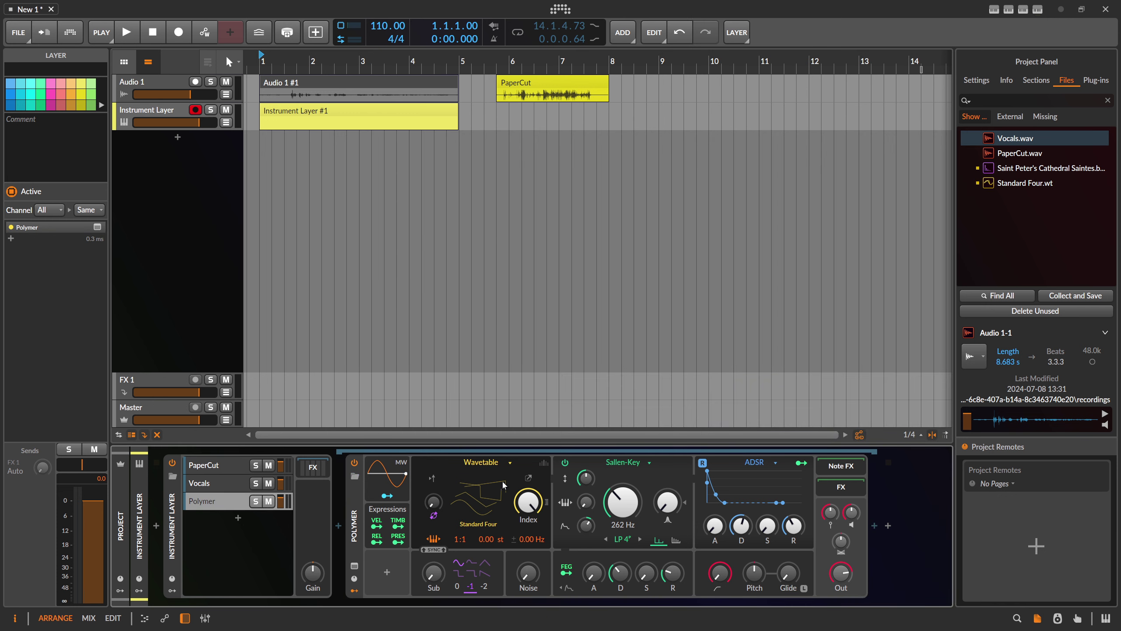
left_click(545, 465)
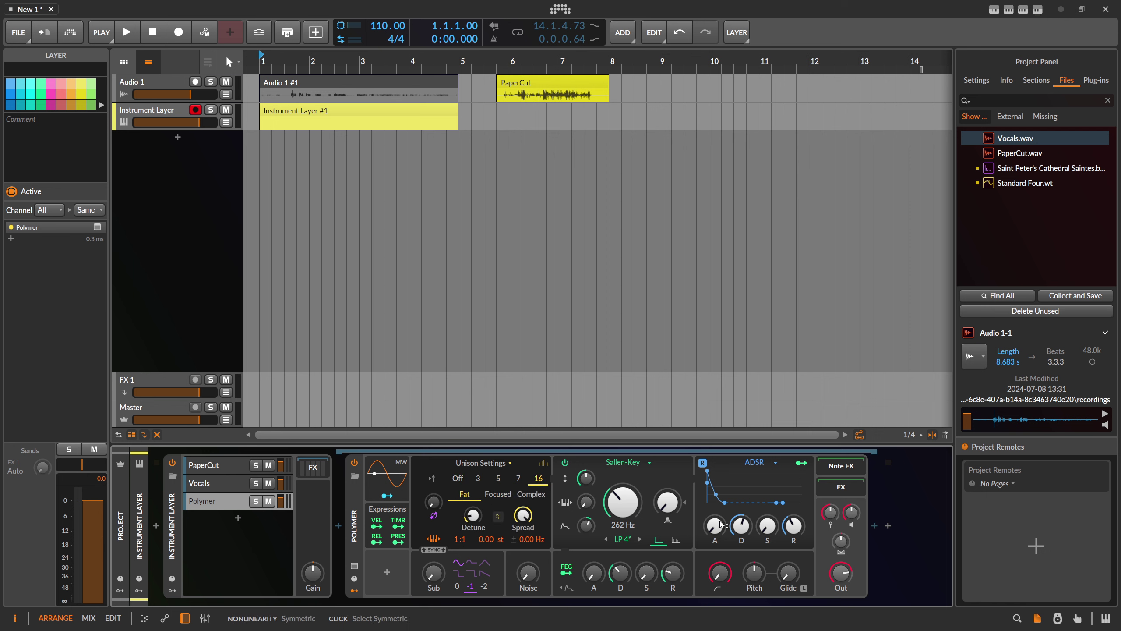
Step: Shape Polymer's ADSR with a slower attack, higher sustain and 1.09 s release, and switch its Sallen-Key filter to LP 3
left_click_drag(715, 525, 767, 481)
left_click_drag(794, 525, 794, 513)
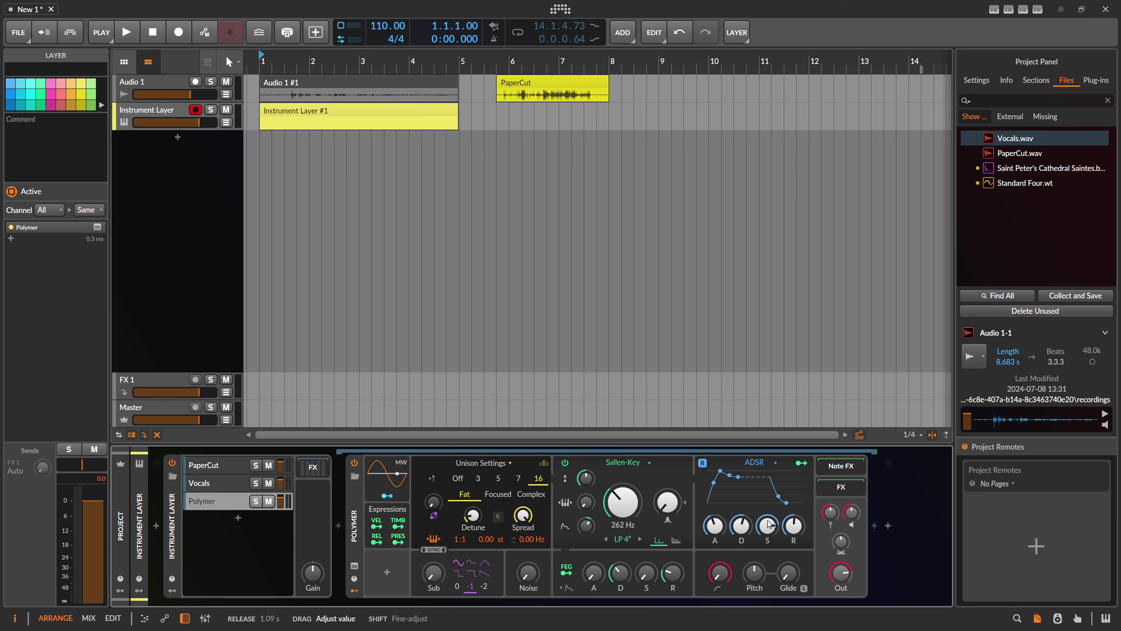
left_click_drag(714, 525, 715, 511)
left_click(586, 525)
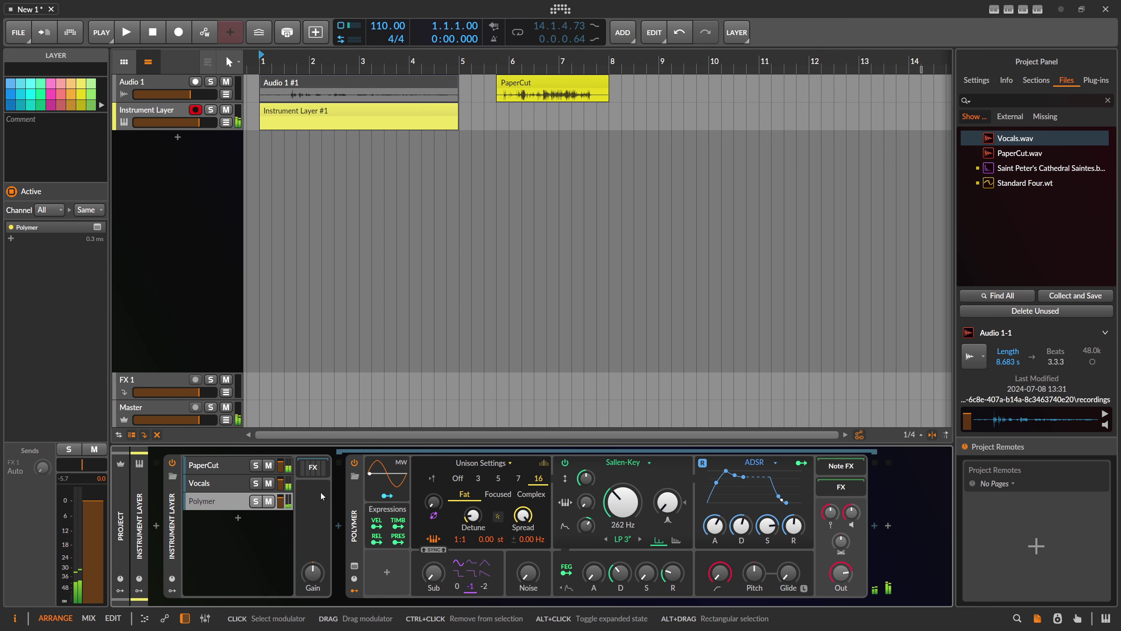
Step: Set the Vocals Sampler's filter to Notch mode with its frequency at 262 Hz
left_click(217, 483)
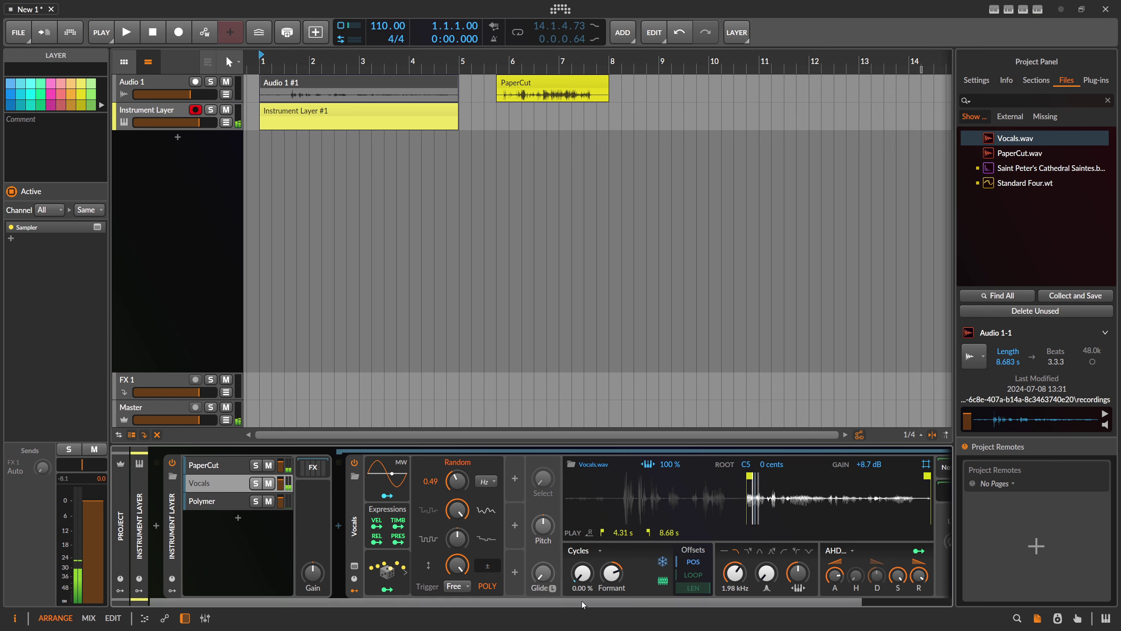
left_click_drag(582, 600, 639, 601)
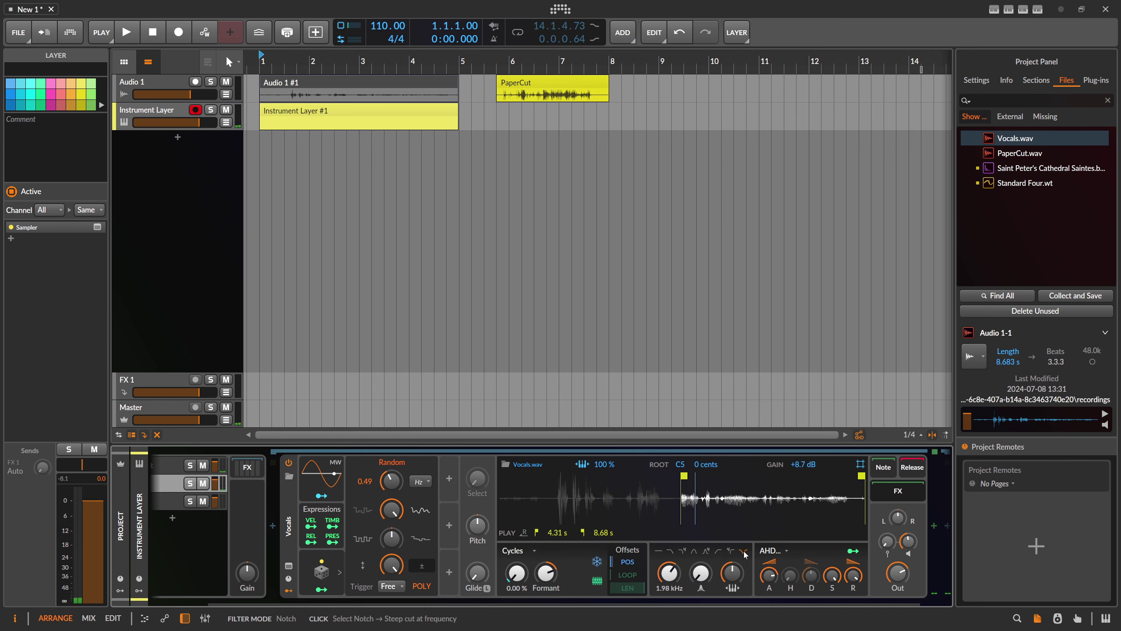
left_click_drag(676, 572, 676, 605)
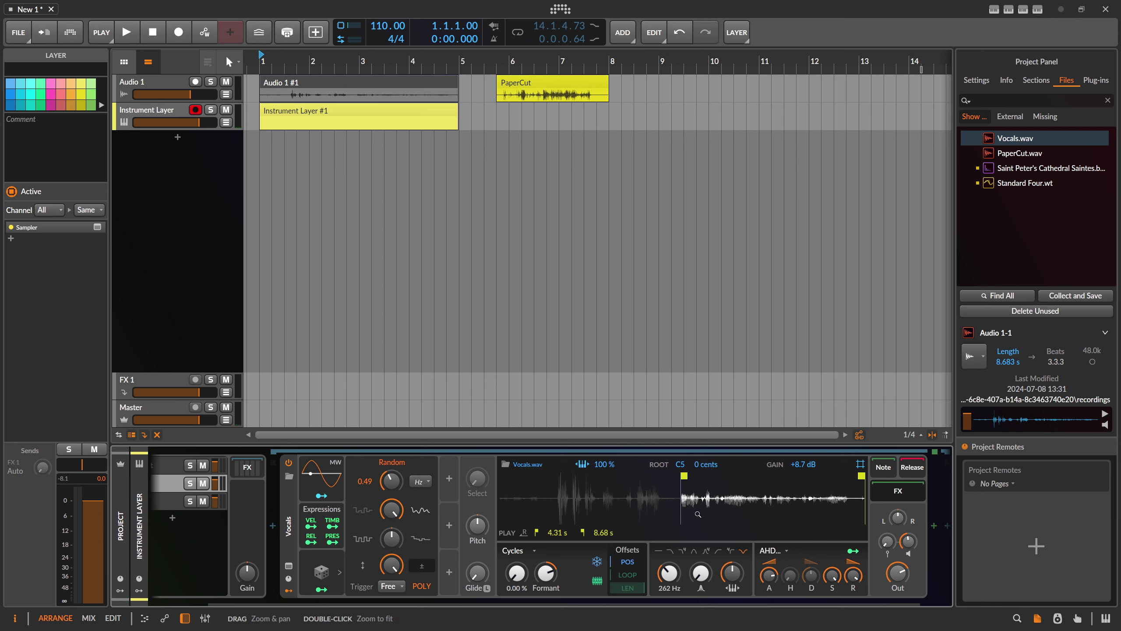
left_click_drag(662, 600, 463, 596)
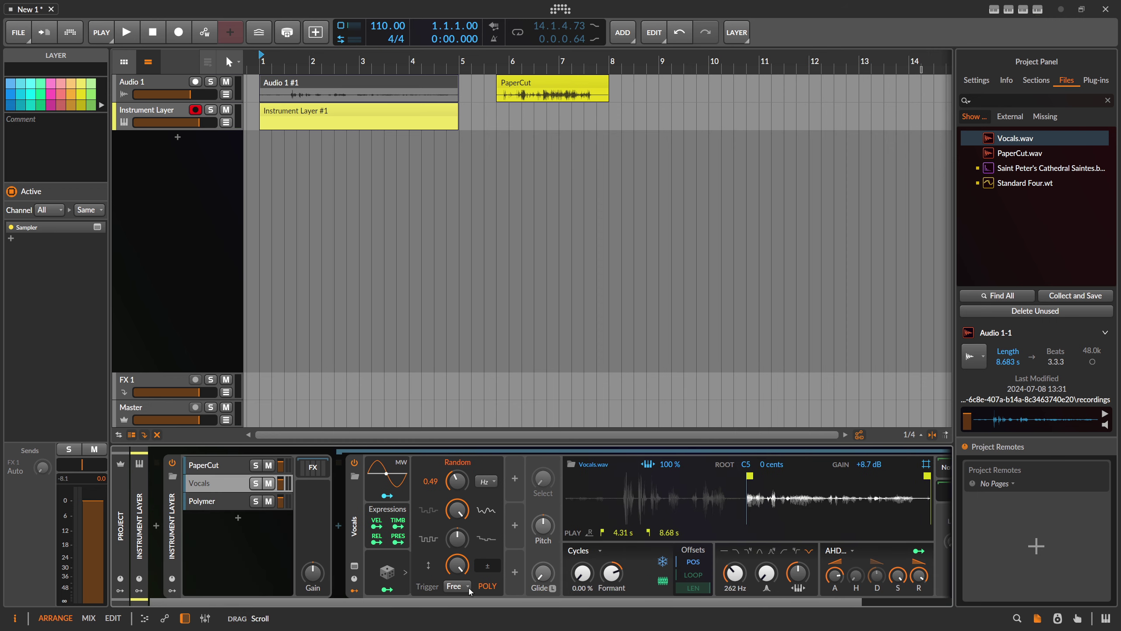
Step: Set the PaperCut Sampler's filter to Notch mode with its frequency at 262 Hz
left_click(224, 501)
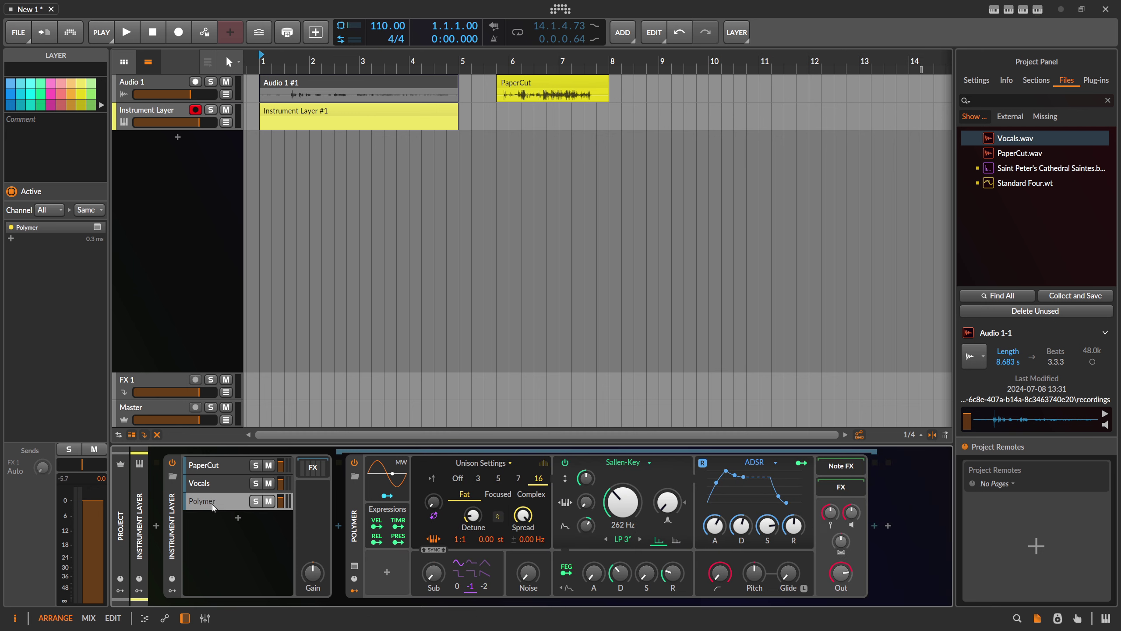
left_click(225, 470)
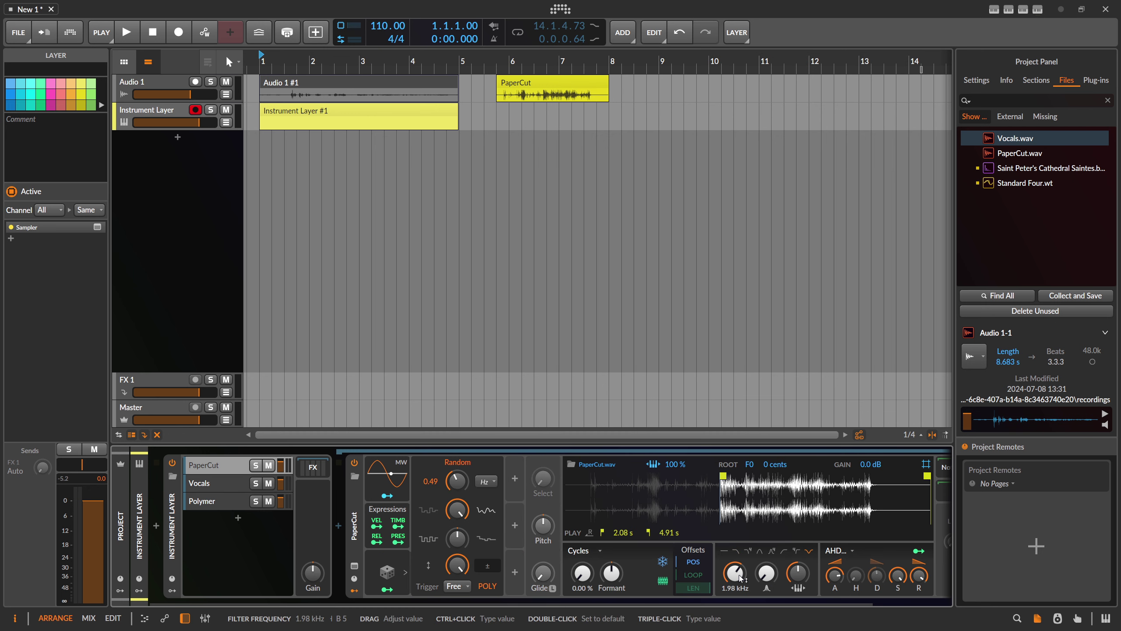
left_click_drag(740, 579, 666, 594)
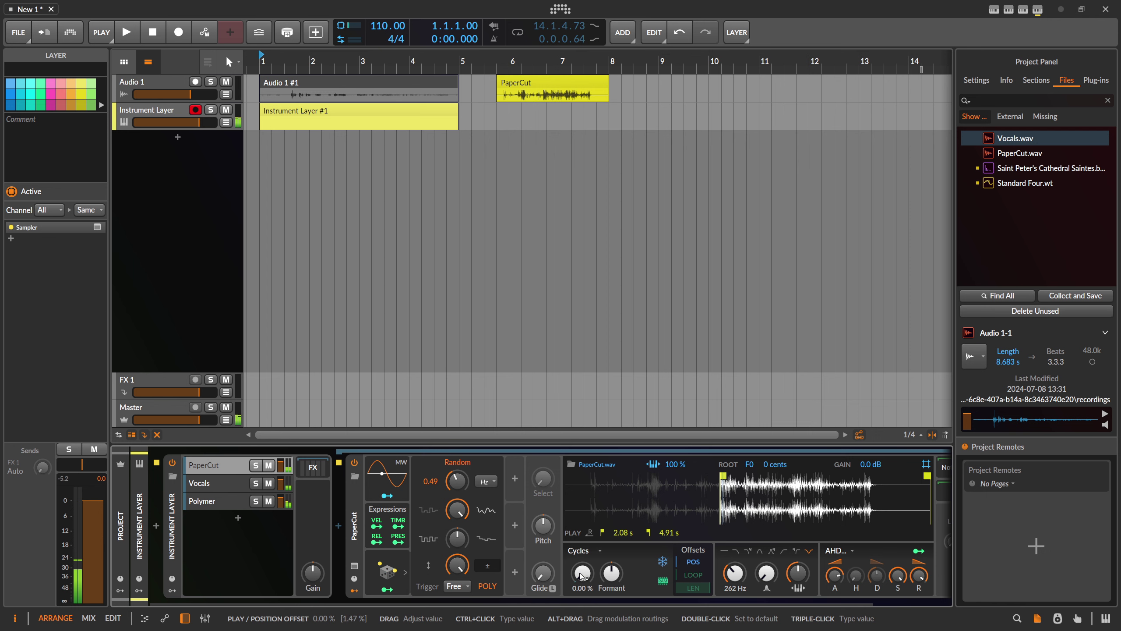
Step: Fine-tune the cutoff of Polymer's Sallen-Key filter to 272 Hz
left_click(243, 505)
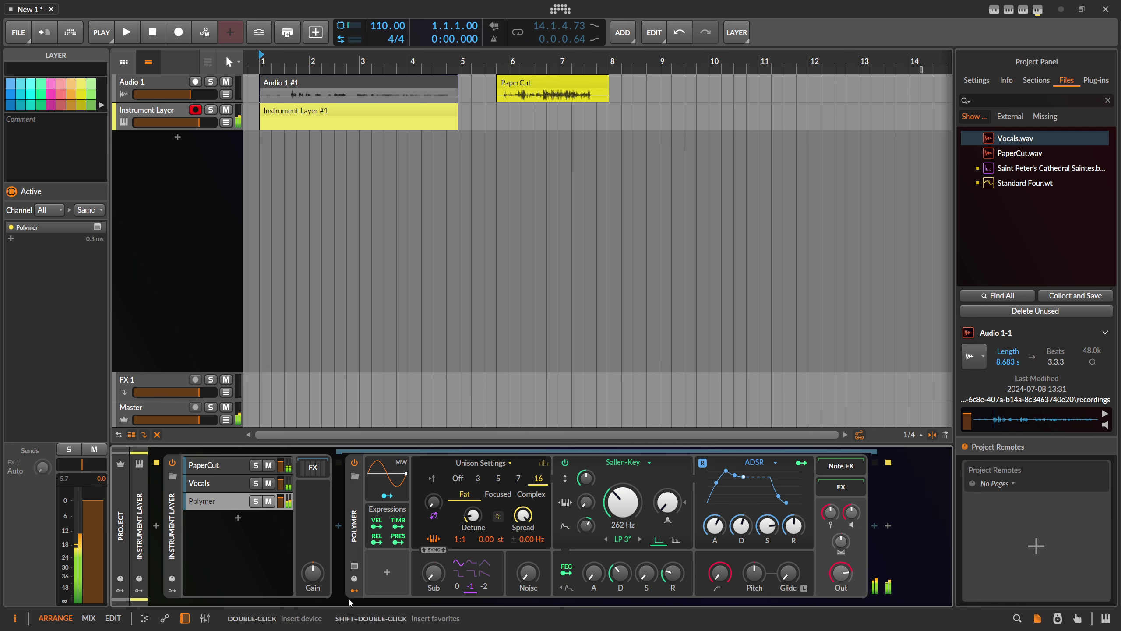
mouse_move(623, 503)
left_mouse_down()
mouse_move(622, 483)
mouse_move(622, 493)
left_mouse_up()
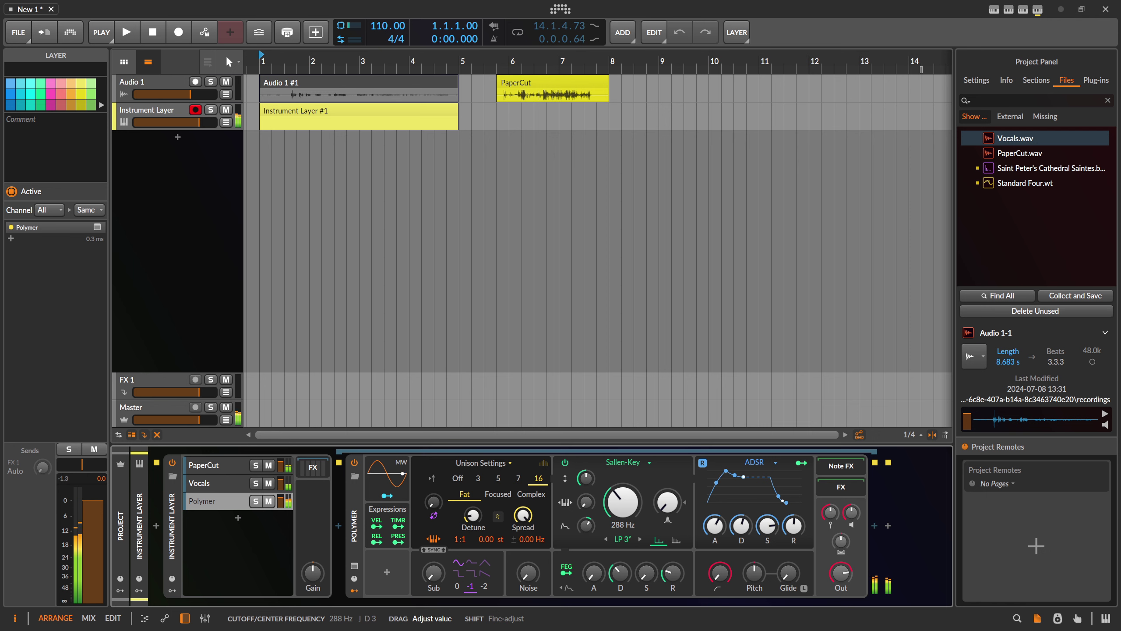
Step: Set the voice gain of the Vocals layer's Sampler to -3.5 dB
left_click(239, 489)
left_click_drag(462, 602, 514, 603)
left_click_drag(916, 545, 915, 535)
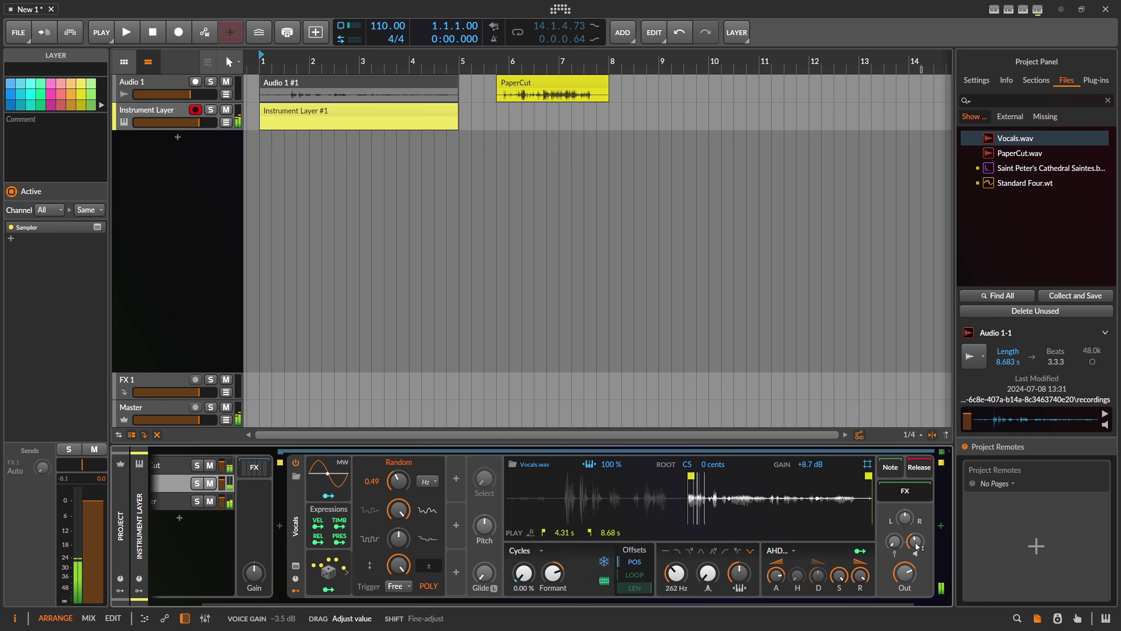
left_click_drag(653, 603, 511, 604)
Step: Lengthen the release of Polymer's ADSR envelope and set its attack to 3.76 s
left_click(226, 499)
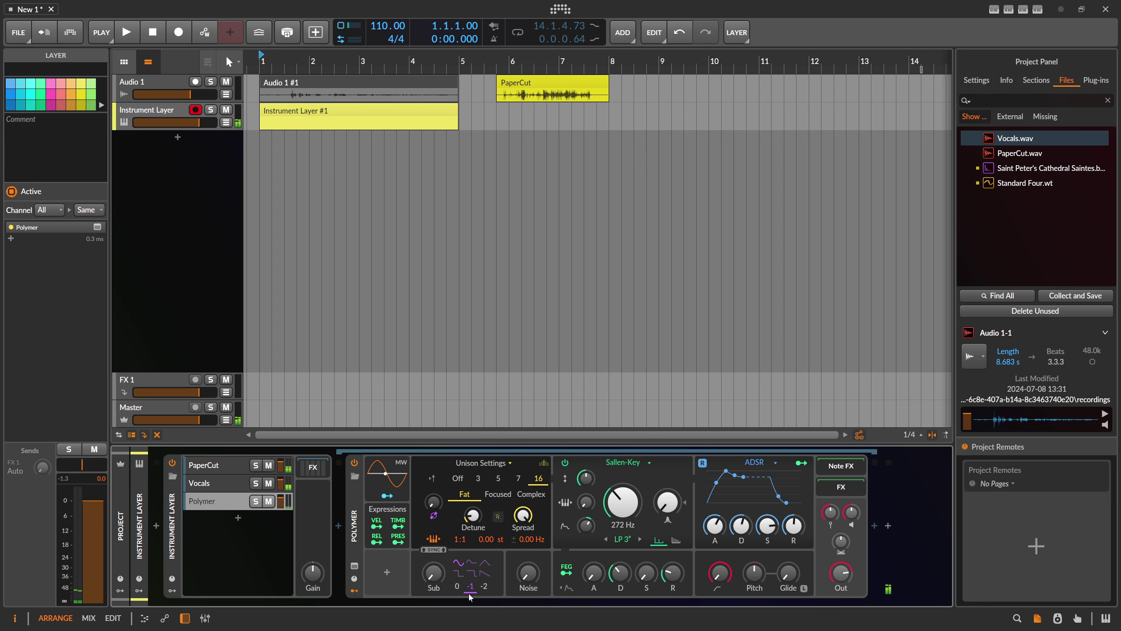
left_click_drag(795, 529, 795, 492)
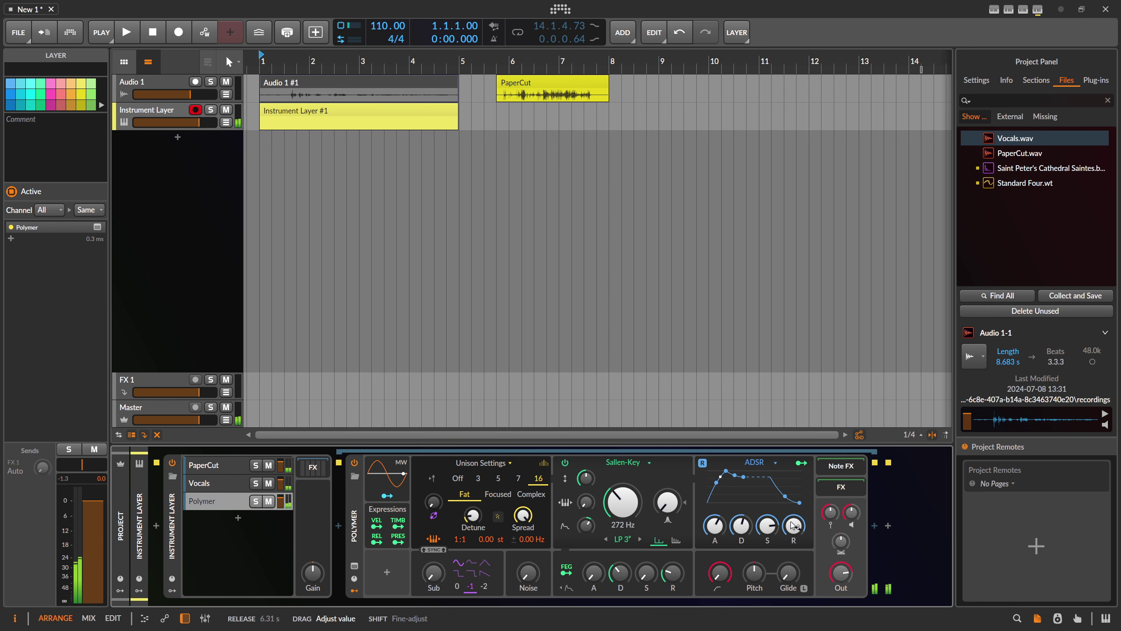
left_click_drag(715, 525, 714, 512)
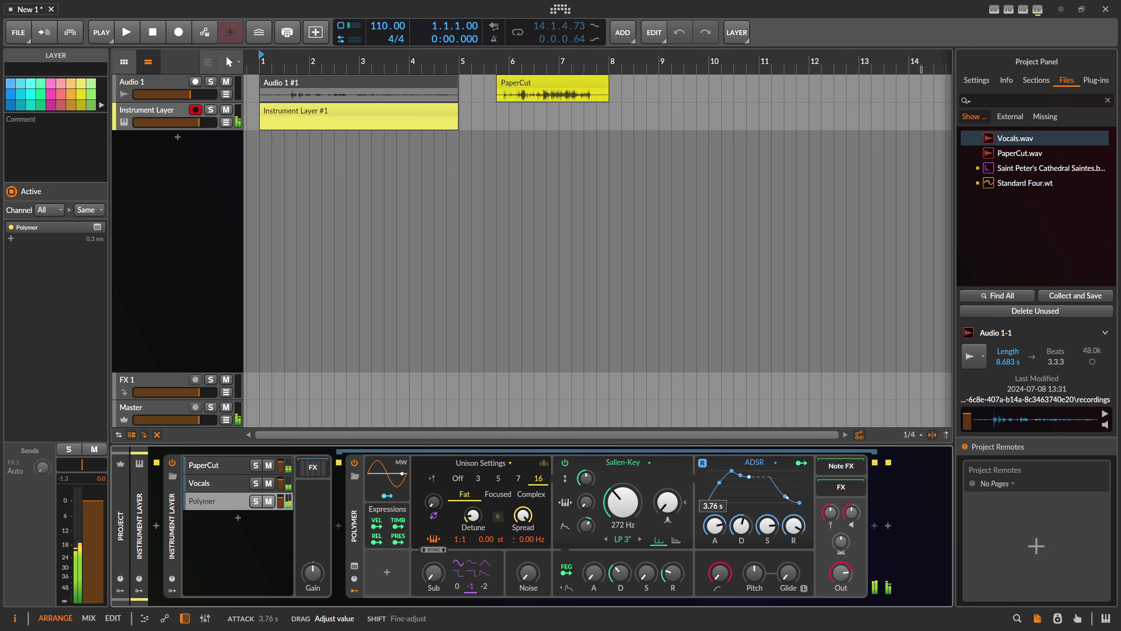
Step: Insert a Filter+ between EQ-2 and Convolution in the Instrument Layer's FX chain and set its cutoff to 1.51 kHz
left_click(313, 467)
left_click(462, 526)
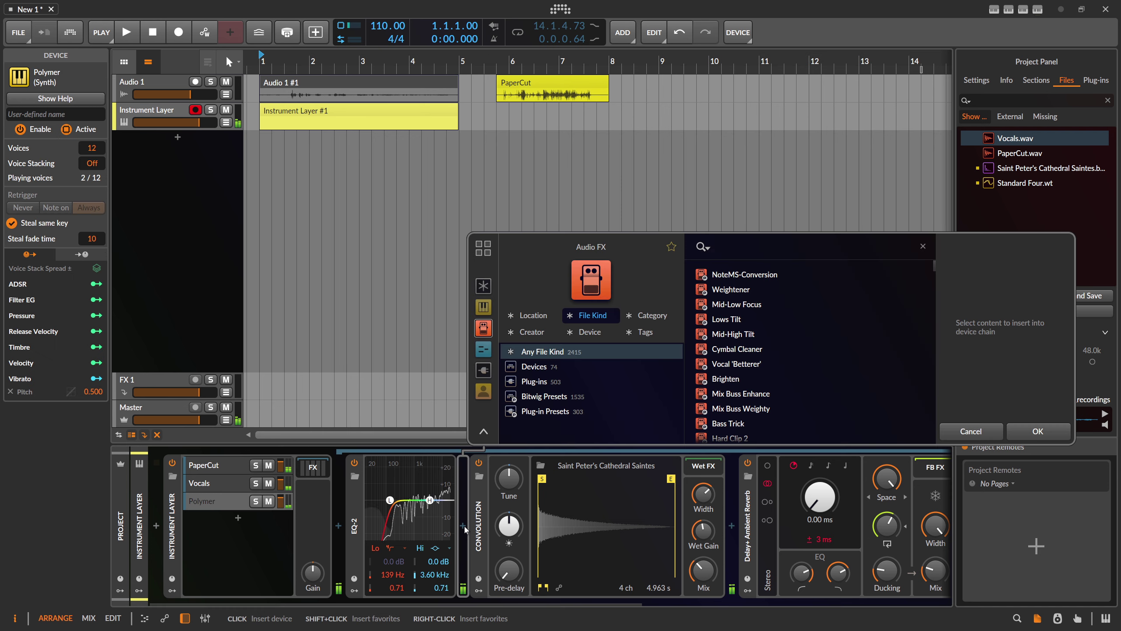
type("filter+")
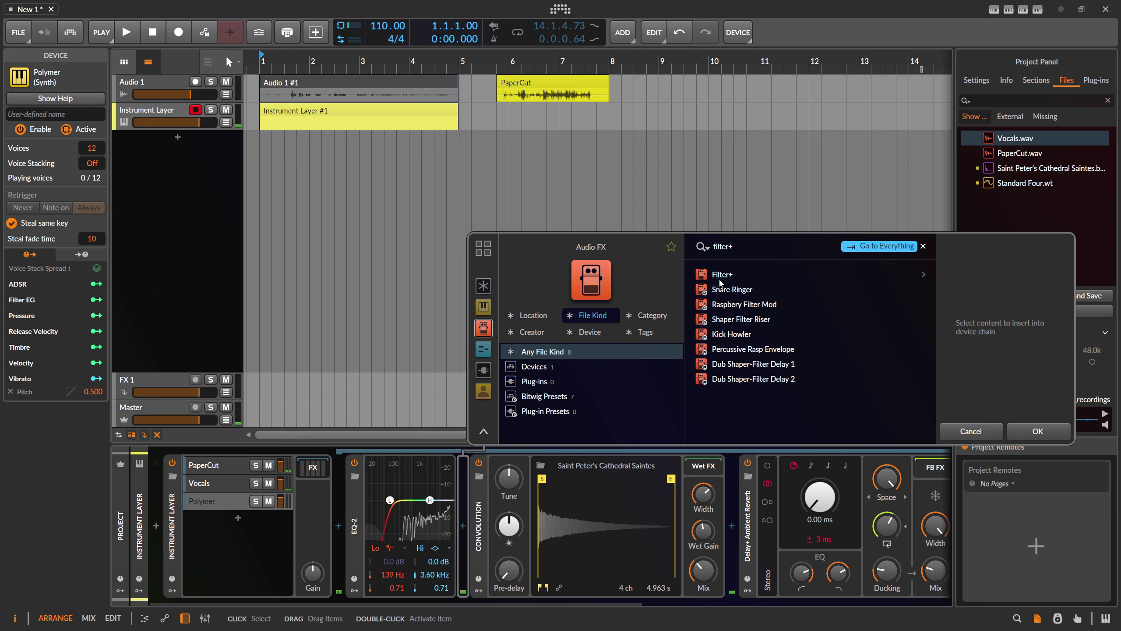
key("Down")
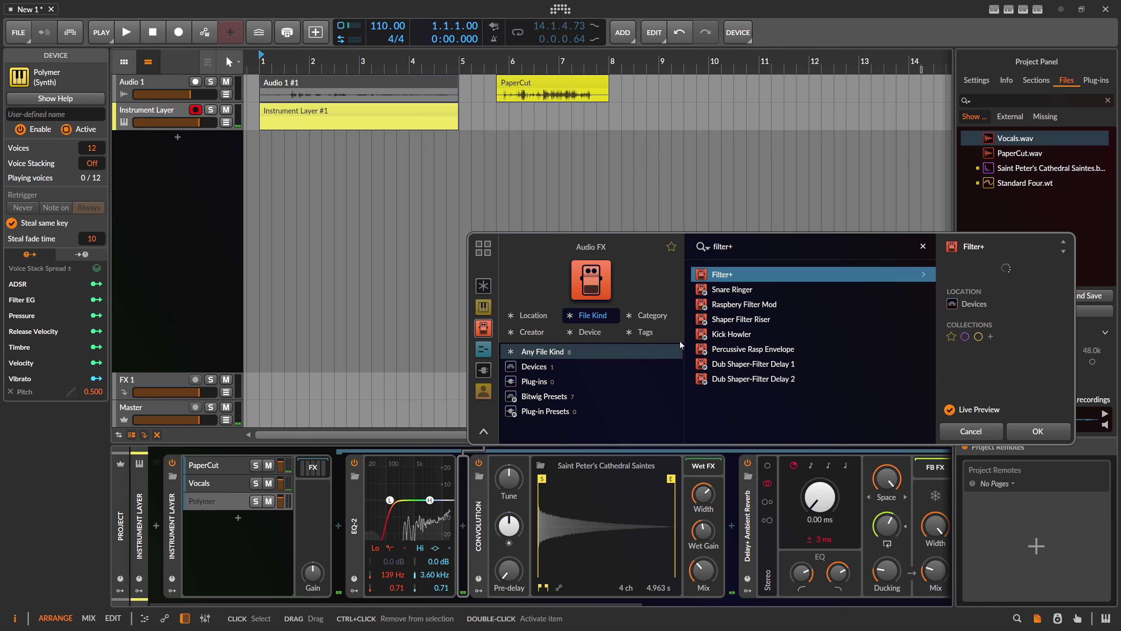
key("Return")
left_click(548, 463)
mouse_move(606, 502)
left_mouse_down()
mouse_move(605, 537)
mouse_move(606, 493)
mouse_move(605, 504)
left_mouse_up()
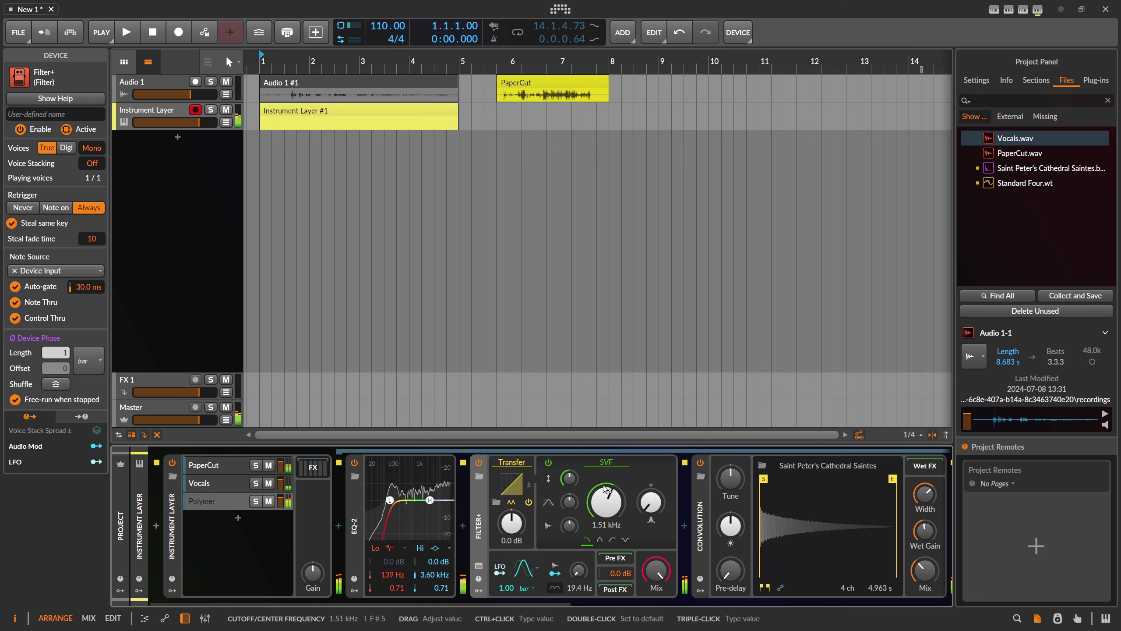
Step: Rebalance the layer volumes, lowering the Vocals layer to -6.0 dB
mouse_move(280, 466)
left_mouse_down()
mouse_move(281, 491)
mouse_move(280, 470)
left_mouse_up()
left_click(233, 477)
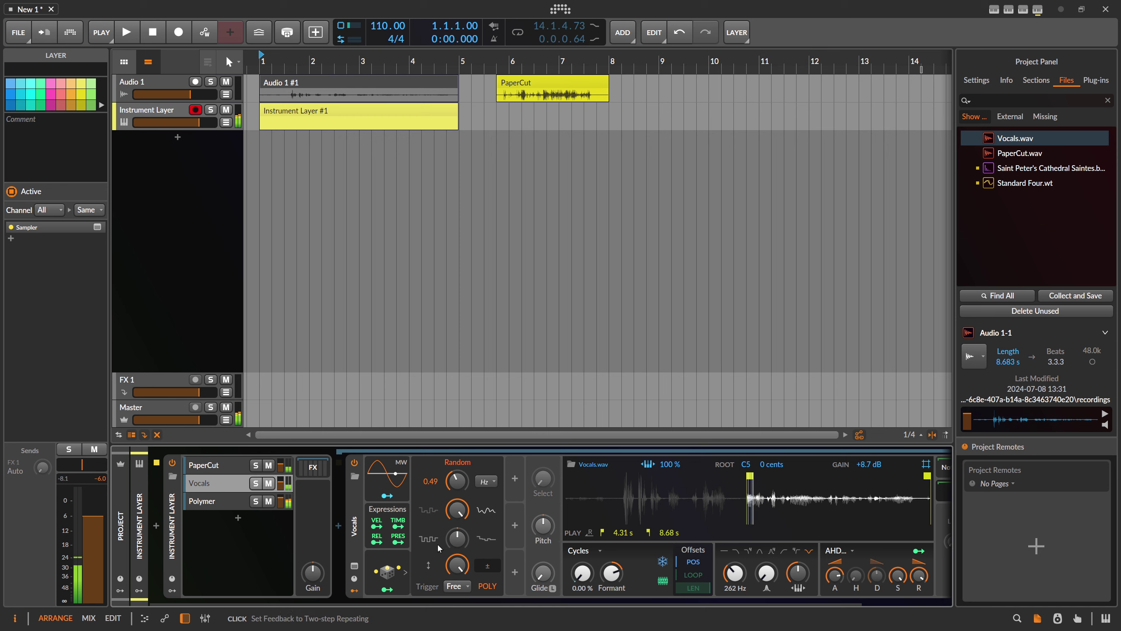
Step: Switch the Vocals Sampler's Vibrato to Manual level control, set its rate to 2.40 Hz and adjust its level
left_click(423, 555)
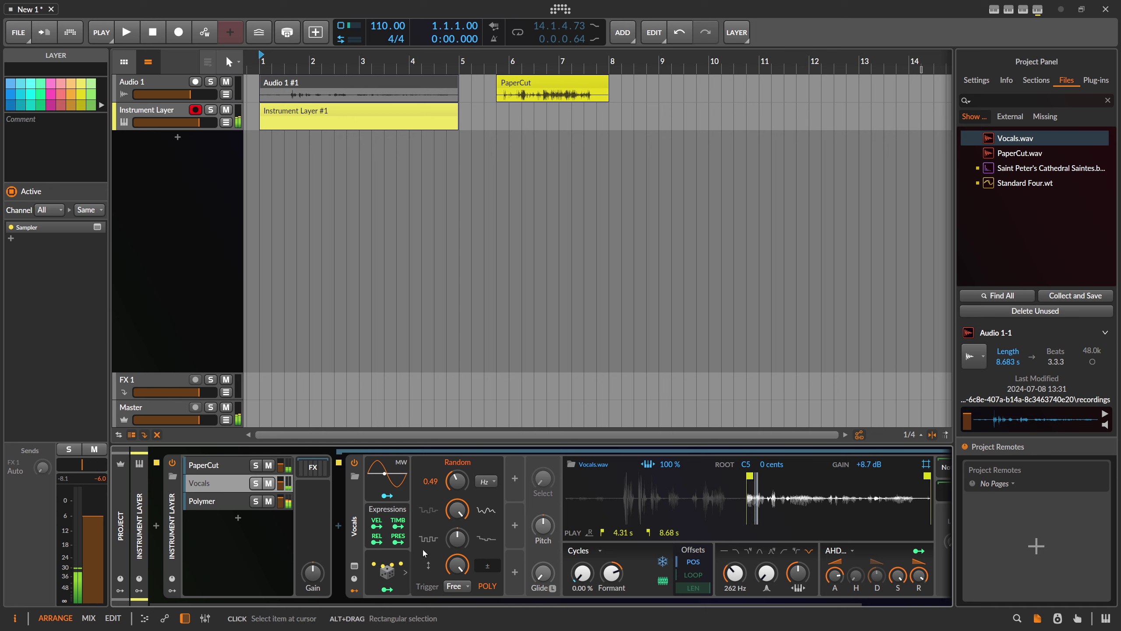
left_click(391, 477)
left_click(447, 567)
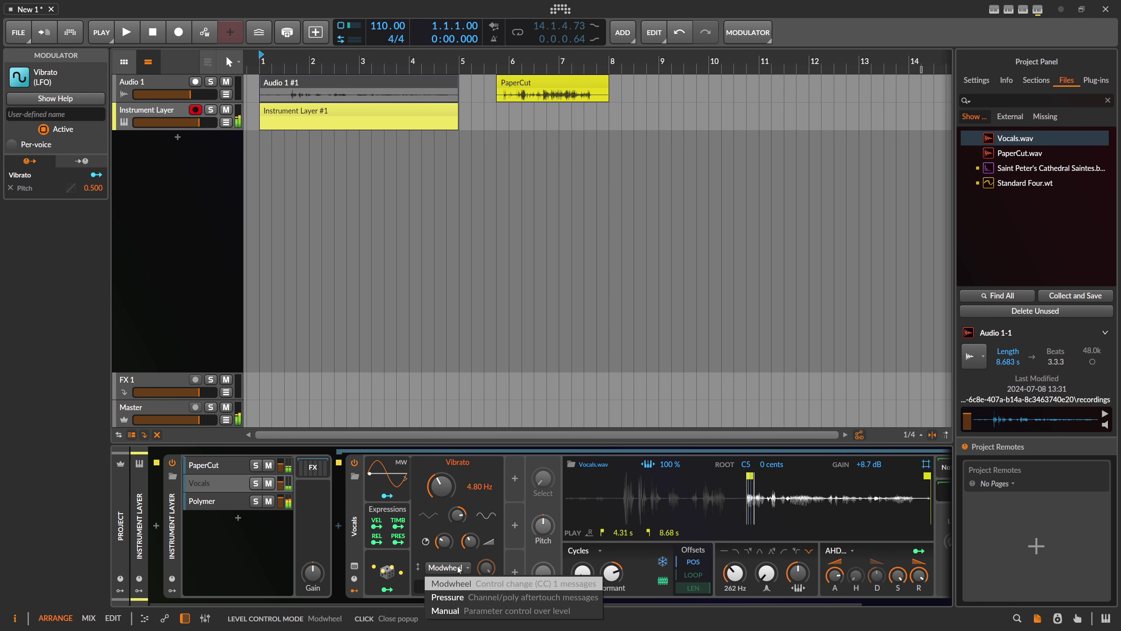
left_click(439, 610)
mouse_move(471, 544)
left_mouse_down()
mouse_move(486, 618)
mouse_move(477, 548)
left_mouse_up()
left_click_drag(441, 486, 441, 507)
left_click(486, 568)
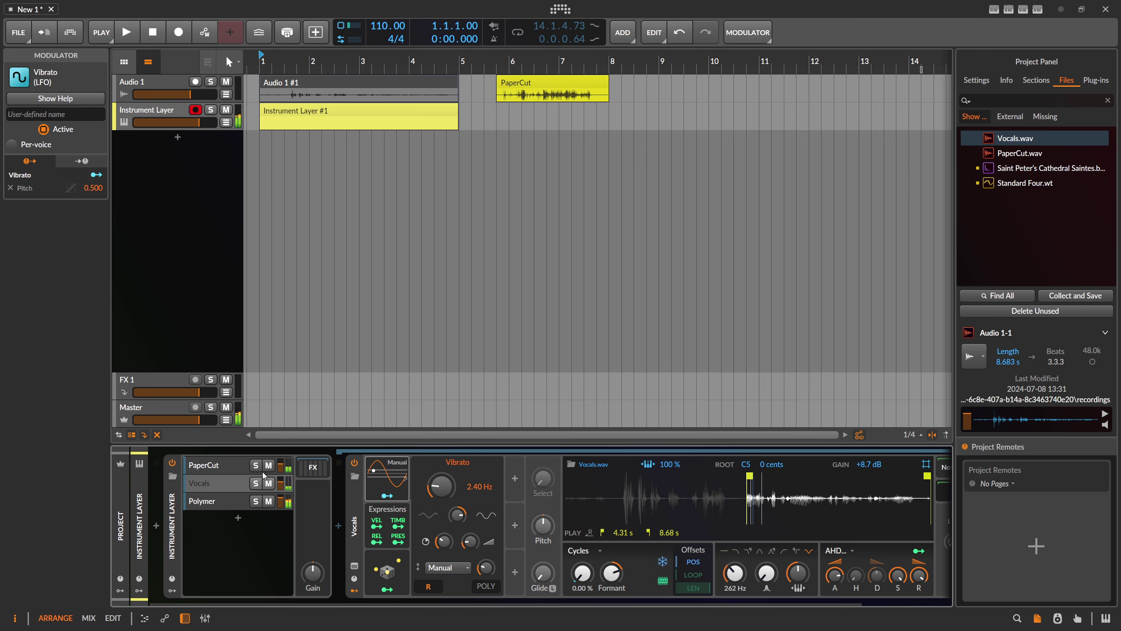
Step: Switch the PaperCut Sampler's Vibrato to Manual level control and set its level to 14.0 %
left_click(232, 466)
left_click(381, 478)
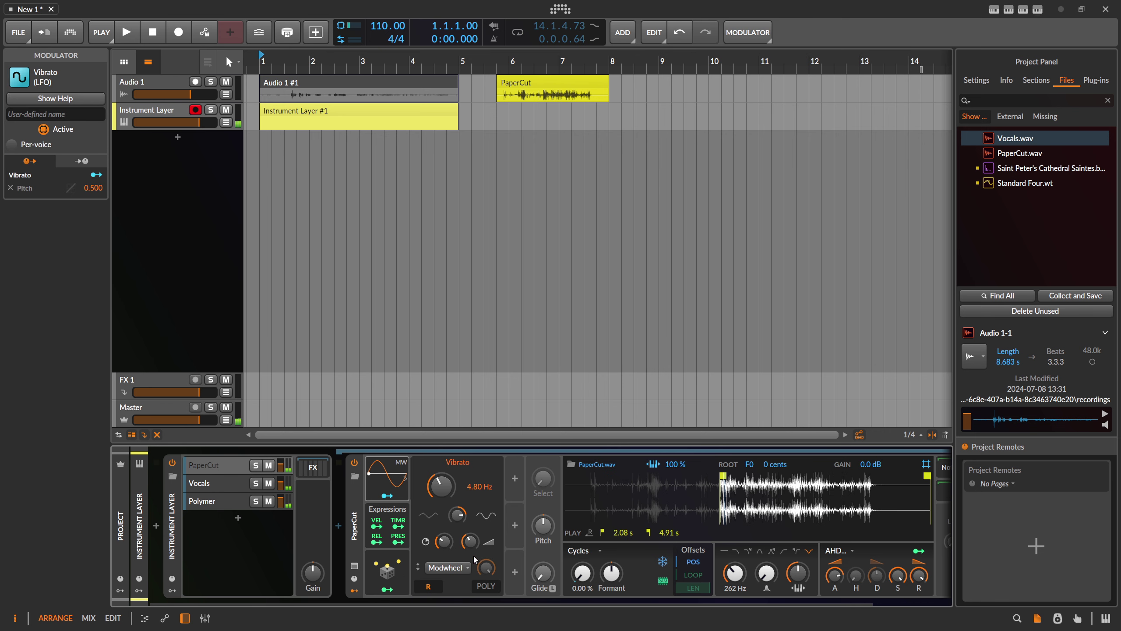
left_click(448, 567)
left_click(450, 610)
left_click_drag(486, 567, 470, 537)
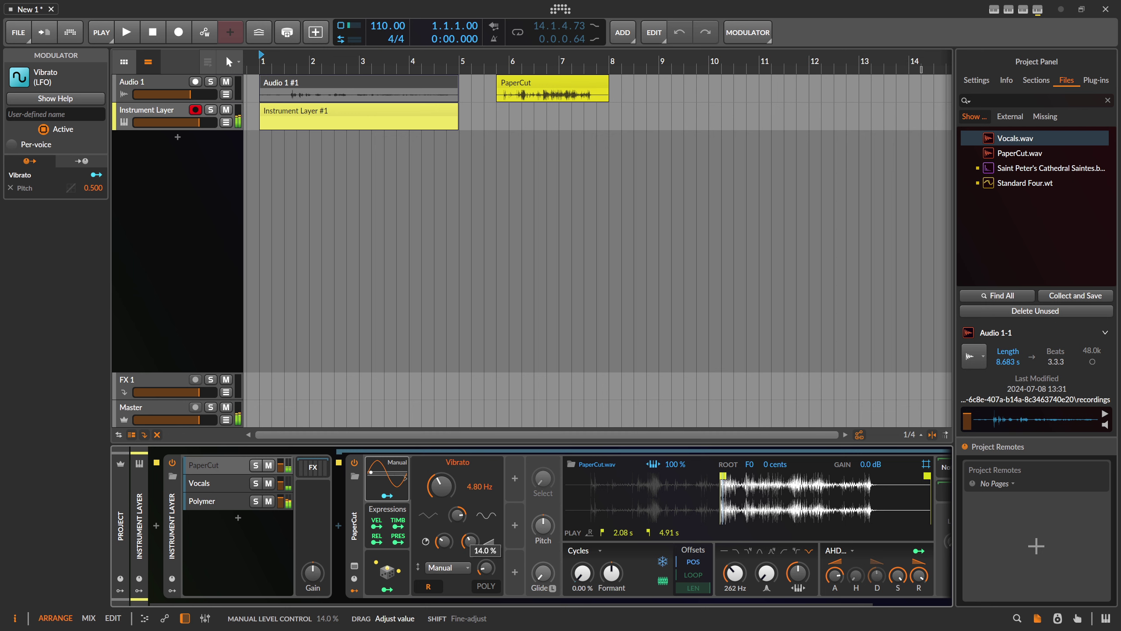
left_click_drag(470, 541, 470, 541)
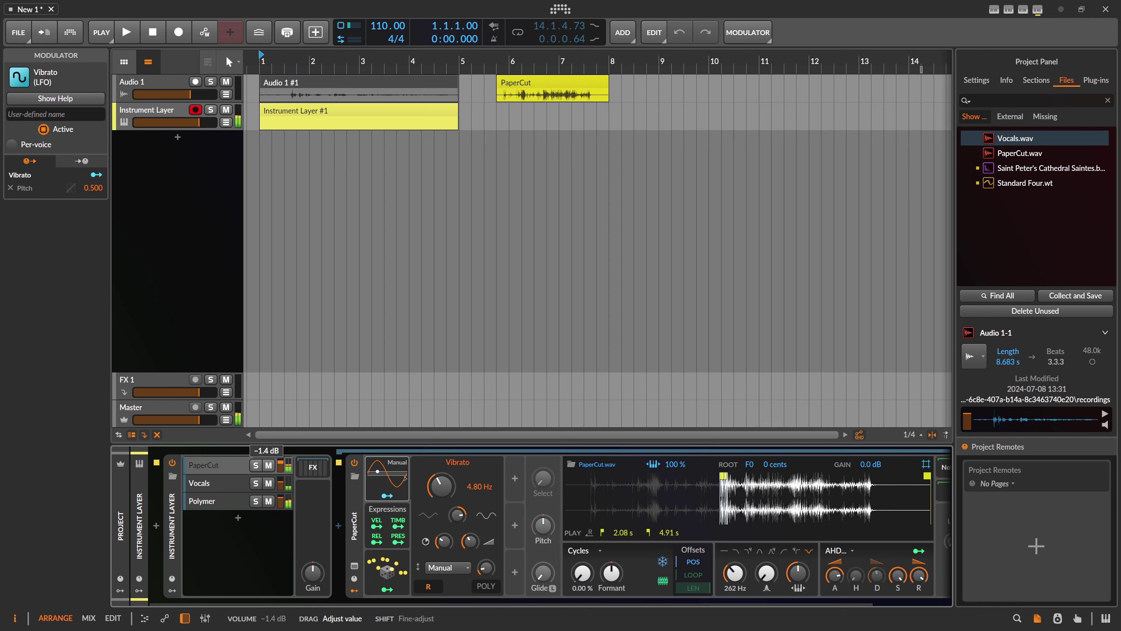
Step: Rebalance the PaperCut layer's volume against the others, with the Vocals layer at -3.0 dB
key("ctrl+z")
left_click_drag(281, 466, 281, 467)
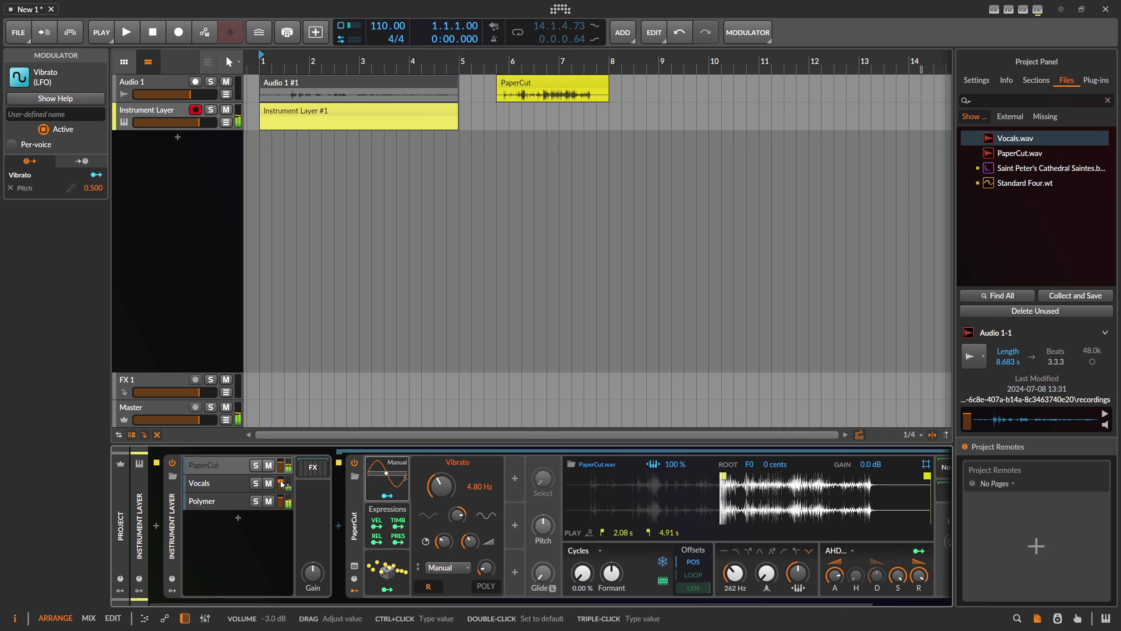
Step: In the Instrument Layer's FX chain, raise the Convolution and Delay+ mix amounts and set the Delay+ time to 6.66 ms
left_click(309, 468)
left_click_drag(568, 603, 712, 603)
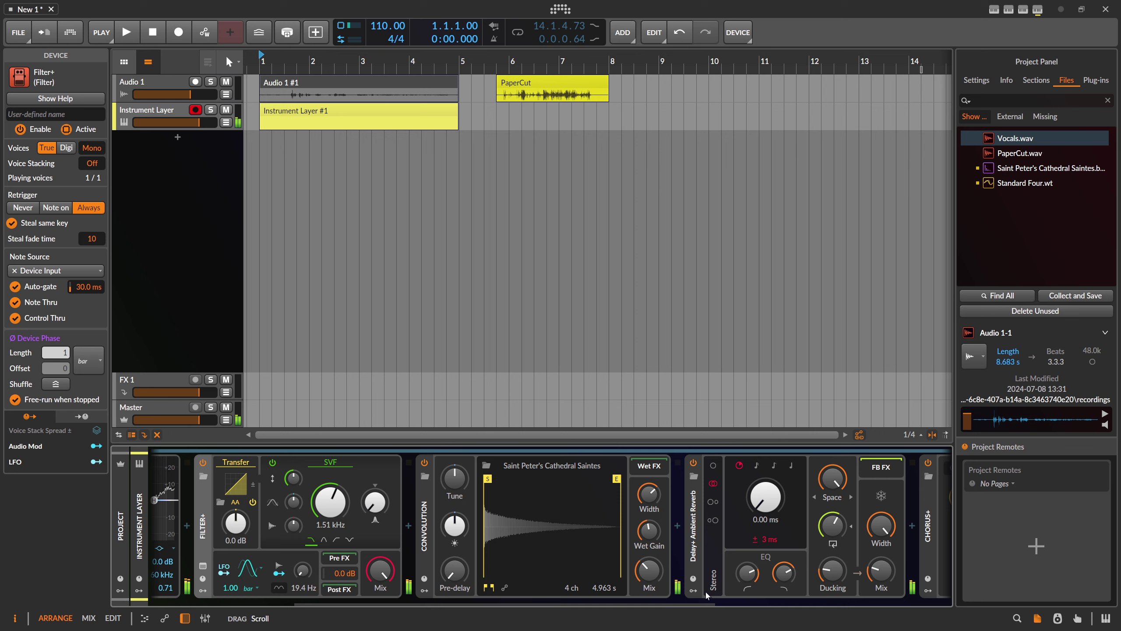
left_click_drag(649, 571, 649, 554)
left_click_drag(881, 570, 881, 534)
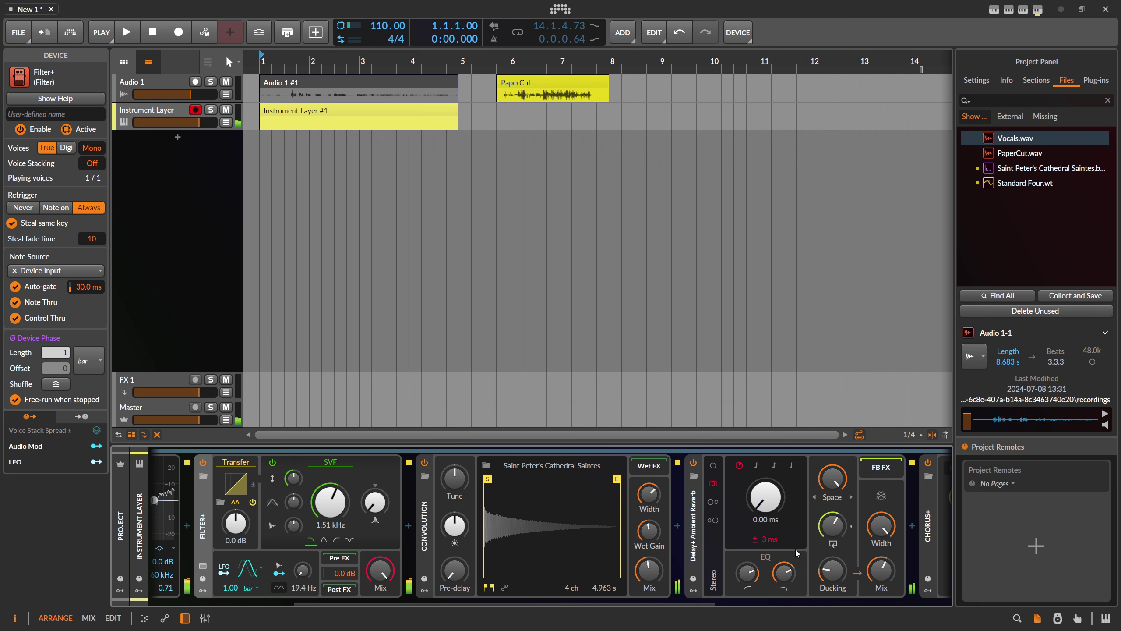
left_click_drag(767, 506, 766, 479)
Step: Raise the Reverb's mix, set its decay time to 9.18 s and set the Chorus+ mix to 53.5 %
scroll(861, 576, "down", 8)
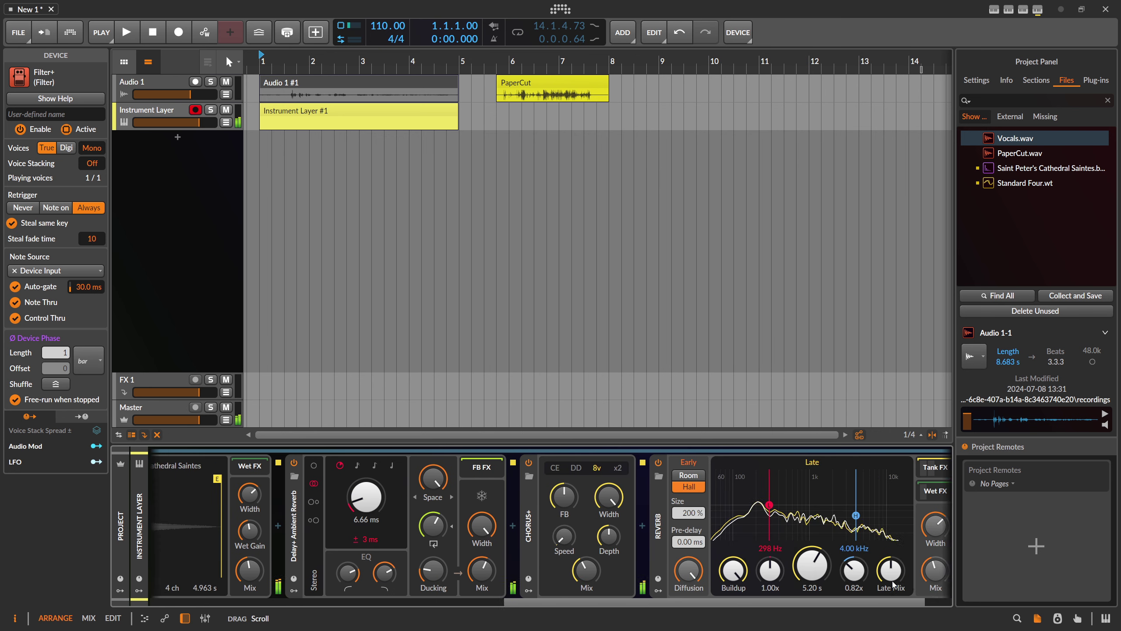
left_click_drag(883, 571, 883, 554)
left_click_drag(759, 566, 760, 552)
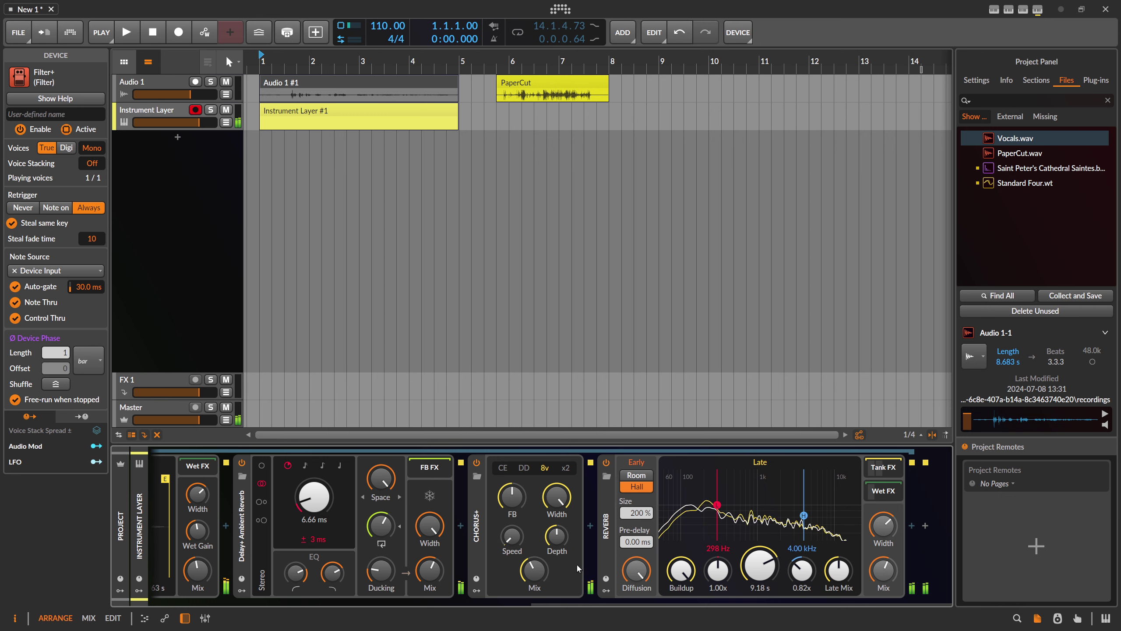
mouse_move(535, 570)
left_mouse_down()
mouse_move(534, 556)
mouse_move(535, 569)
left_mouse_up()
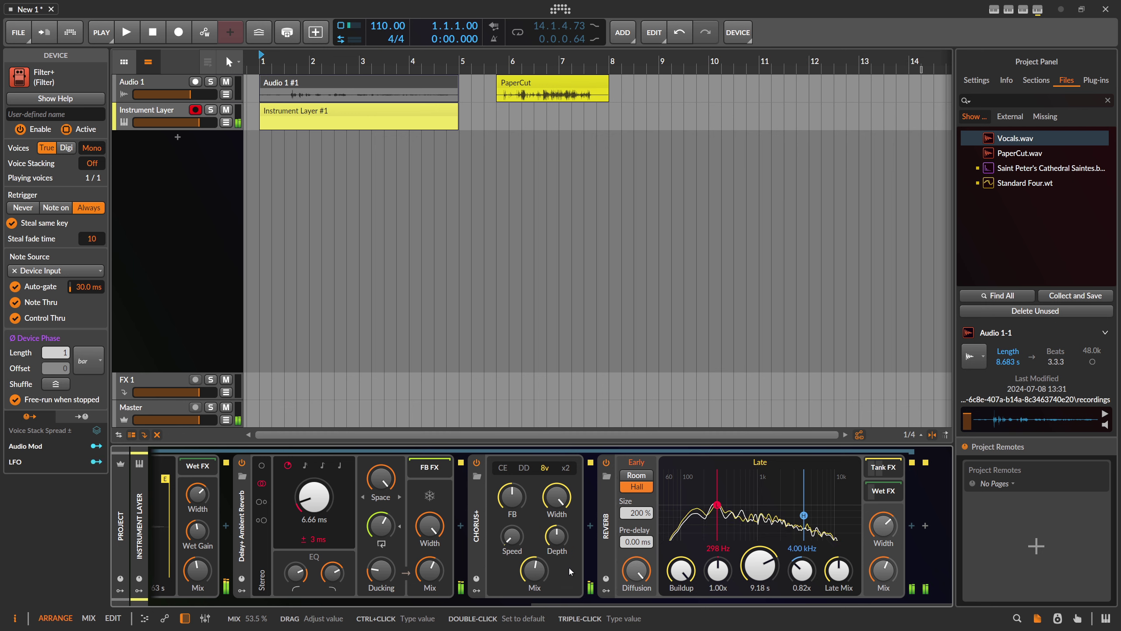
Step: Close the shared FX chain and select the Vocals layer to show its Sampler
left_click_drag(601, 602, 254, 587)
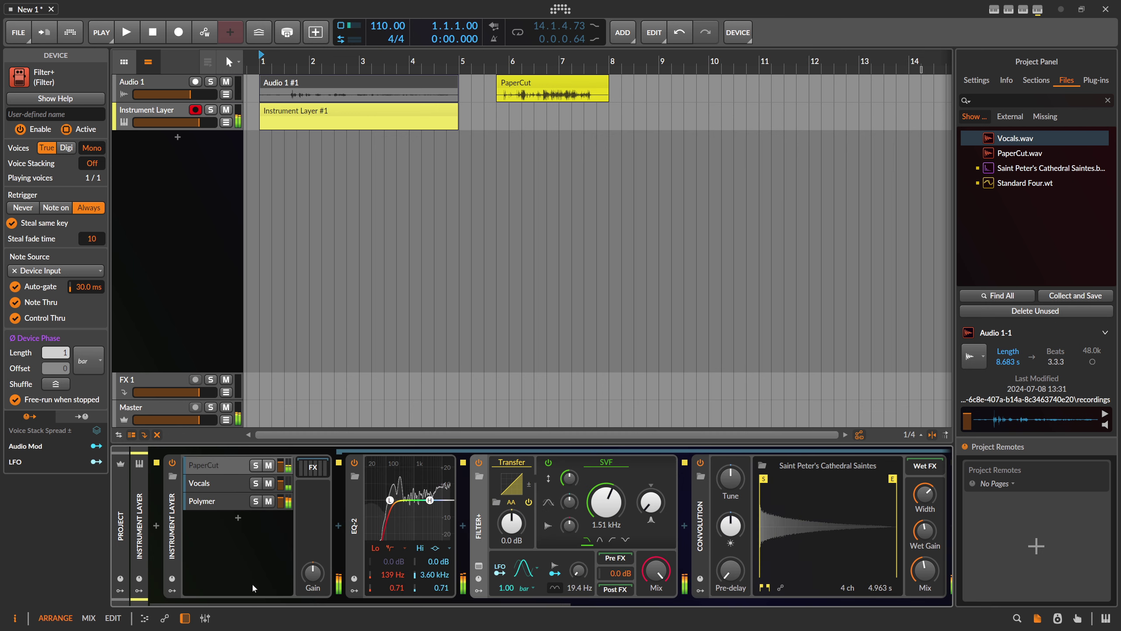
left_click(310, 472)
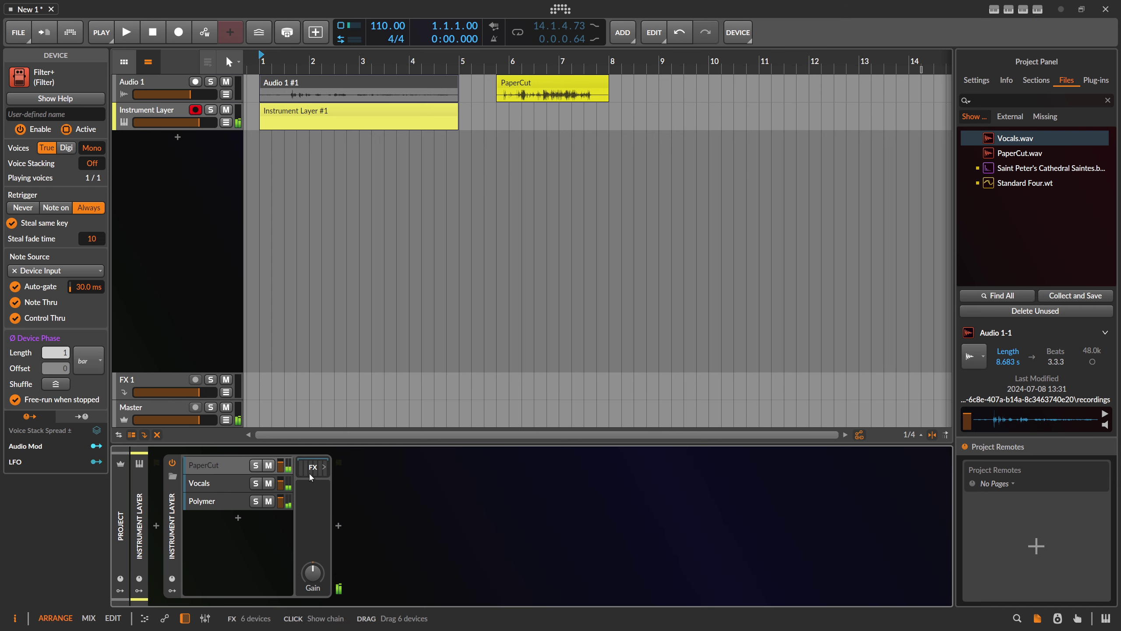
left_click(226, 480)
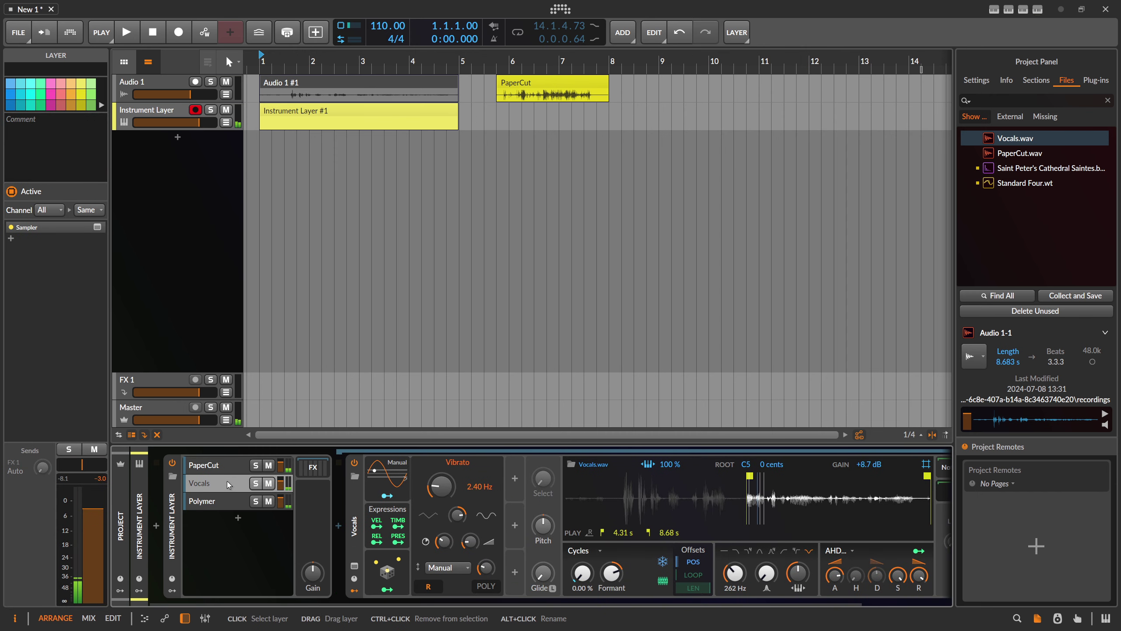